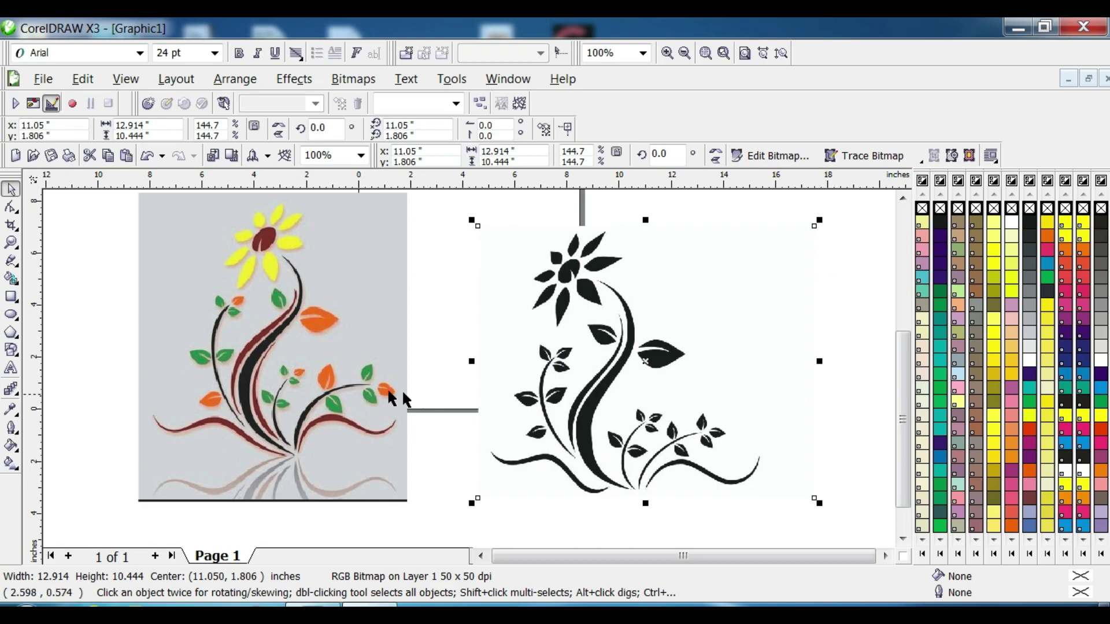
Move the two reference bitmaps apart and delete the coloured flower bitmap, keeping the black floral one
{"action": "left_click_drag", "start_coordinate": [338, 363], "coordinate": [308, 371]}
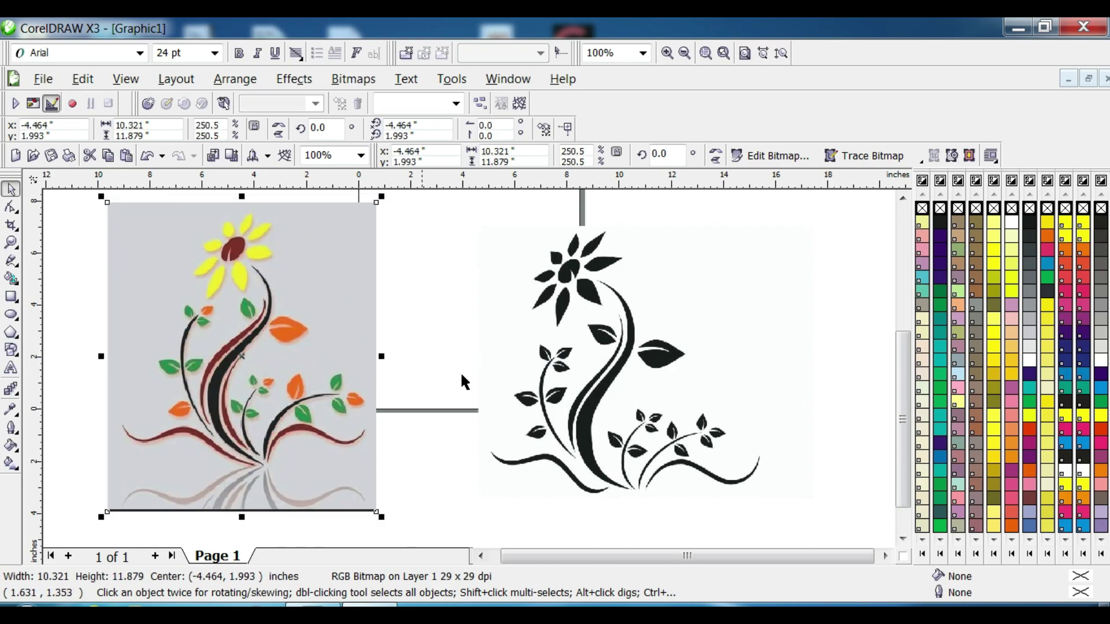
{"action": "left_click_drag", "start_coordinate": [611, 359], "coordinate": [640, 342]}
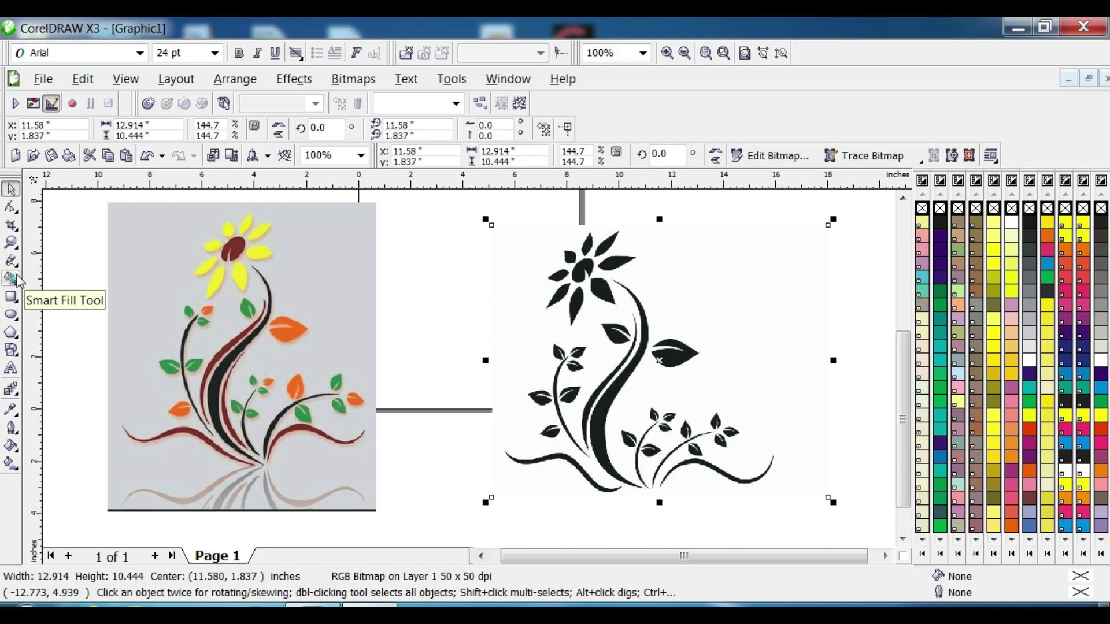
{"action": "left_click", "coordinate": [114, 218]}
{"action": "left_click", "coordinate": [274, 249]}
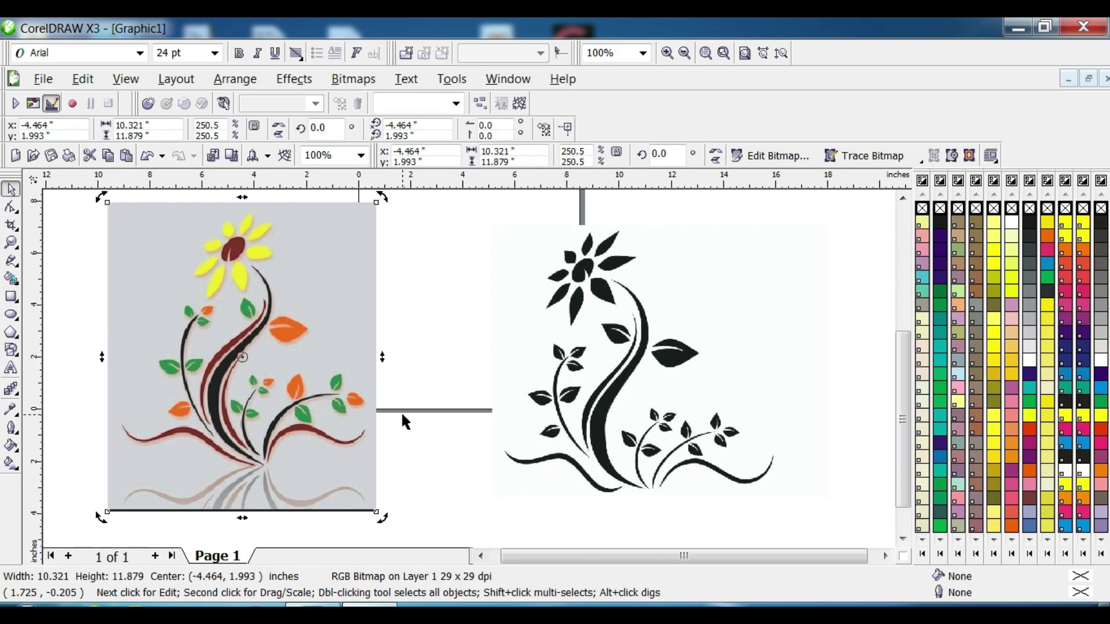
{"action": "key", "text": "Delete"}
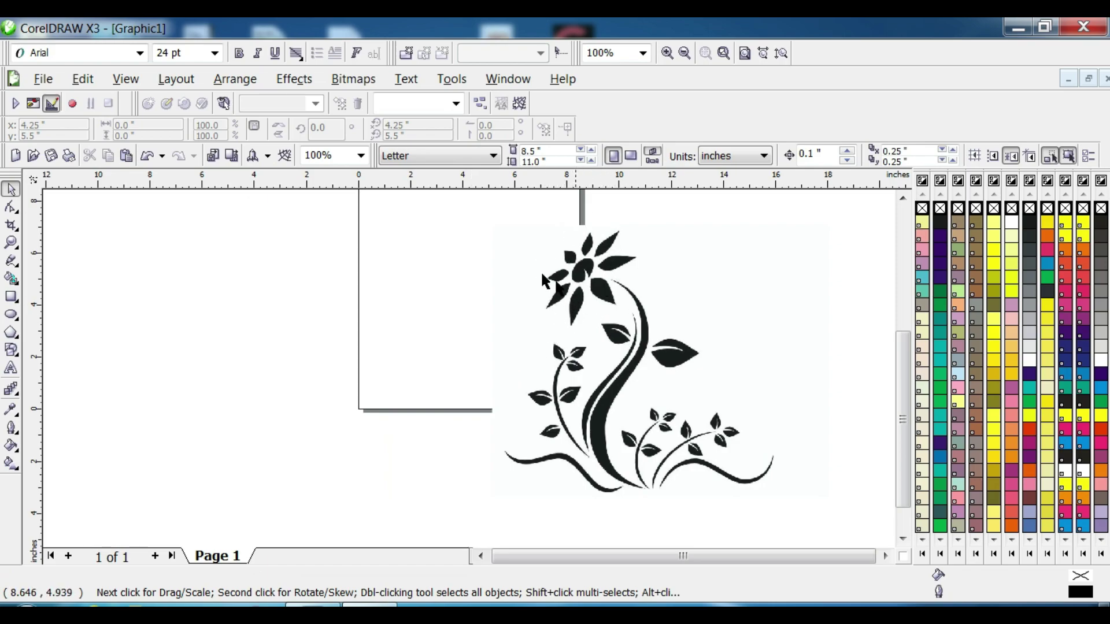
Draw a full circle about 4.5 inches in diameter in the empty area beside the page
{"action": "left_click", "coordinate": [482, 556]}
{"action": "left_click", "coordinate": [482, 557]}
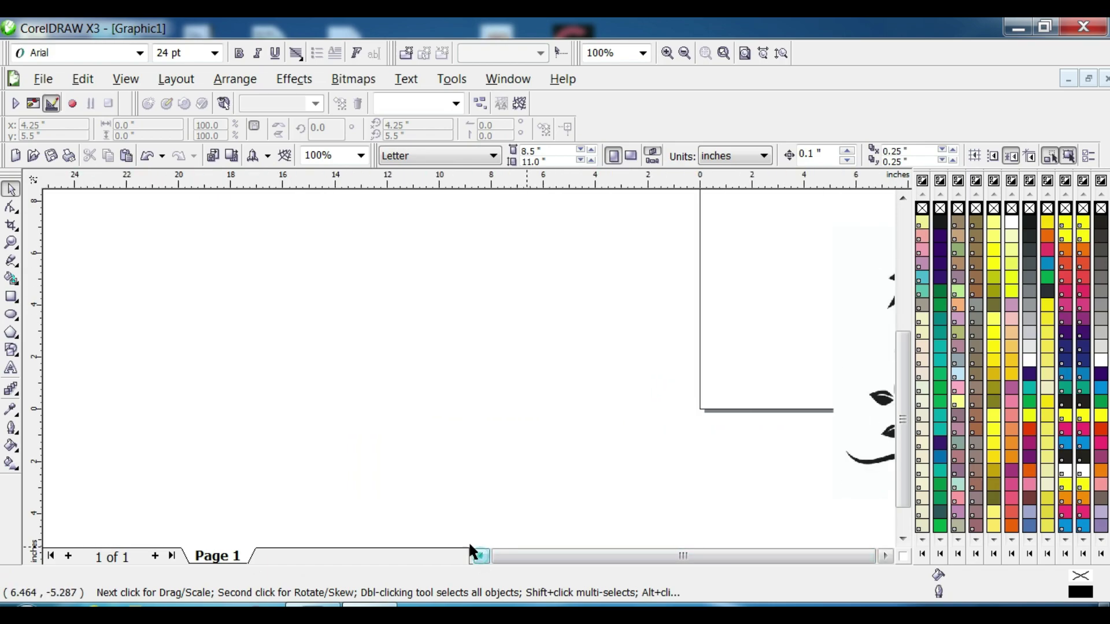
{"action": "left_click", "coordinate": [11, 315]}
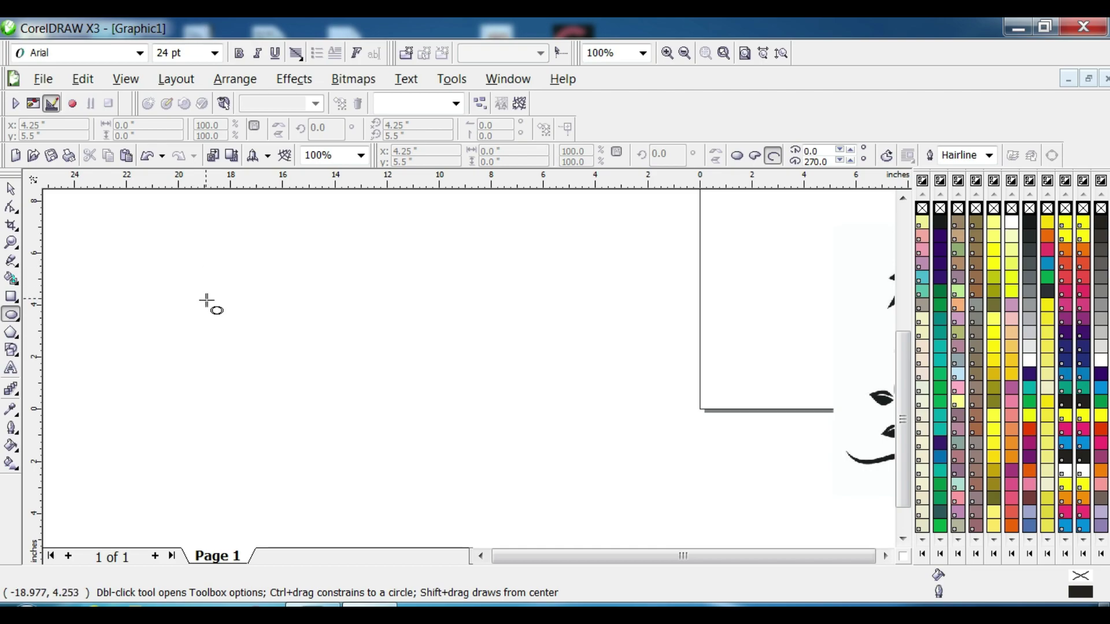
{"action": "left_click_drag", "start_coordinate": [243, 309], "coordinate": [358, 406]}
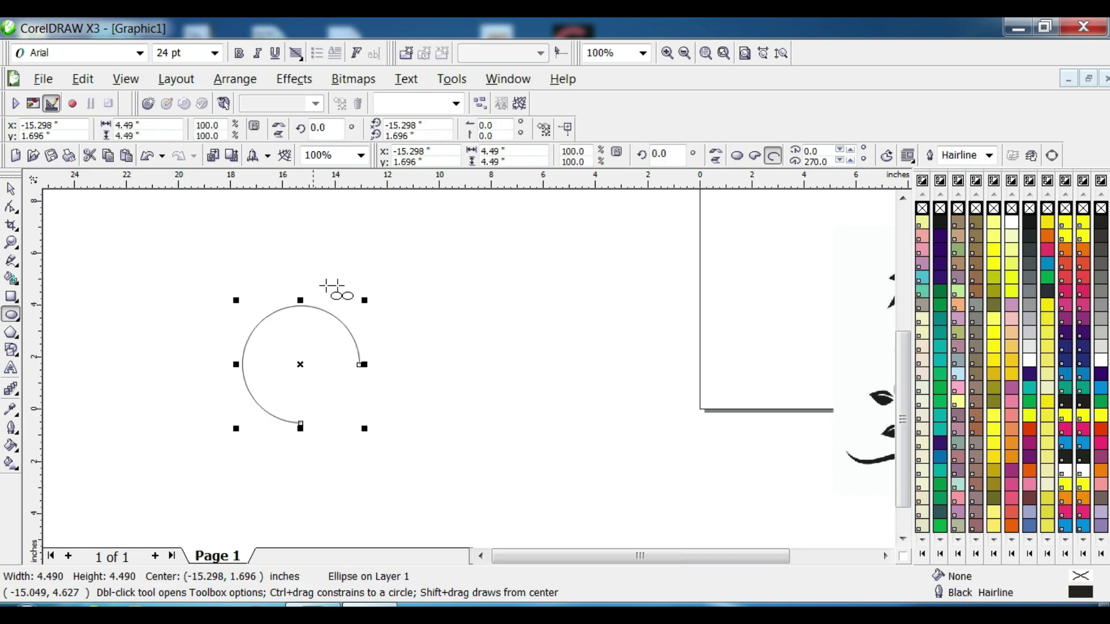
{"action": "left_click", "coordinate": [737, 156]}
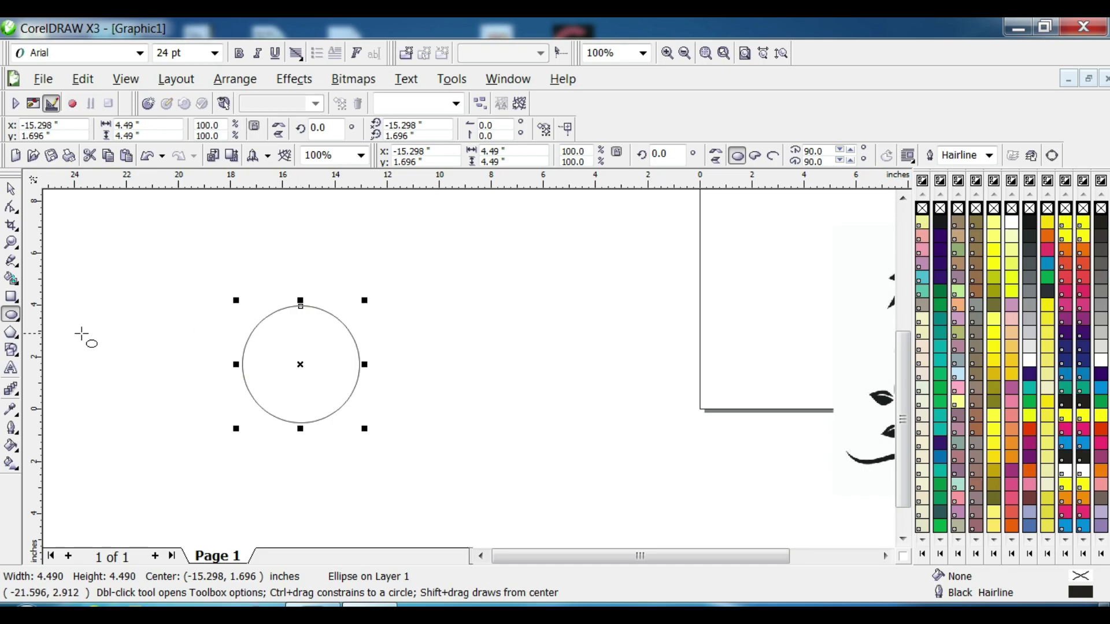
{"action": "left_click", "coordinate": [11, 315]}
{"action": "left_click_drag", "start_coordinate": [114, 271], "coordinate": [167, 315]}
{"action": "key", "text": "Delete"}
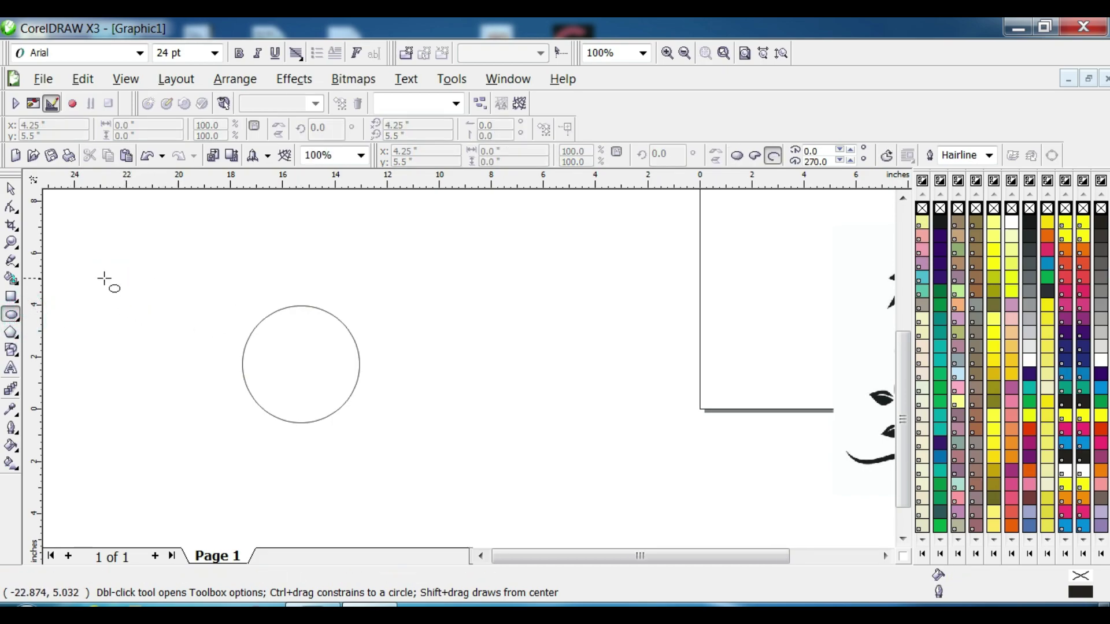
Draw a circle about 2.87 inches in diameter beside the large circle and overlap it with a horizontally shifted duplicate
{"action": "left_click_drag", "start_coordinate": [98, 273], "coordinate": [177, 345]}
{"action": "left_click", "coordinate": [736, 155]}
{"action": "key", "text": "space"}
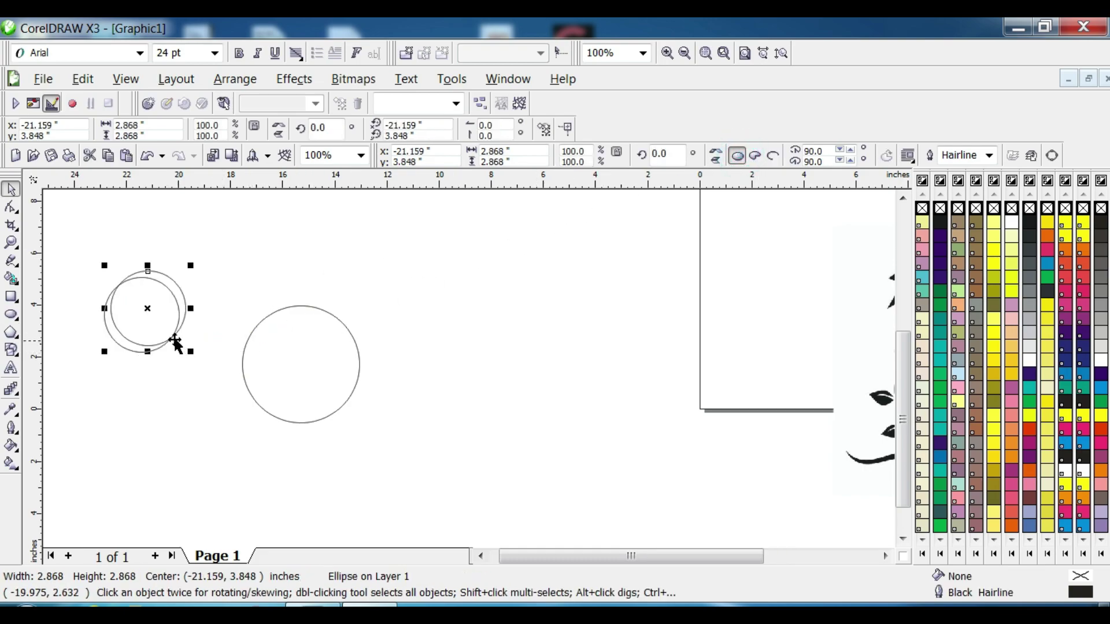
{"action": "left_click_drag", "start_coordinate": [146, 308], "coordinate": [174, 314]}
{"action": "scroll", "coordinate": [166, 322], "scroll_direction": "up", "scroll_amount": 1}
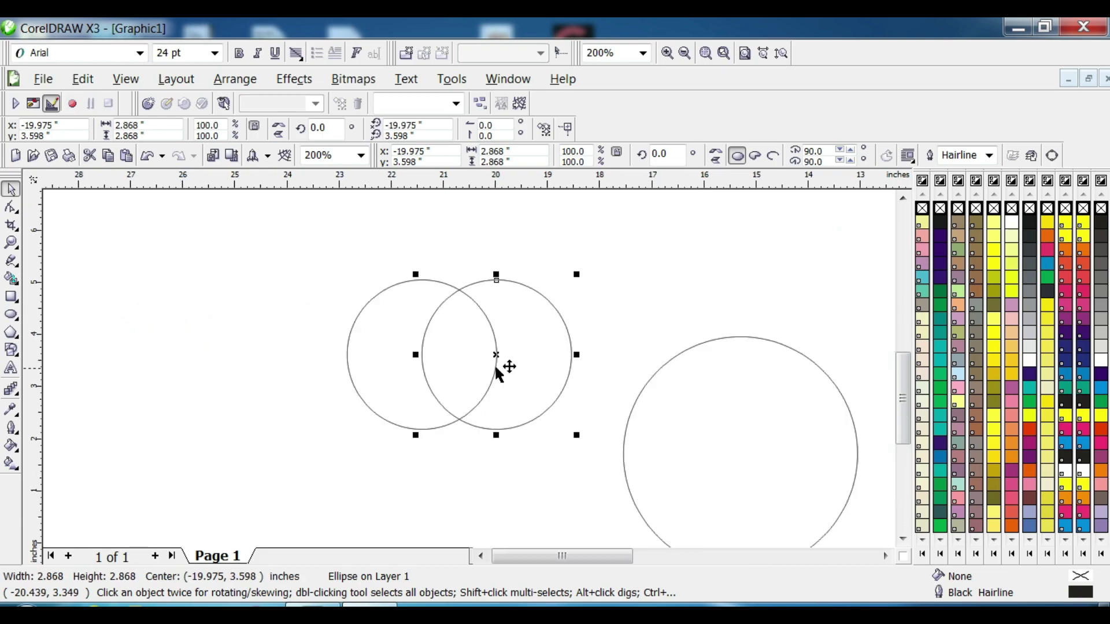
{"action": "left_click_drag", "start_coordinate": [471, 335], "coordinate": [483, 333]}
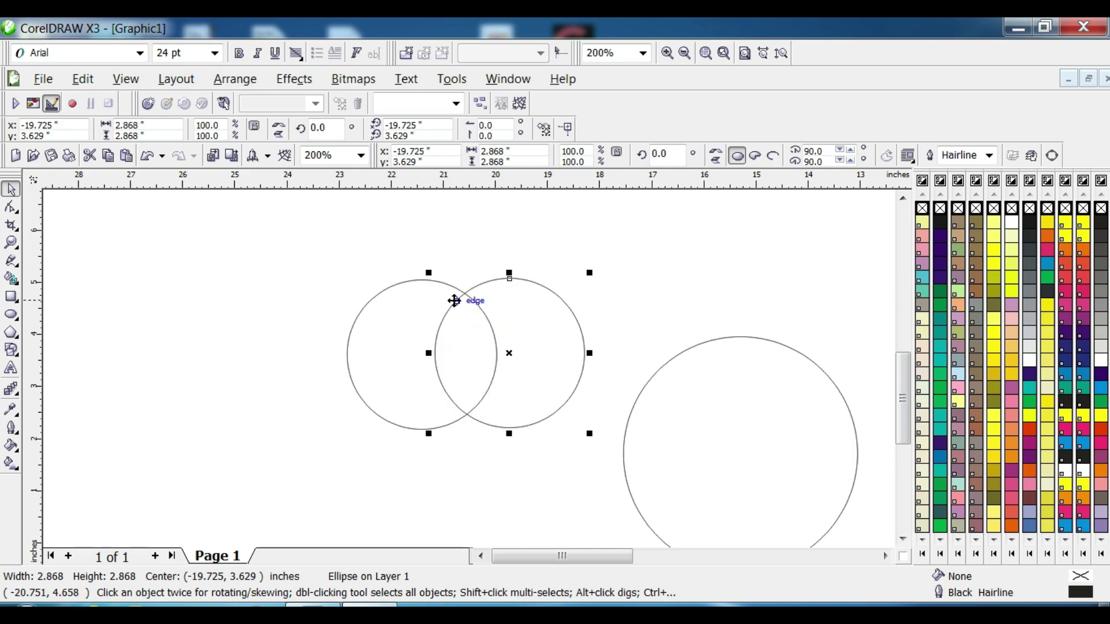
Intersect the two overlapping circles into a petal shape and delete both source circles
{"action": "left_click_drag", "start_coordinate": [270, 245], "coordinate": [599, 461]}
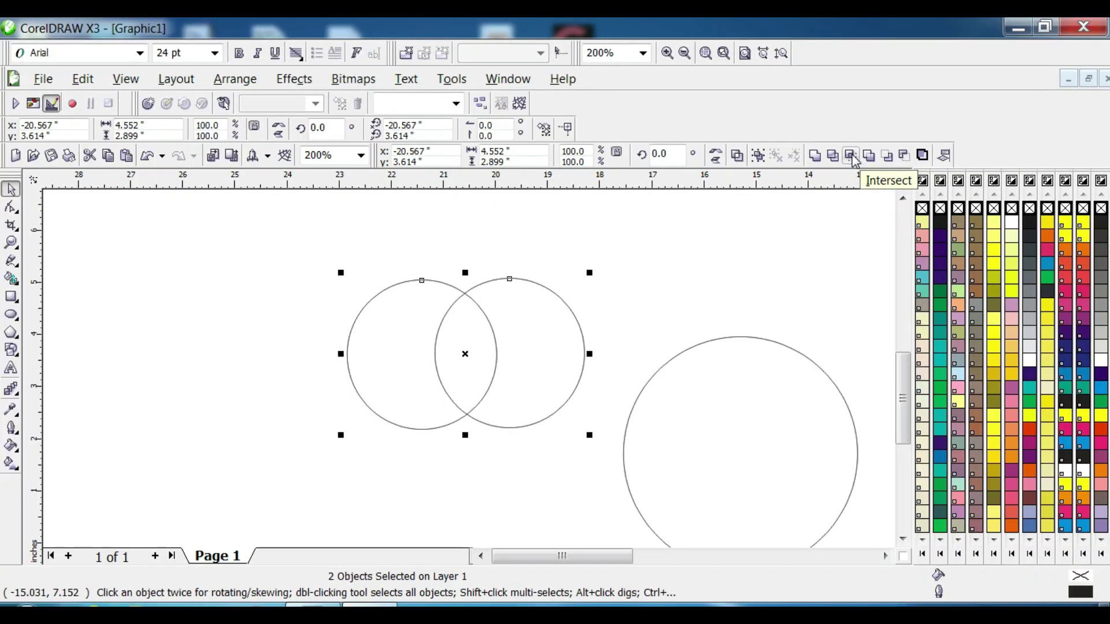
{"action": "left_click", "coordinate": [849, 156]}
{"action": "left_click_drag", "start_coordinate": [480, 424], "coordinate": [603, 363]}
{"action": "left_click_drag", "start_coordinate": [661, 323], "coordinate": [652, 322]}
{"action": "key", "text": "Delete"}
{"action": "left_click_drag", "start_coordinate": [384, 359], "coordinate": [260, 362]}
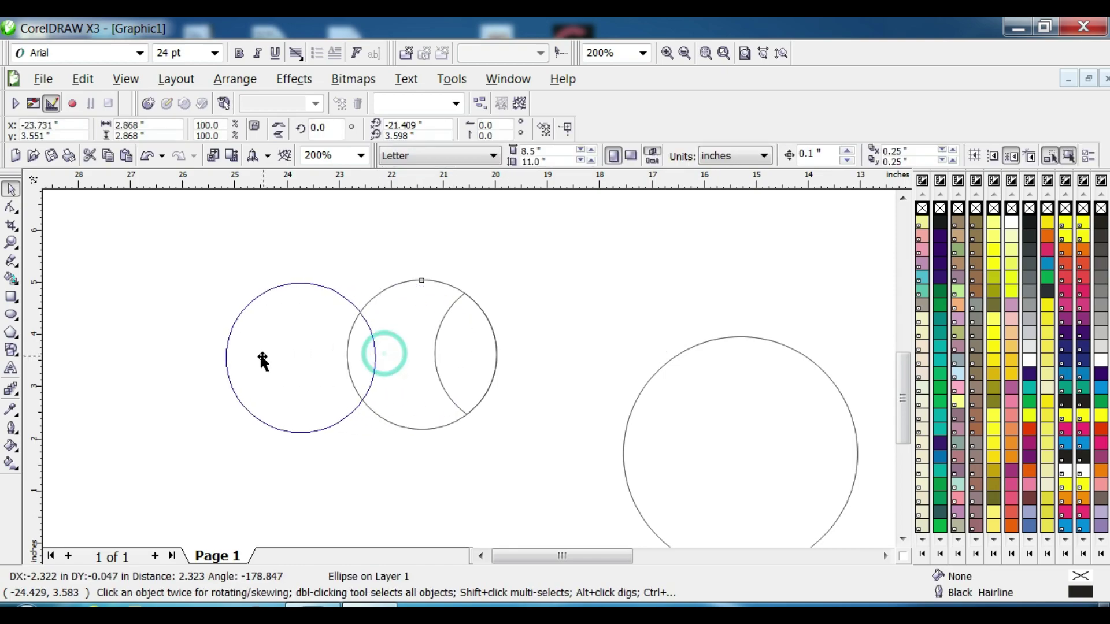
{"action": "key", "text": "Delete"}
Move the large circle below the petal and place the petal just above the circle
{"action": "left_click", "coordinate": [885, 556]}
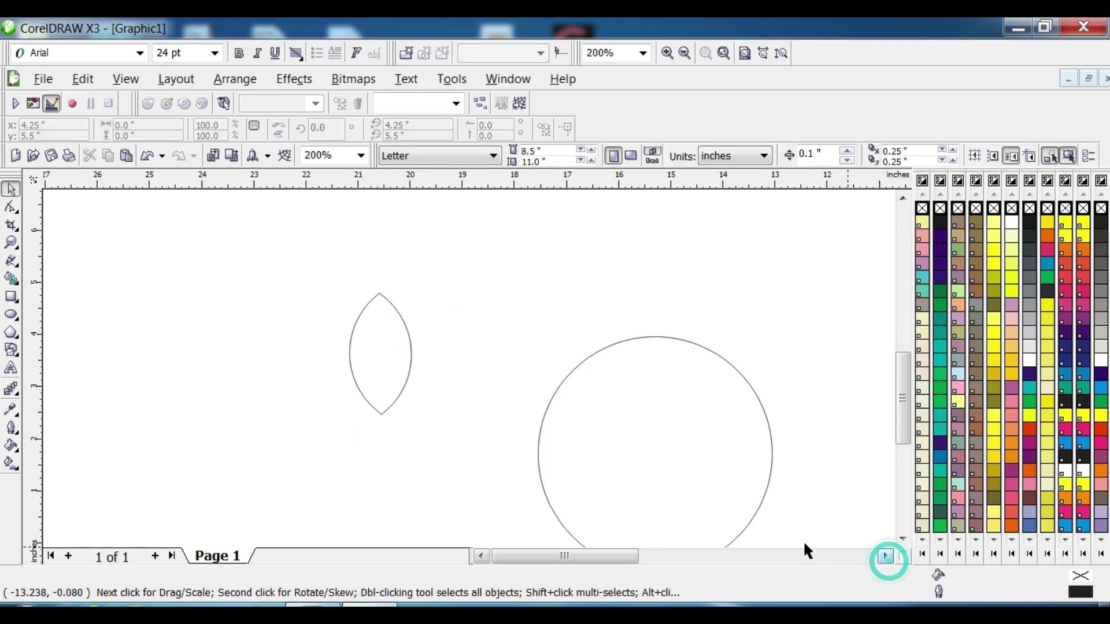
{"action": "key", "text": "F3"}
{"action": "left_click", "coordinate": [382, 292]}
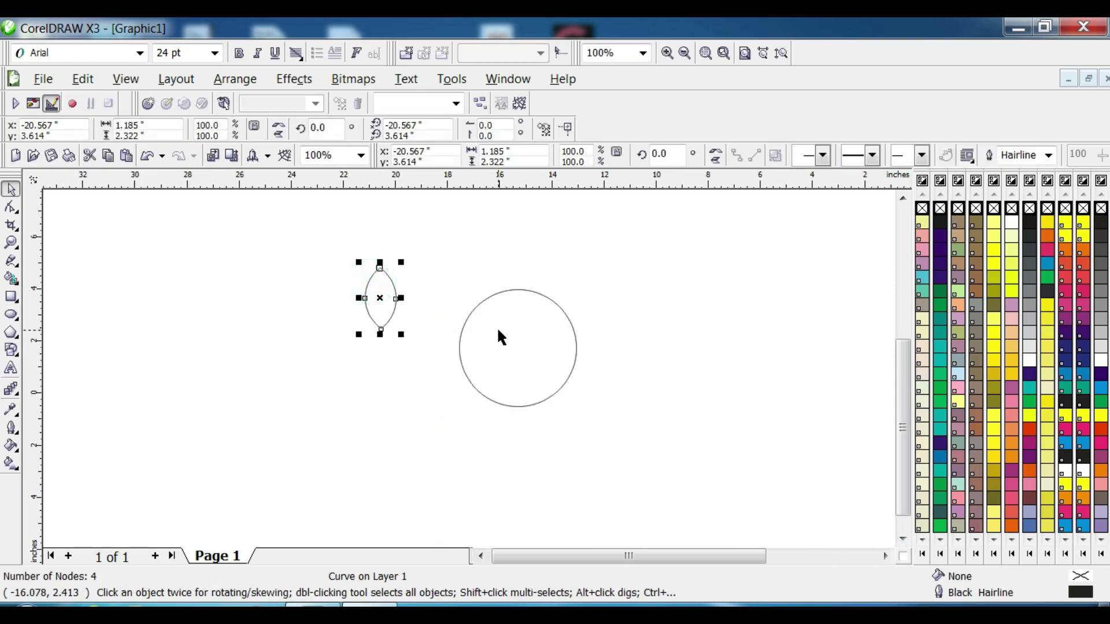
{"action": "left_click_drag", "start_coordinate": [496, 328], "coordinate": [381, 360]}
{"action": "left_click", "coordinate": [374, 305]}
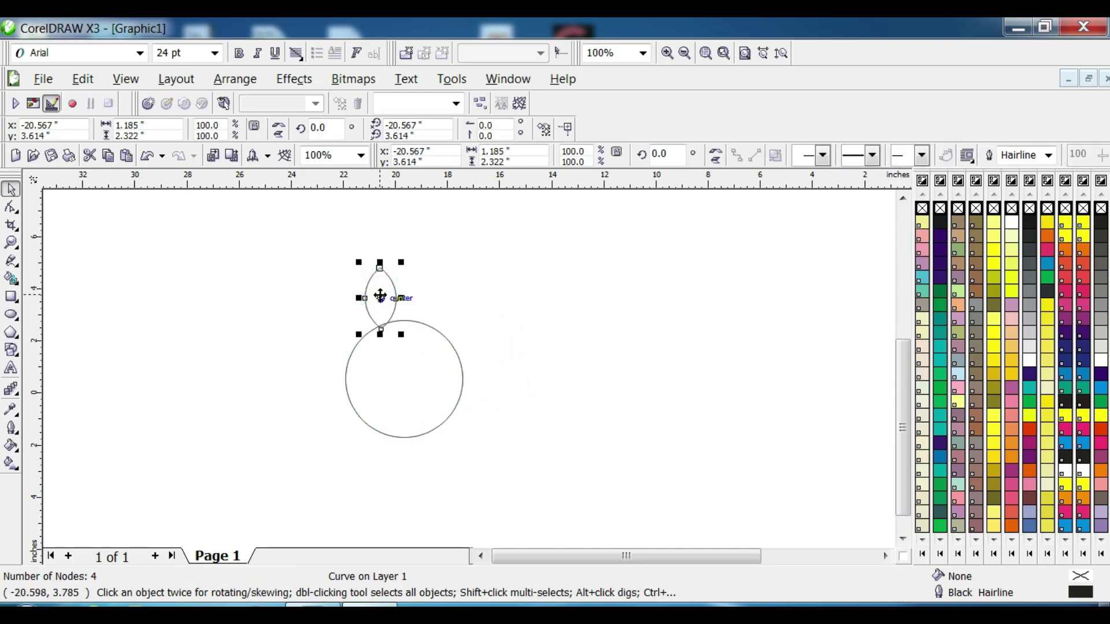
{"action": "mouse_move", "coordinate": [379, 292]}
{"action": "left_mouse_down"}
{"action": "mouse_move", "coordinate": [396, 265]}
{"action": "mouse_move", "coordinate": [399, 283]}
{"action": "left_mouse_up"}
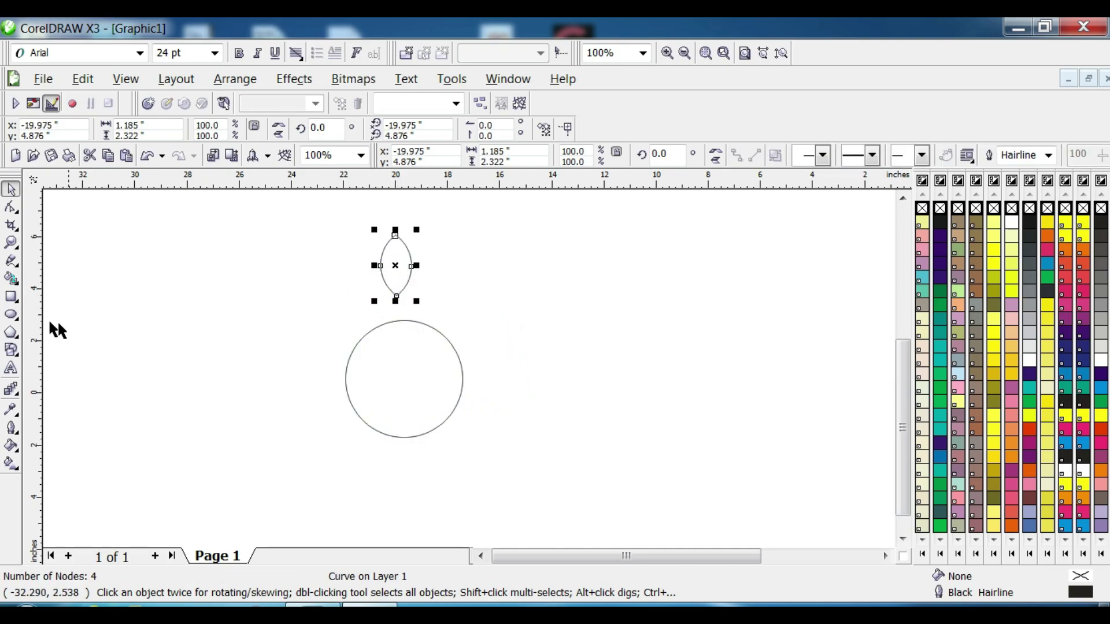
Add a vertical guideline and position it through the centre of the large circle
{"action": "left_click_drag", "start_coordinate": [32, 313], "coordinate": [347, 347]}
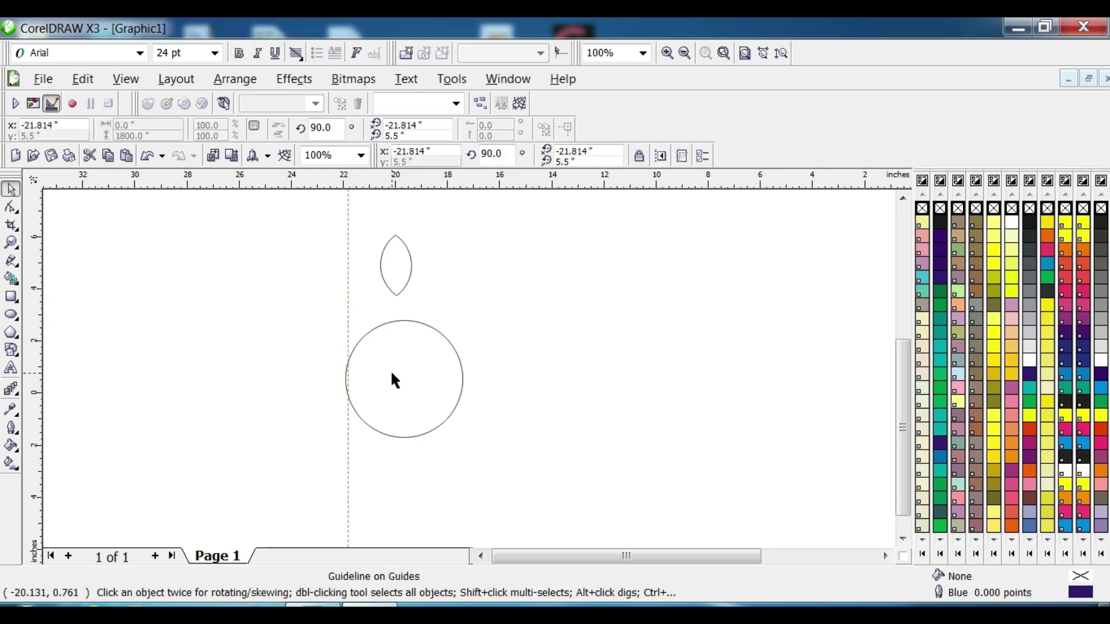
{"action": "left_click", "coordinate": [350, 363]}
{"action": "left_click_drag", "start_coordinate": [347, 288], "coordinate": [398, 289]}
{"action": "left_click", "coordinate": [411, 340]}
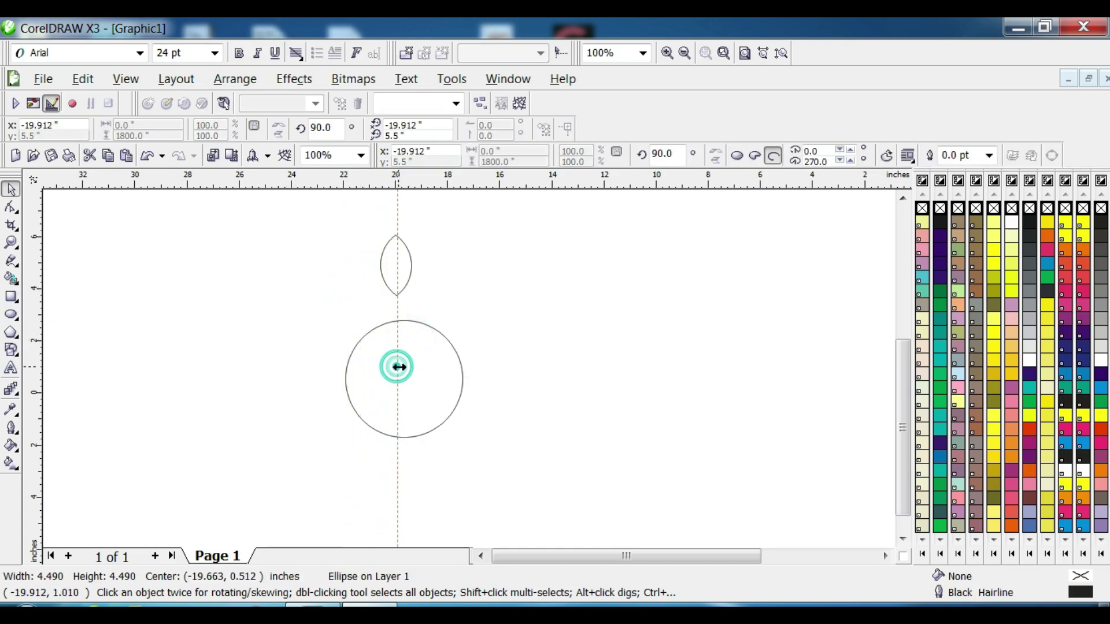
{"action": "left_click_drag", "start_coordinate": [397, 373], "coordinate": [404, 379]}
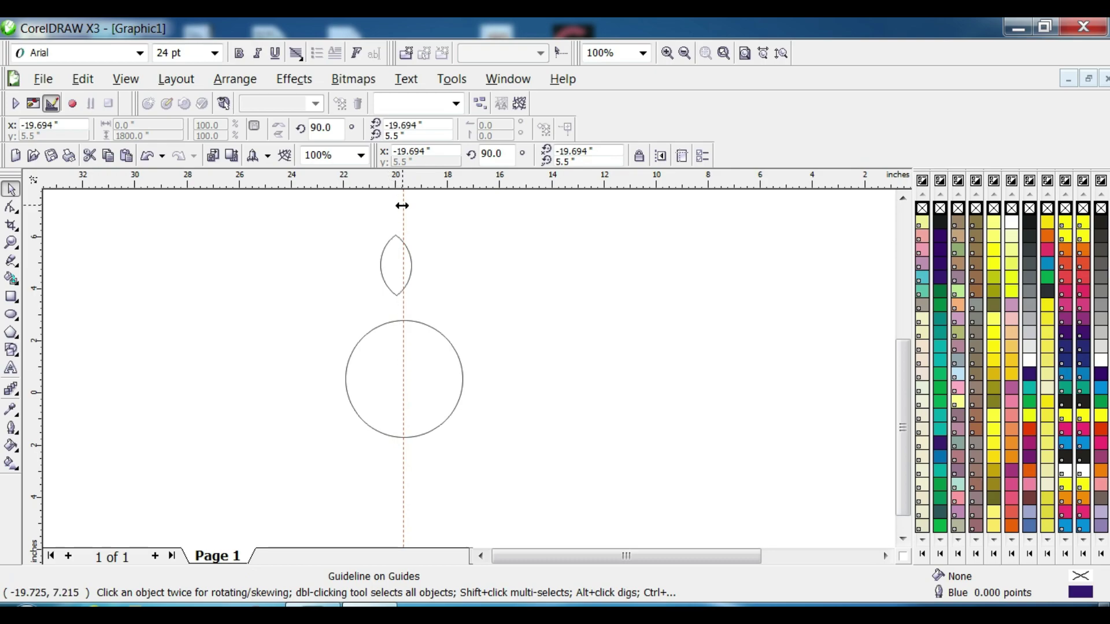
Move the petal to the guideline so its lower tip touches the top of the large circle
{"action": "left_click", "coordinate": [376, 326]}
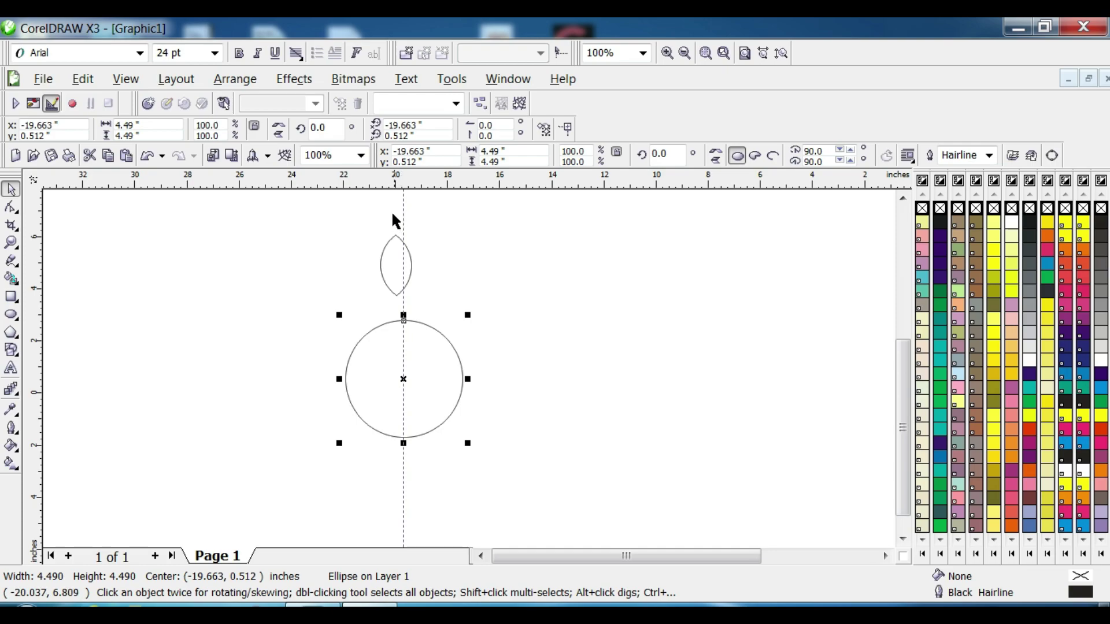
{"action": "left_click", "coordinate": [389, 265]}
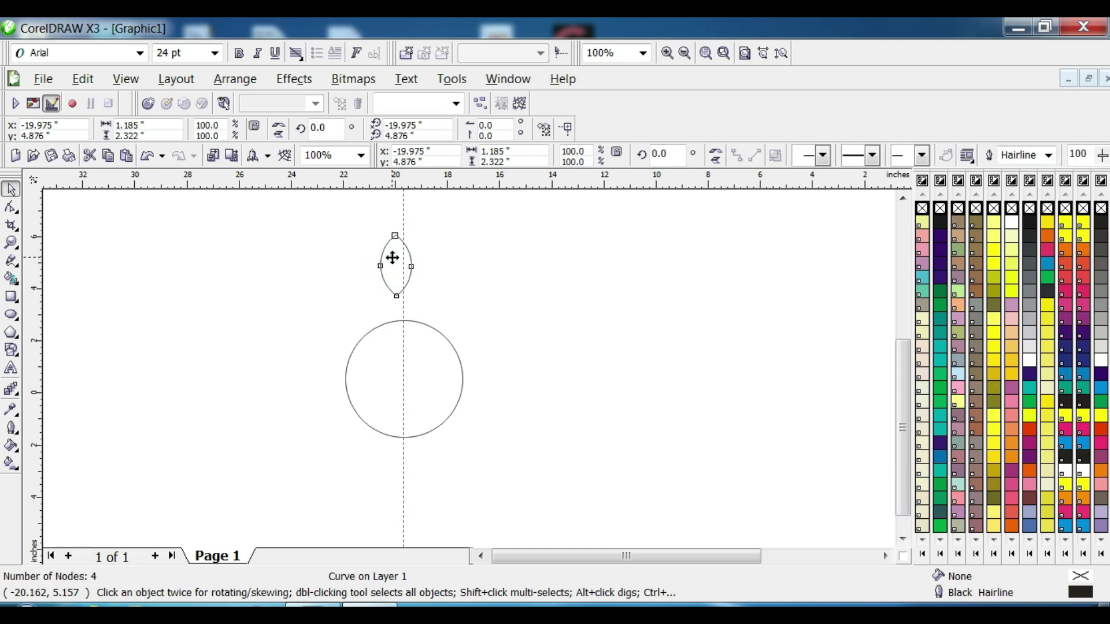
{"action": "left_click_drag", "start_coordinate": [393, 258], "coordinate": [411, 286]}
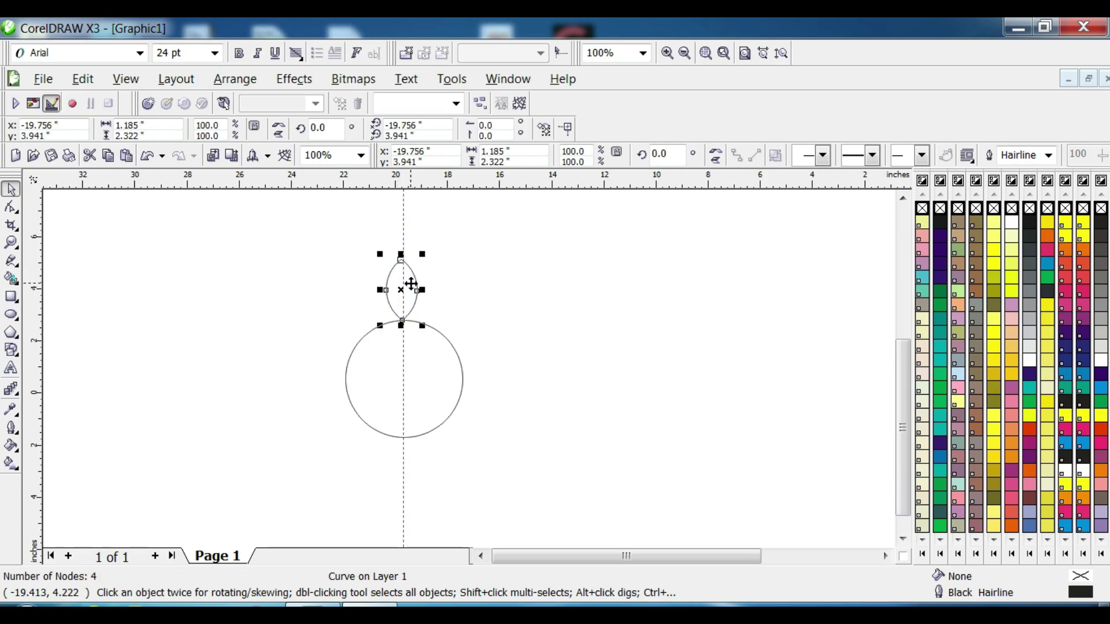
Delete the middle nodes on both sides of the petal, keeping only its two tip nodes
{"action": "key", "text": "F4"}
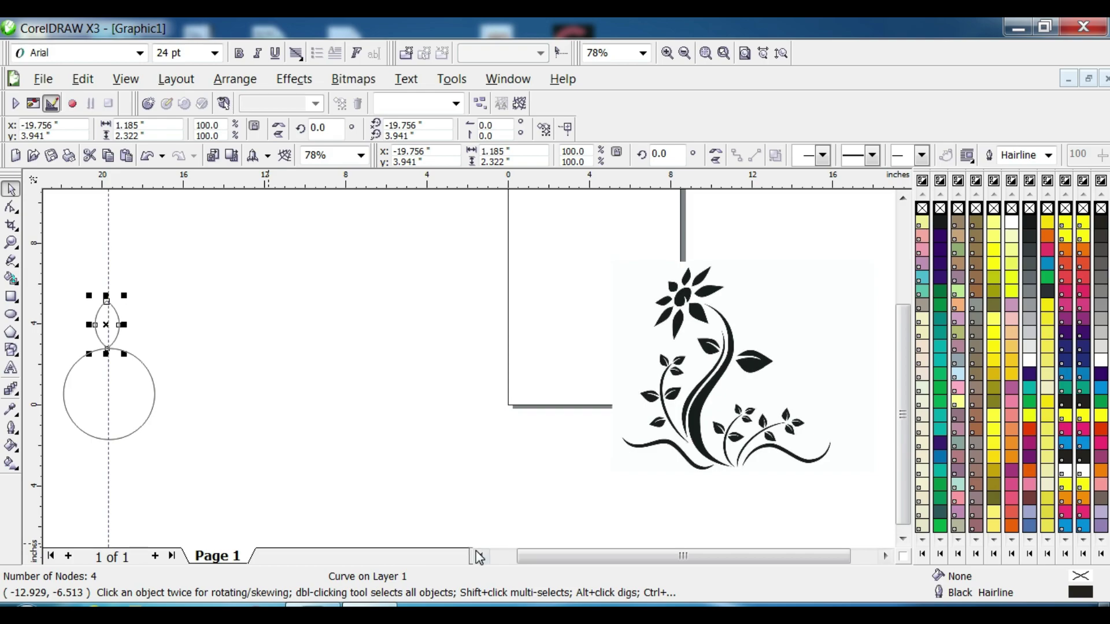
{"action": "scroll", "coordinate": [480, 557], "scroll_direction": "left", "scroll_amount": 5}
{"action": "scroll", "coordinate": [457, 356], "scroll_direction": "up", "scroll_amount": 2}
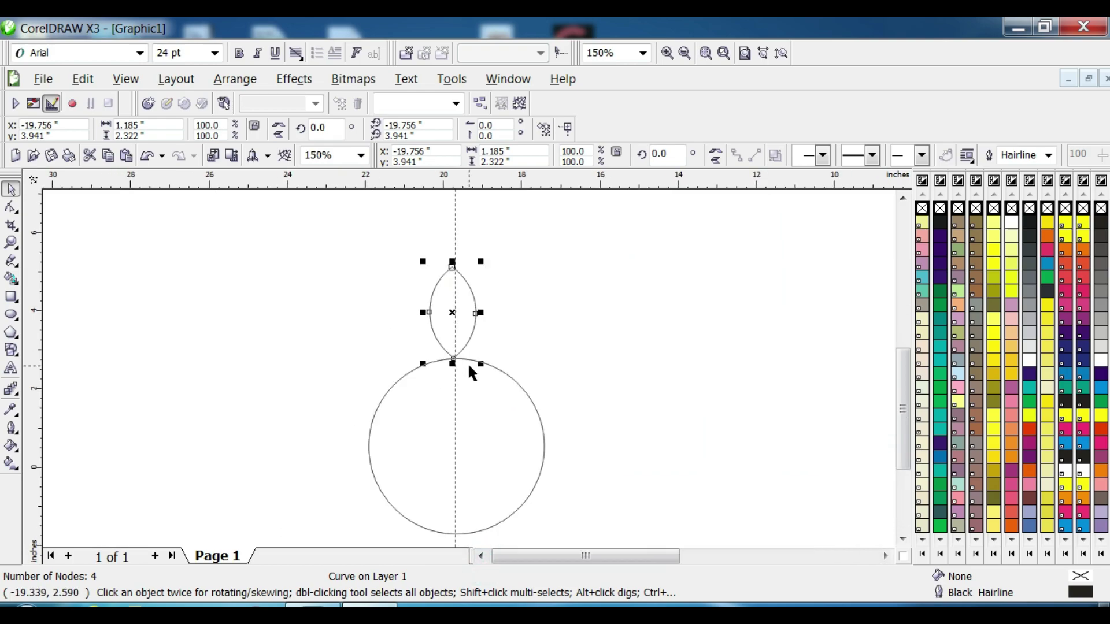
{"action": "scroll", "coordinate": [467, 363], "scroll_direction": "up", "scroll_amount": 2}
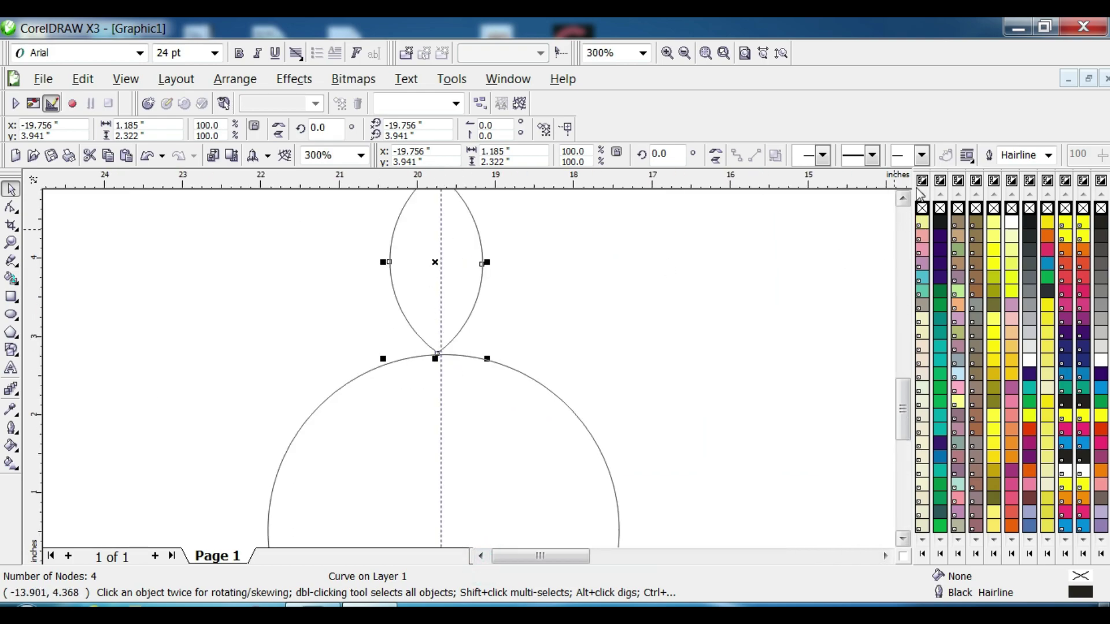
{"action": "left_click", "coordinate": [903, 197]}
{"action": "left_click", "coordinate": [903, 199]}
{"action": "left_click", "coordinate": [11, 207]}
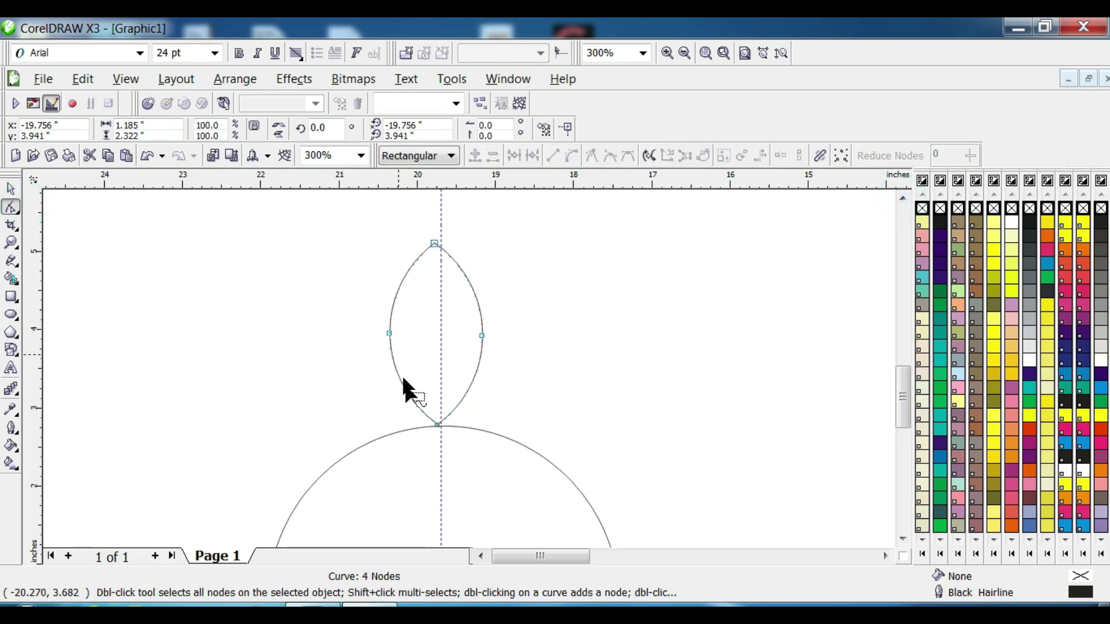
{"action": "double_click", "coordinate": [389, 333]}
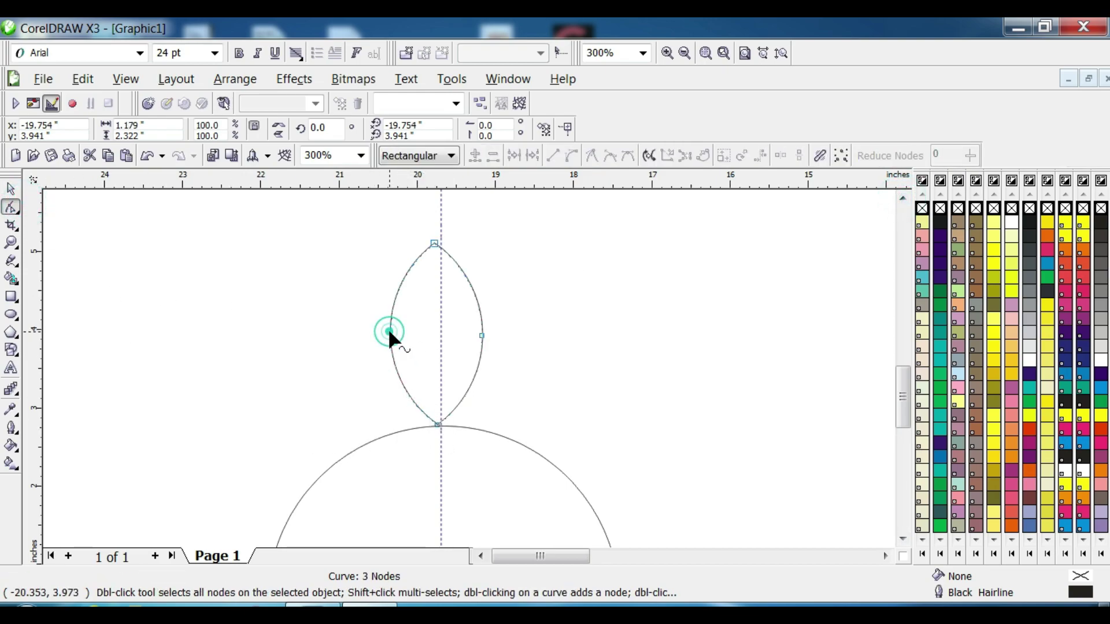
{"action": "left_click", "coordinate": [481, 336]}
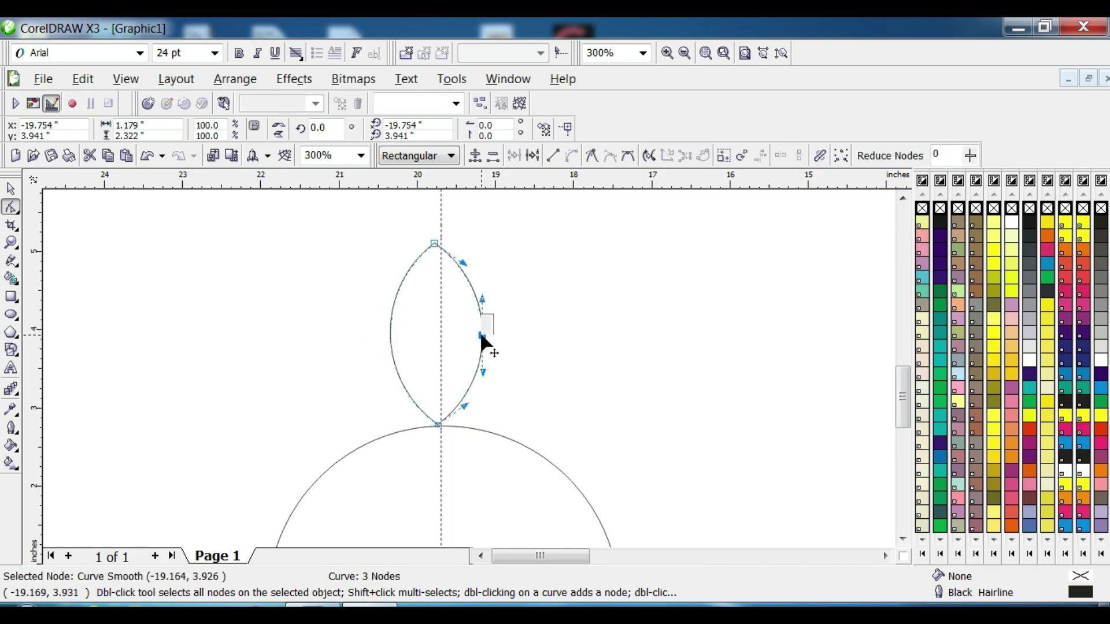
{"action": "right_click", "coordinate": [482, 335]}
{"action": "left_click", "coordinate": [507, 100]}
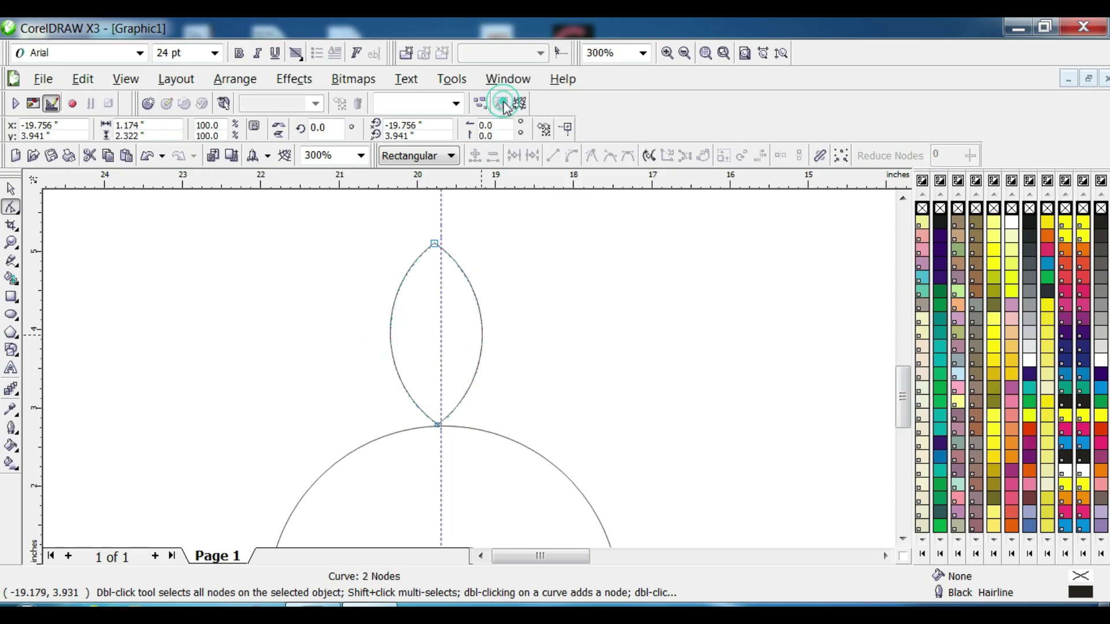
Reshape the petal into a teardrop by drawing in the upper curve handles and extending the lower ones outward
{"action": "left_click", "coordinate": [438, 425]}
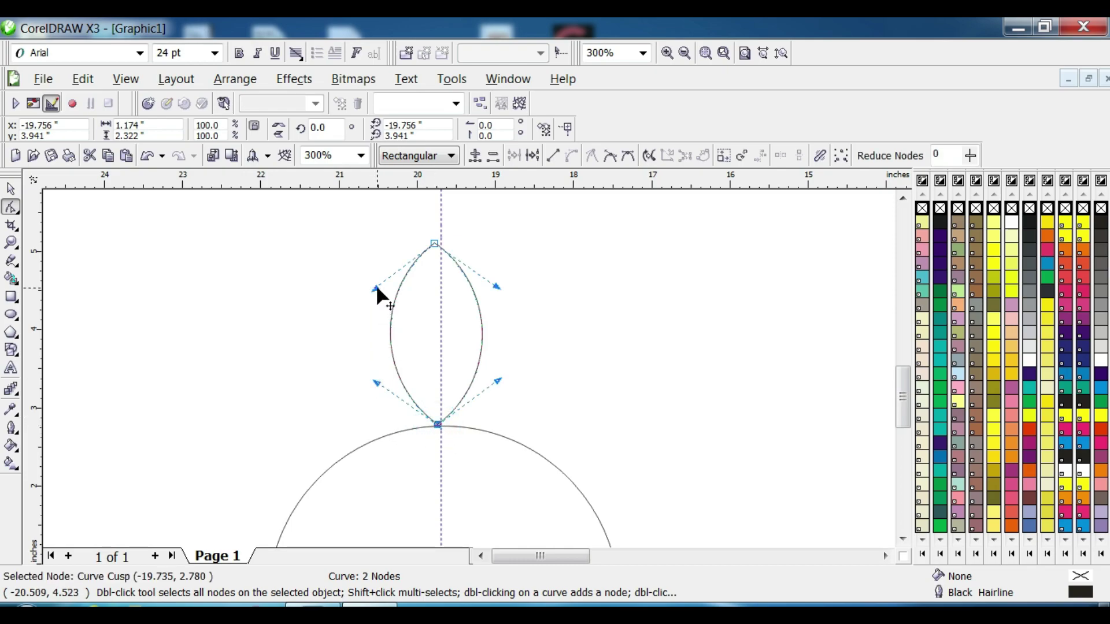
{"action": "left_click_drag", "start_coordinate": [375, 288], "coordinate": [430, 285]}
{"action": "left_click_drag", "start_coordinate": [497, 286], "coordinate": [456, 289]}
{"action": "left_click", "coordinate": [376, 382]}
{"action": "left_click_drag", "start_coordinate": [375, 381], "coordinate": [348, 367]}
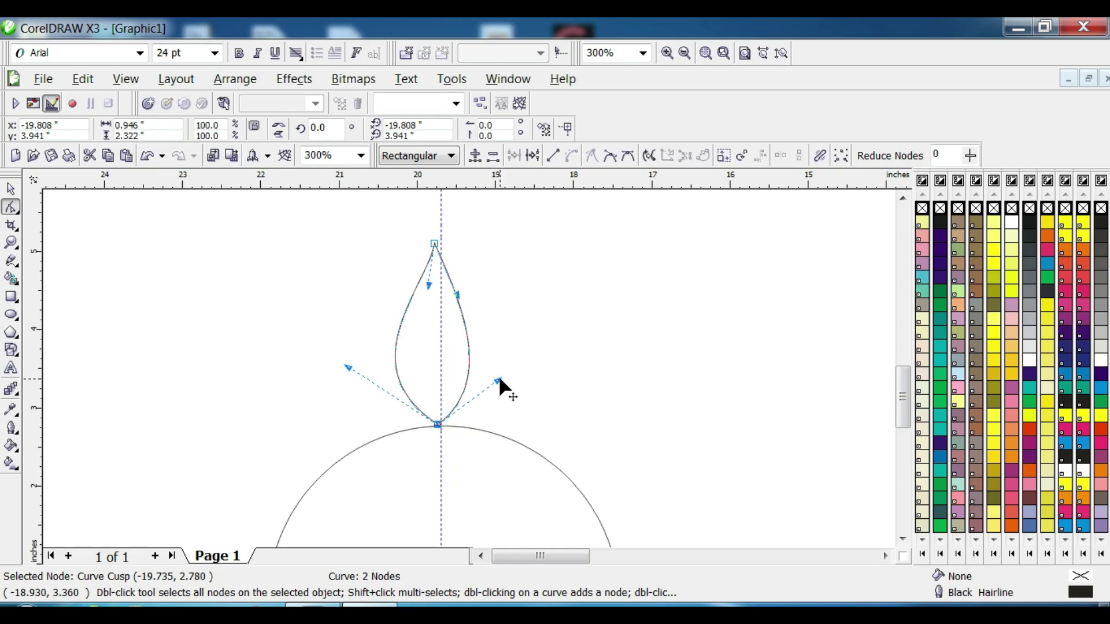
{"action": "left_click_drag", "start_coordinate": [498, 380], "coordinate": [528, 364]}
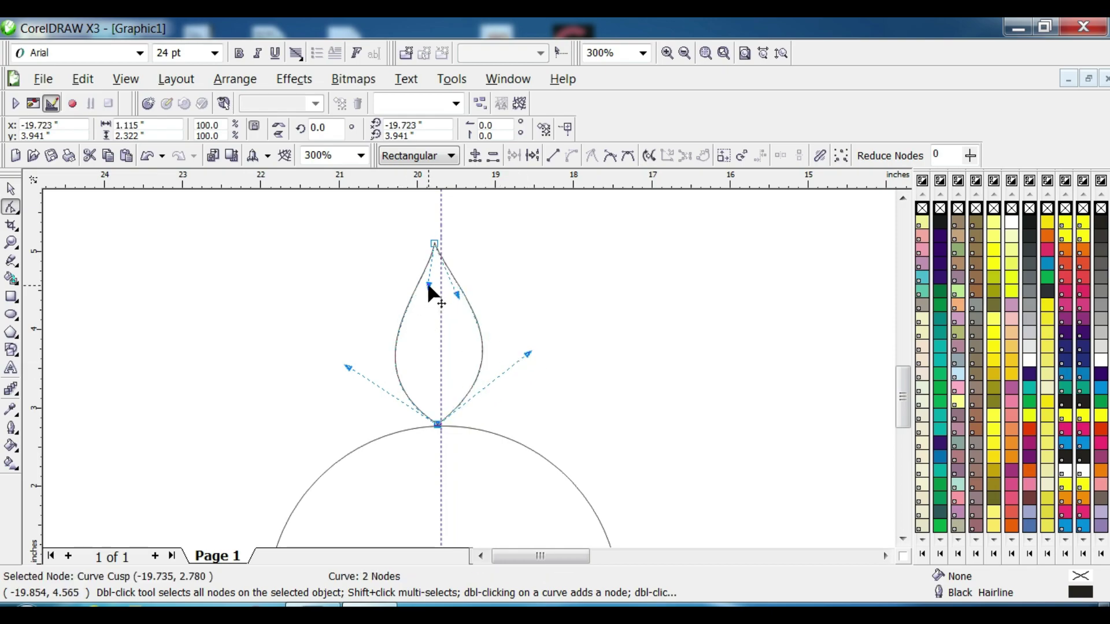
{"action": "left_click", "coordinate": [428, 285]}
{"action": "left_click_drag", "start_coordinate": [430, 286], "coordinate": [456, 299]}
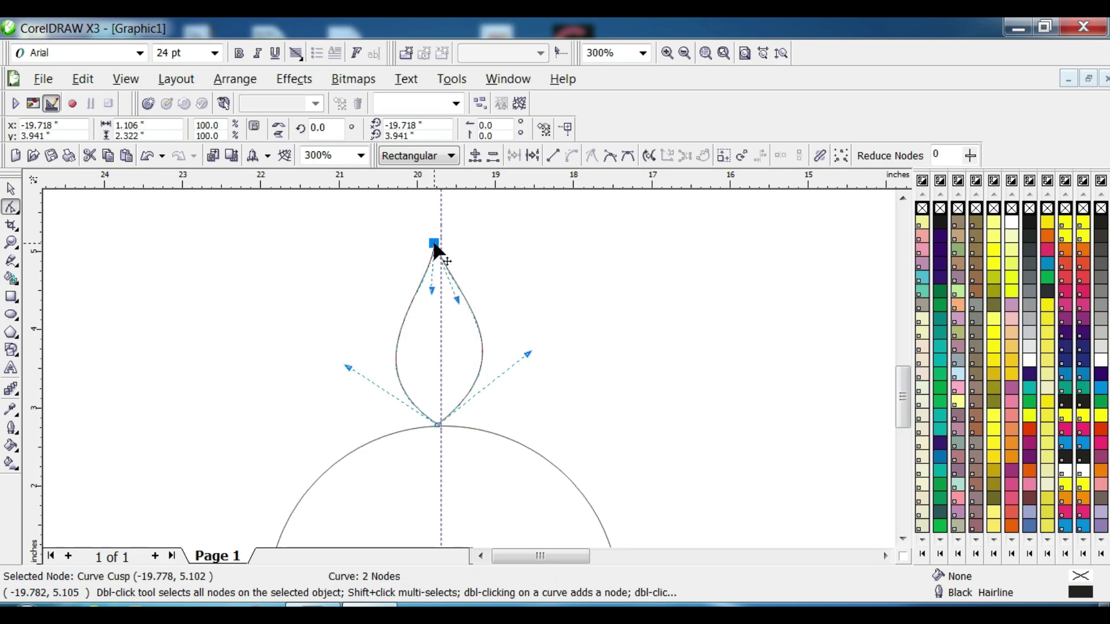
Align both tip nodes of the petal with the vertical guideline and adjust the curve handles to balance its two sides
{"action": "left_click", "coordinate": [435, 245]}
{"action": "left_click_drag", "start_coordinate": [433, 245], "coordinate": [443, 245]}
{"action": "left_click_drag", "start_coordinate": [441, 290], "coordinate": [460, 312]}
{"action": "left_click_drag", "start_coordinate": [527, 353], "coordinate": [530, 362]}
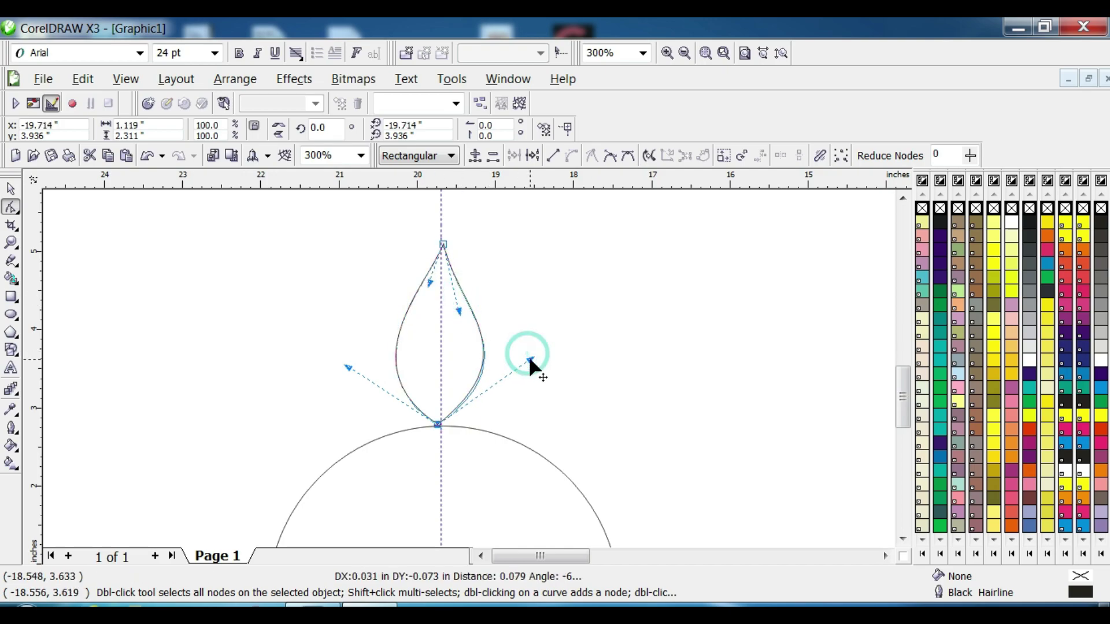
{"action": "left_click_drag", "start_coordinate": [437, 423], "coordinate": [440, 426]}
{"action": "left_click_drag", "start_coordinate": [353, 368], "coordinate": [346, 382]}
{"action": "mouse_move", "coordinate": [431, 279]}
{"action": "left_mouse_down"}
{"action": "mouse_move", "coordinate": [458, 296]}
{"action": "mouse_move", "coordinate": [449, 278]}
{"action": "left_mouse_up"}
{"action": "key", "text": "space"}
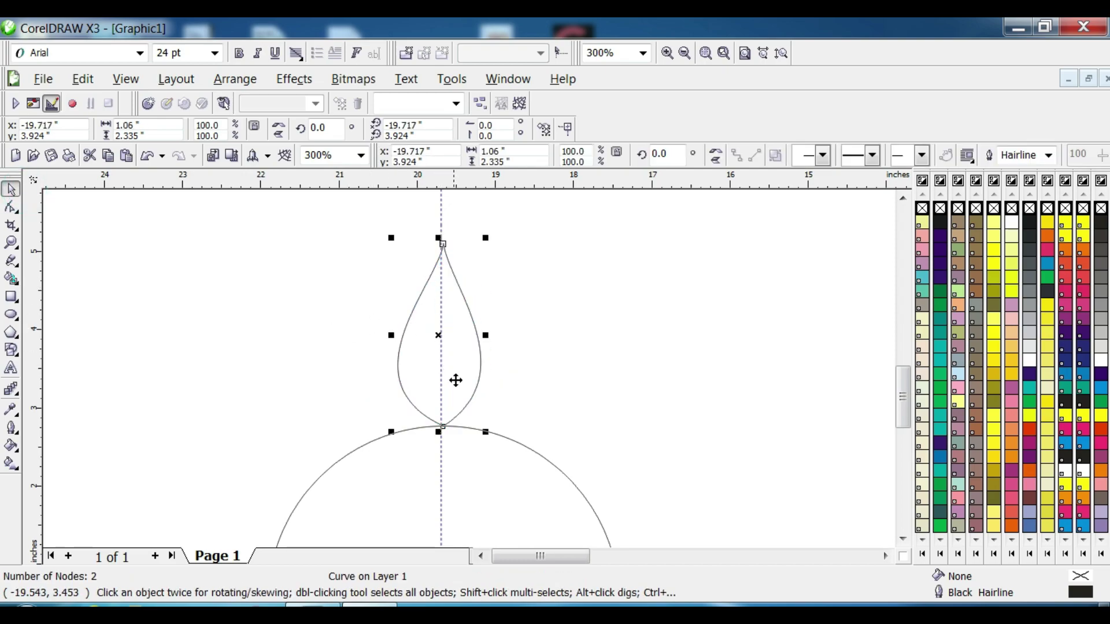
Move the petal's rotation centre to the centre of the large circle
{"action": "scroll", "coordinate": [453, 380], "scroll_direction": "down", "scroll_amount": 2}
{"action": "left_click", "coordinate": [422, 253]}
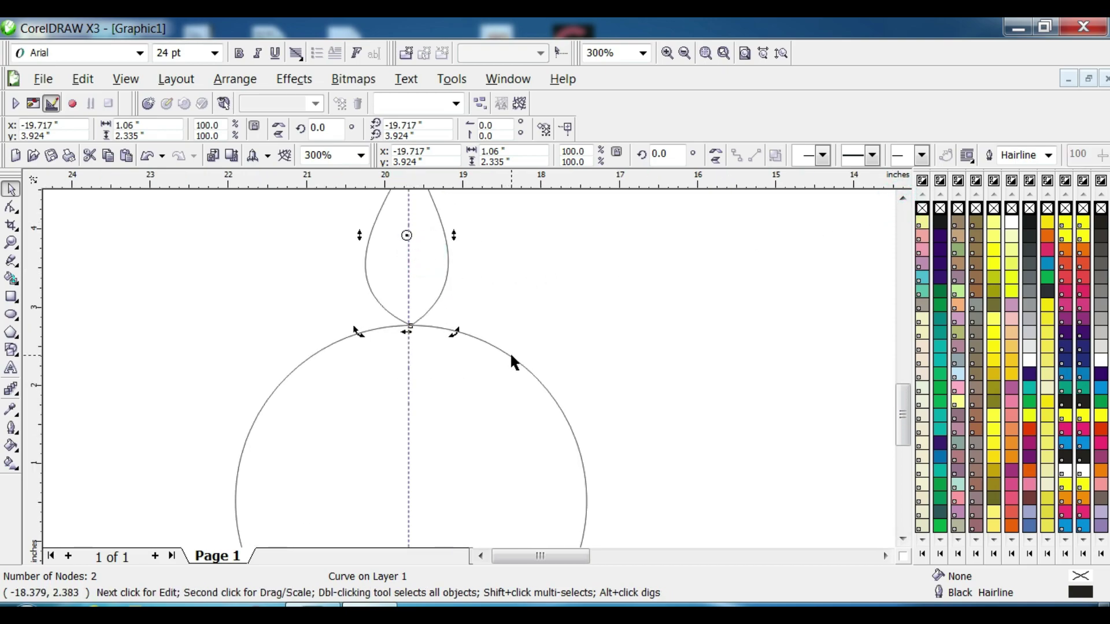
{"action": "left_click_drag", "start_coordinate": [406, 235], "coordinate": [409, 502]}
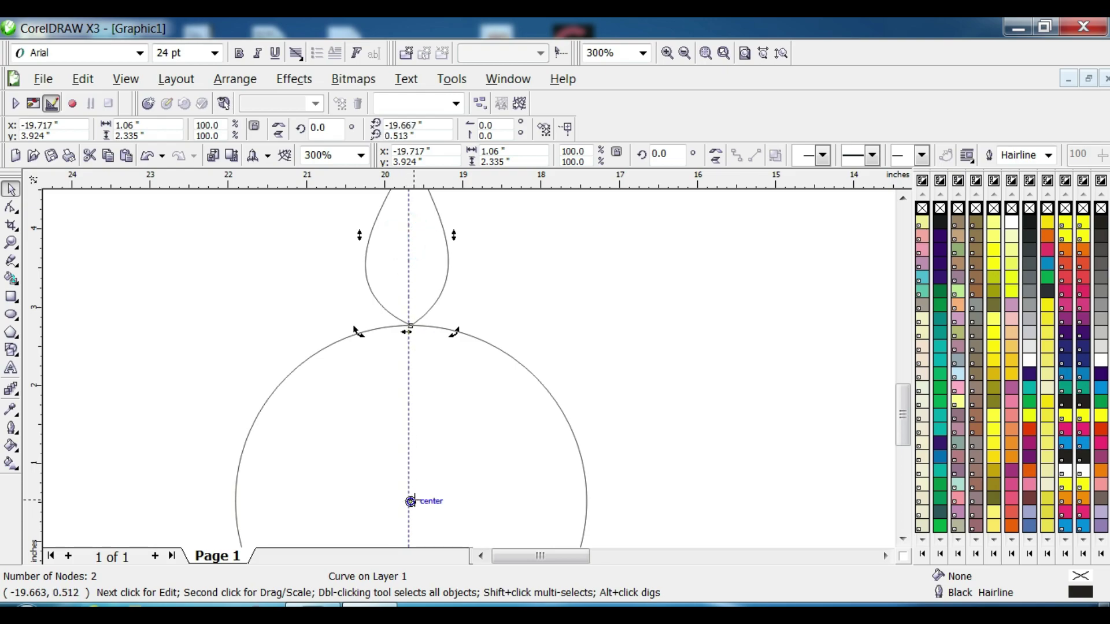
{"action": "left_click", "coordinate": [82, 79]}
{"action": "mouse_move", "coordinate": [125, 78]}
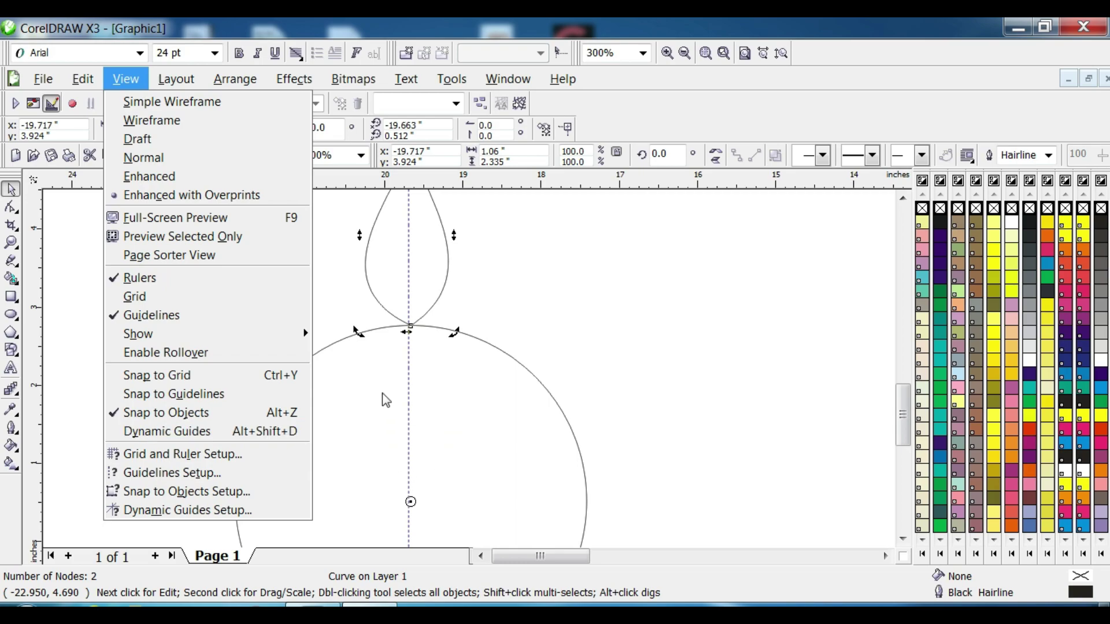
{"action": "left_click", "coordinate": [408, 261]}
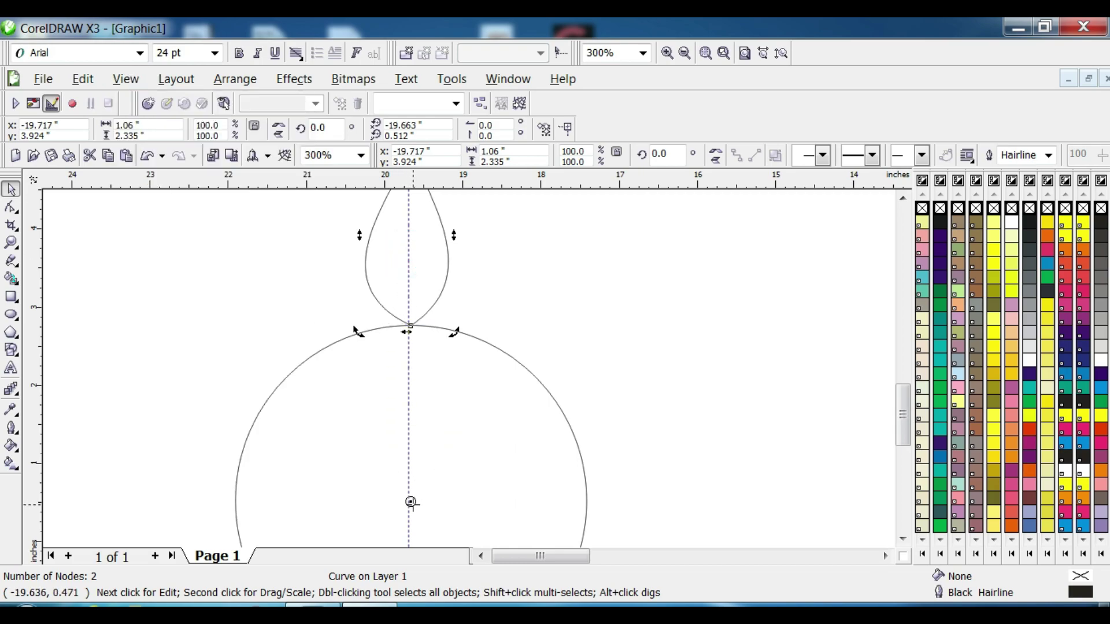
{"action": "scroll", "coordinate": [411, 501], "scroll_direction": "down", "scroll_amount": 1}
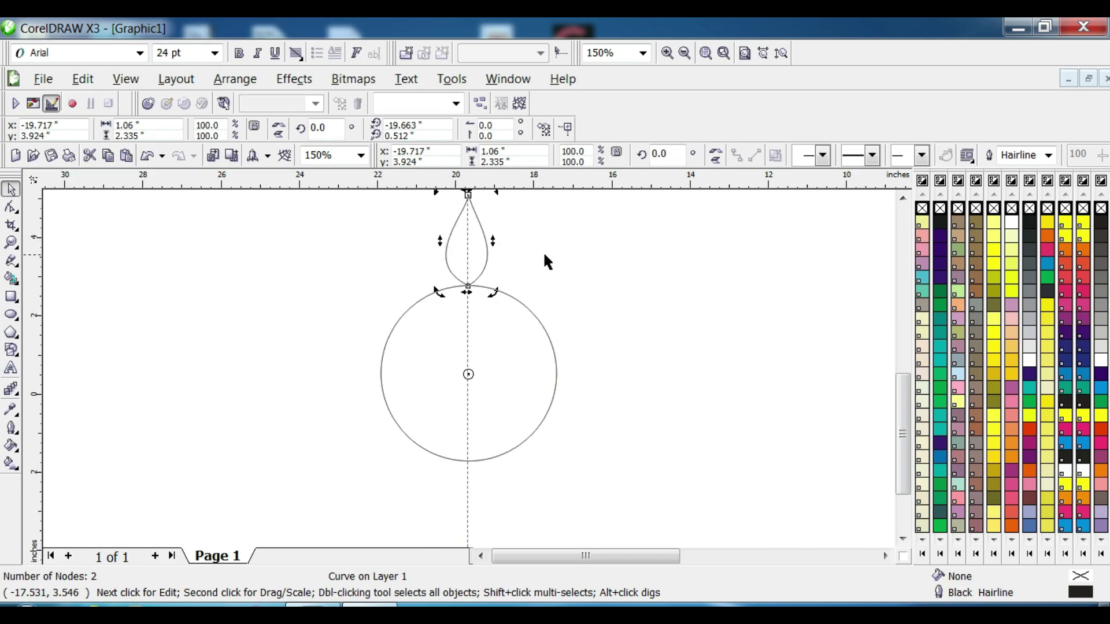
Create a copy of the petal rotated 36° about the circle's centre
{"action": "left_click", "coordinate": [466, 243]}
{"action": "key", "text": "F3"}
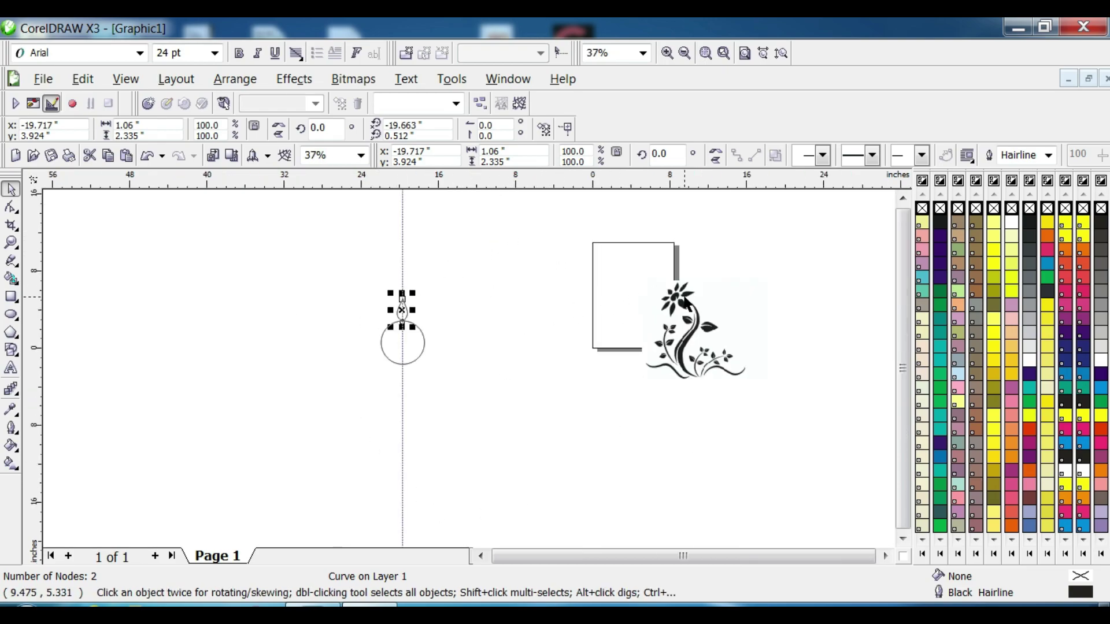
{"action": "scroll", "coordinate": [685, 303], "scroll_direction": "up", "scroll_amount": 1}
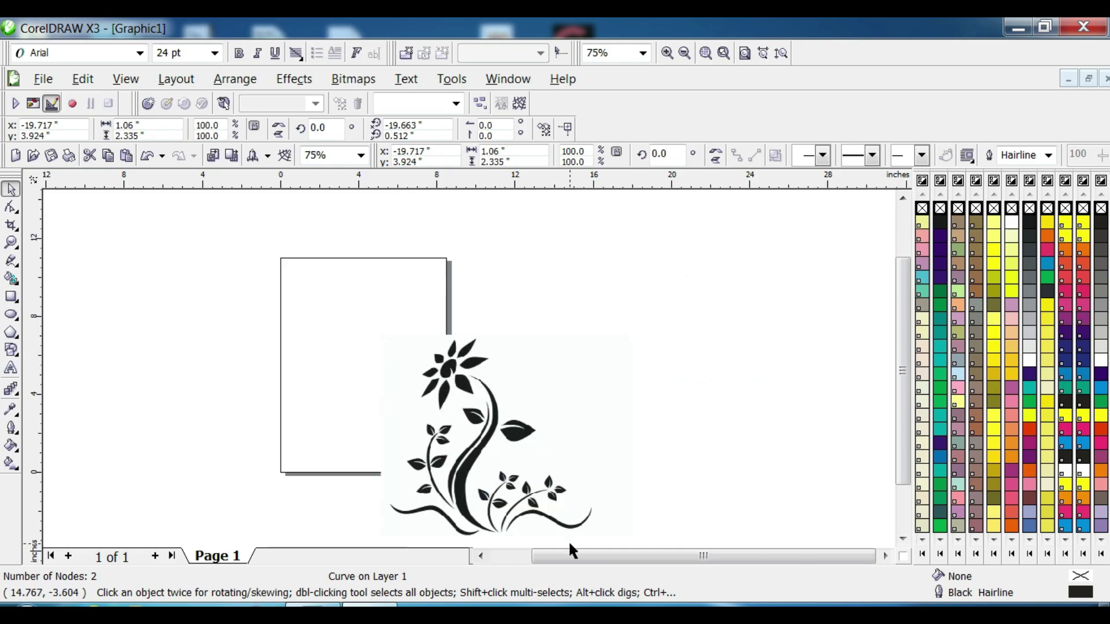
{"action": "left_click_drag", "start_coordinate": [569, 546], "coordinate": [457, 560]}
{"action": "scroll", "coordinate": [168, 485], "scroll_direction": "up", "scroll_amount": 1}
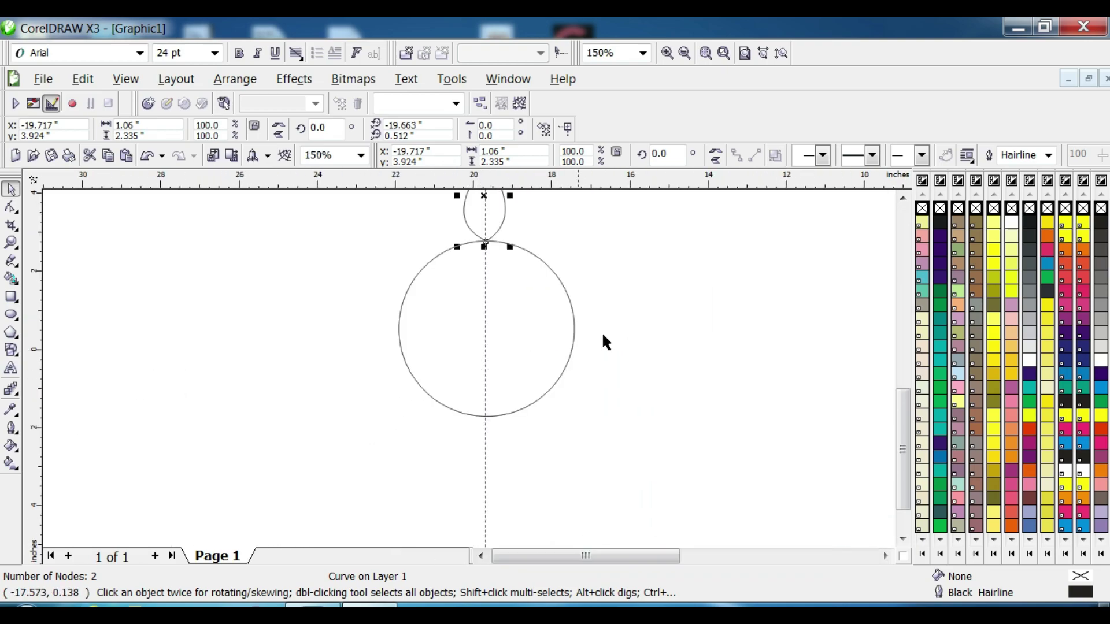
{"action": "left_click", "coordinate": [903, 199]}
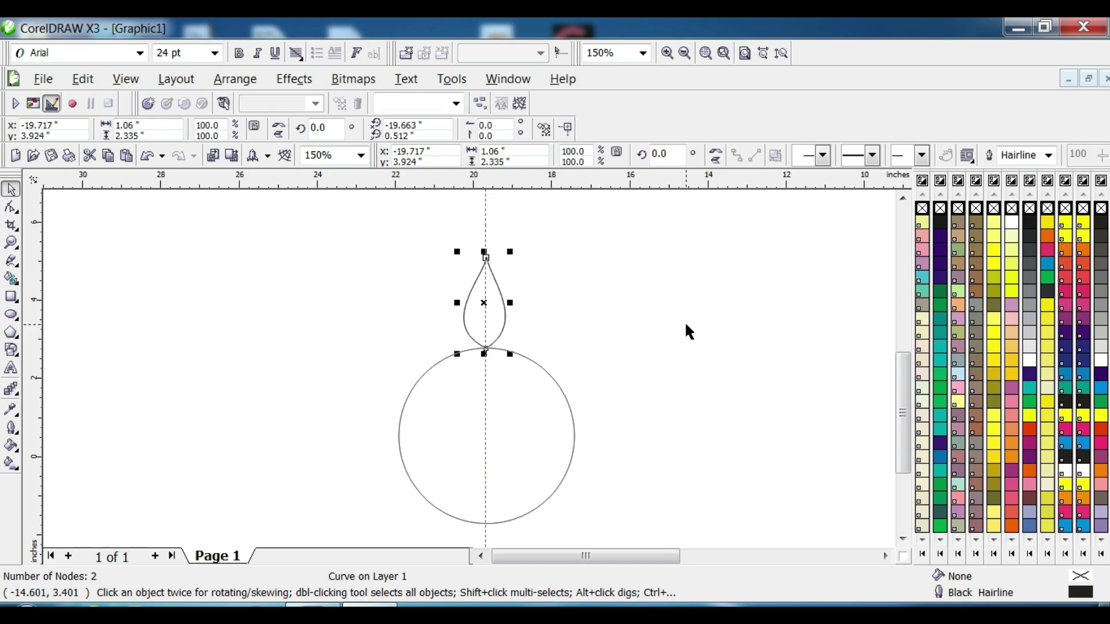
{"action": "left_click", "coordinate": [338, 129]}
{"action": "type", "text": "36"}
{"action": "key", "text": "Return"}
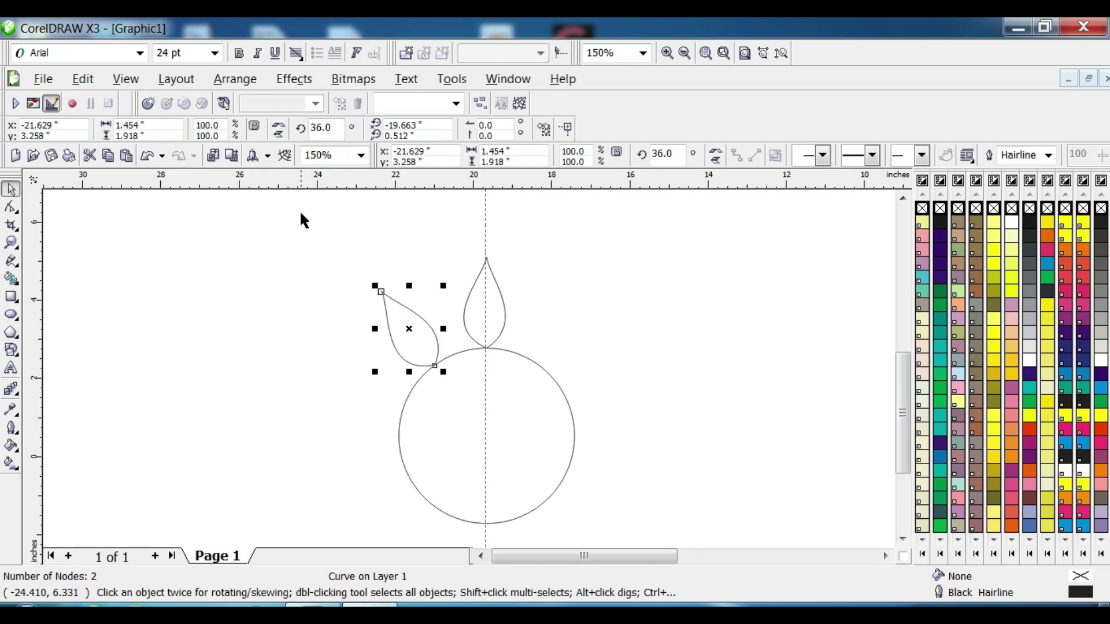
Repeat the rotated duplication eight more times so that ten petals ring the circle
{"action": "key", "text": "ctrl+d"}
{"action": "key", "text": "ctrl+d"}
{"action": "key", "text": "ctrl+d"}
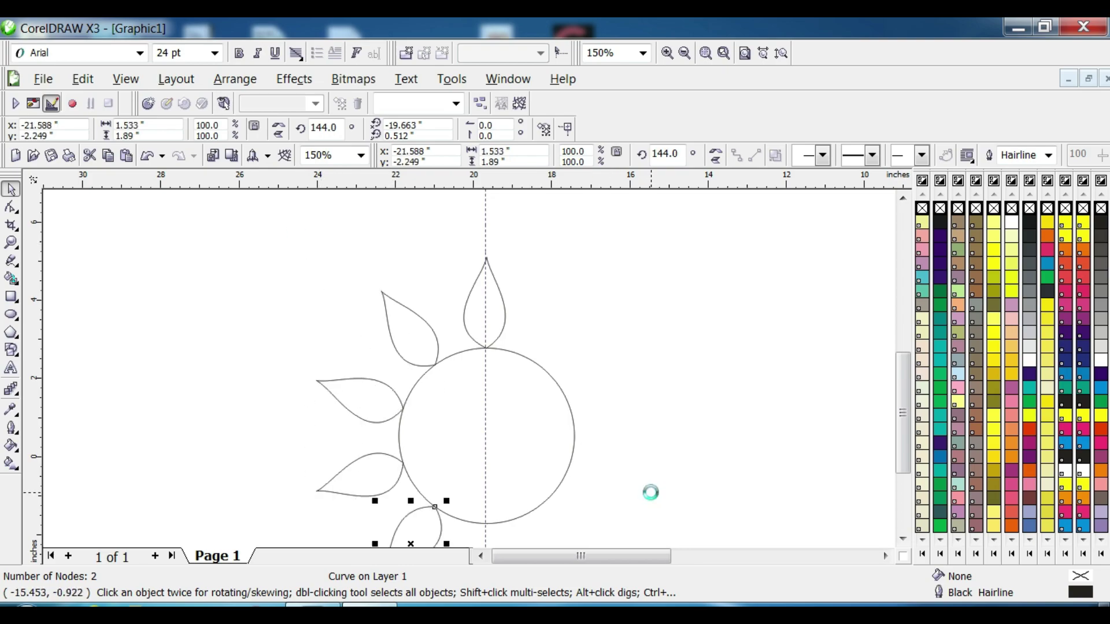
{"action": "key", "text": "ctrl+d"}
{"action": "key", "text": "ctrl+d"}
{"action": "key", "text": "ctrl+d"}
{"action": "key", "text": "ctrl+d"}
{"action": "key", "text": "ctrl+d"}
{"action": "scroll", "coordinate": [532, 471], "scroll_direction": "down", "scroll_amount": 1}
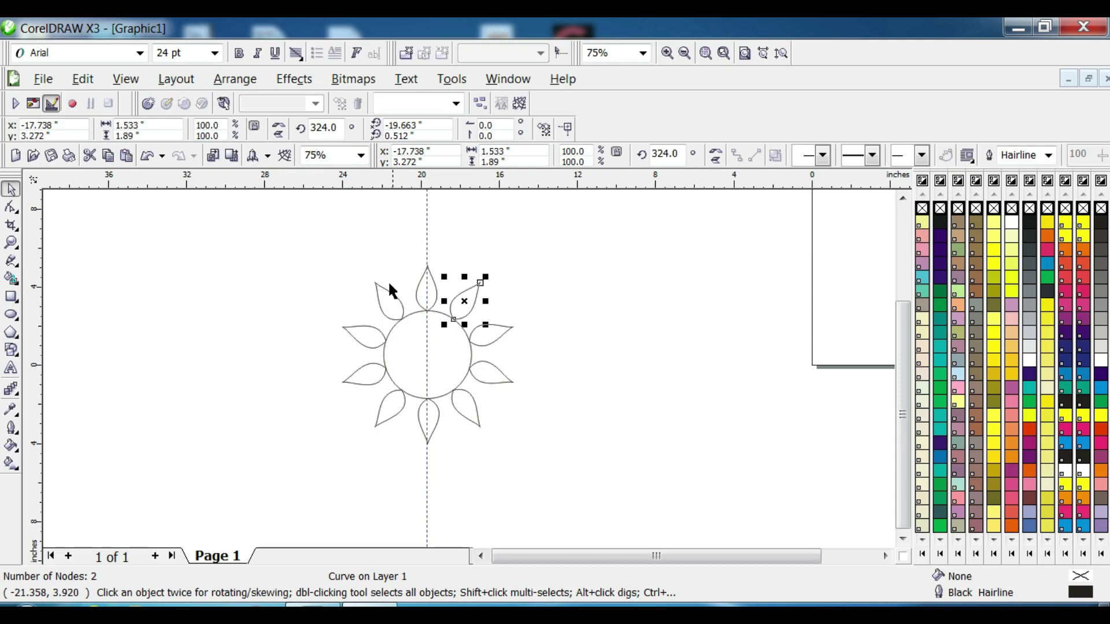
Fill the circle and all petals with black and move the vertical guideline away from the flower, towards the page
{"action": "left_click_drag", "start_coordinate": [300, 218], "coordinate": [546, 498]}
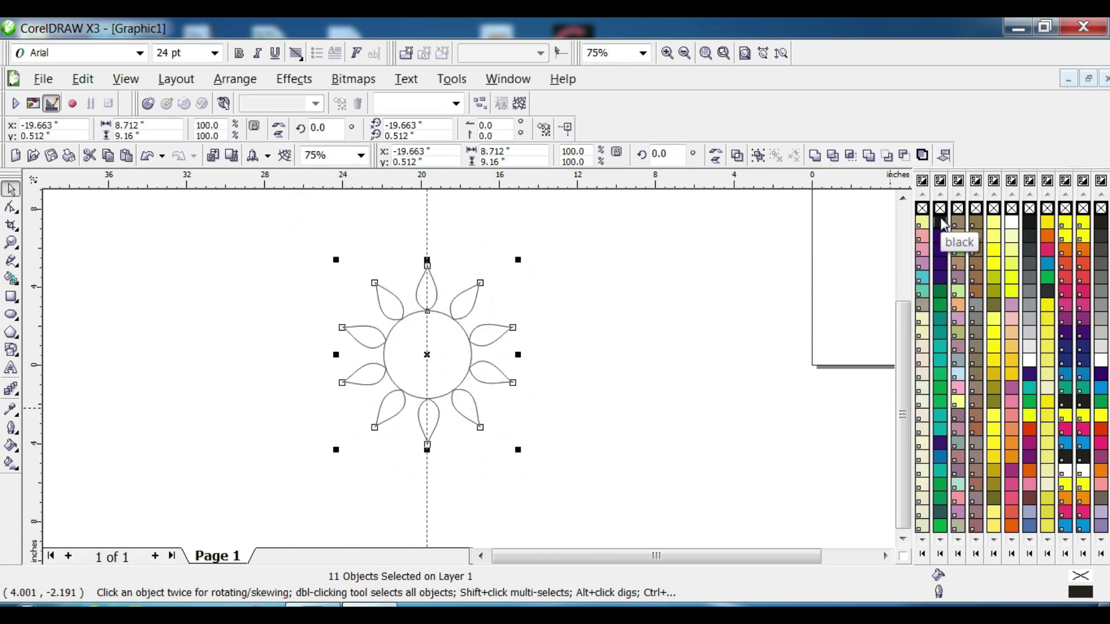
{"action": "left_click", "coordinate": [941, 223]}
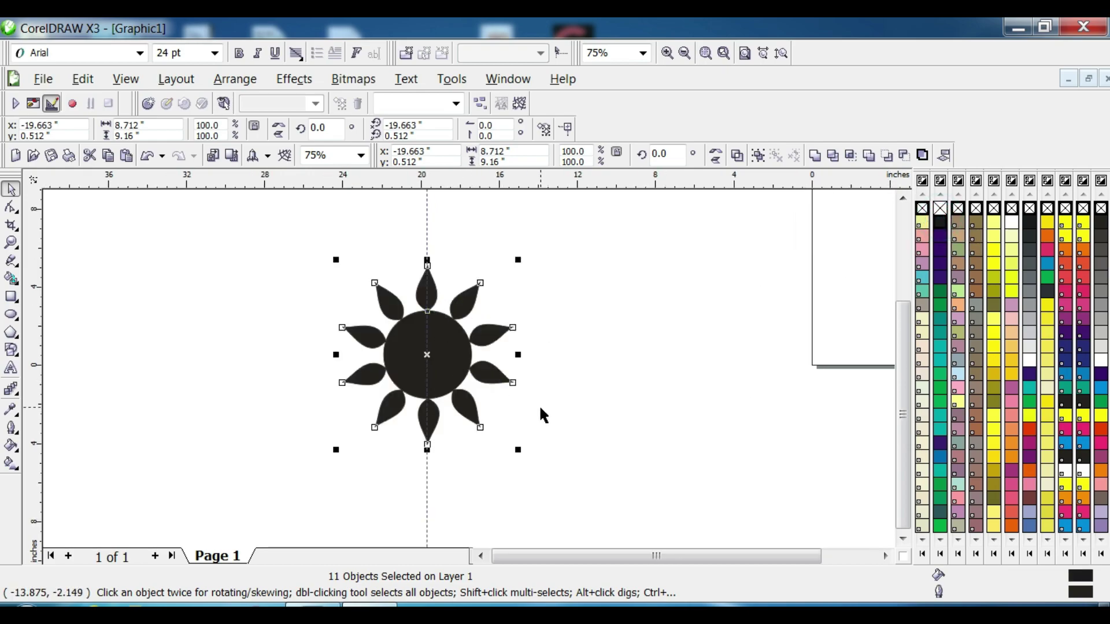
{"action": "left_click_drag", "start_coordinate": [427, 485], "coordinate": [781, 484]}
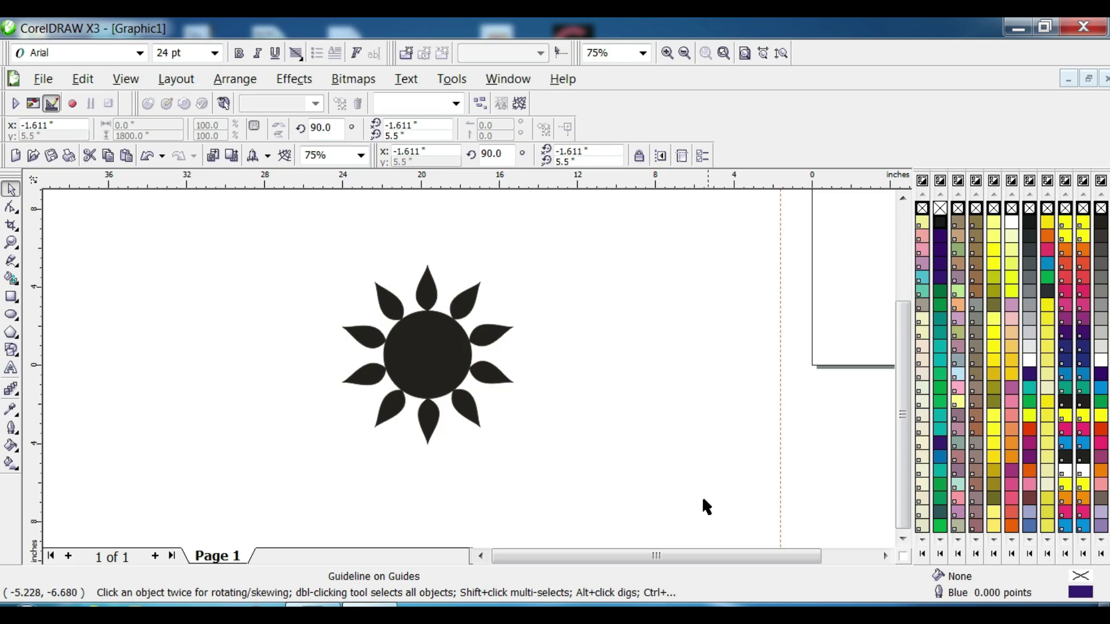
Compare the flower with the reference design and shift its lowest petal slightly to the left
{"action": "left_click_drag", "start_coordinate": [699, 558], "coordinate": [751, 543]}
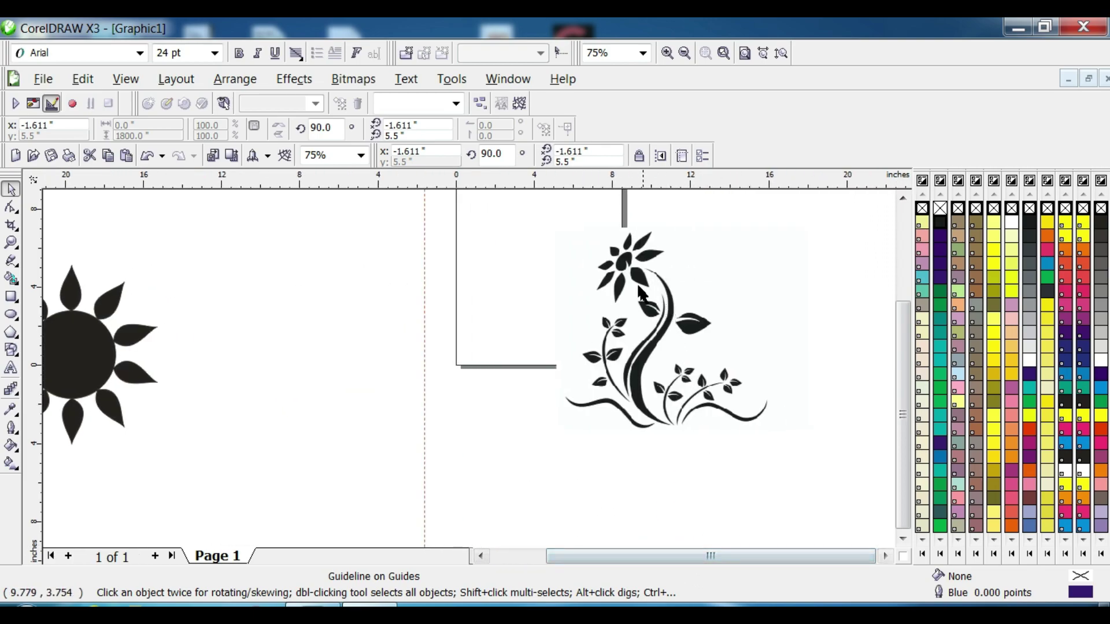
{"action": "left_click_drag", "start_coordinate": [643, 560], "coordinate": [520, 560]}
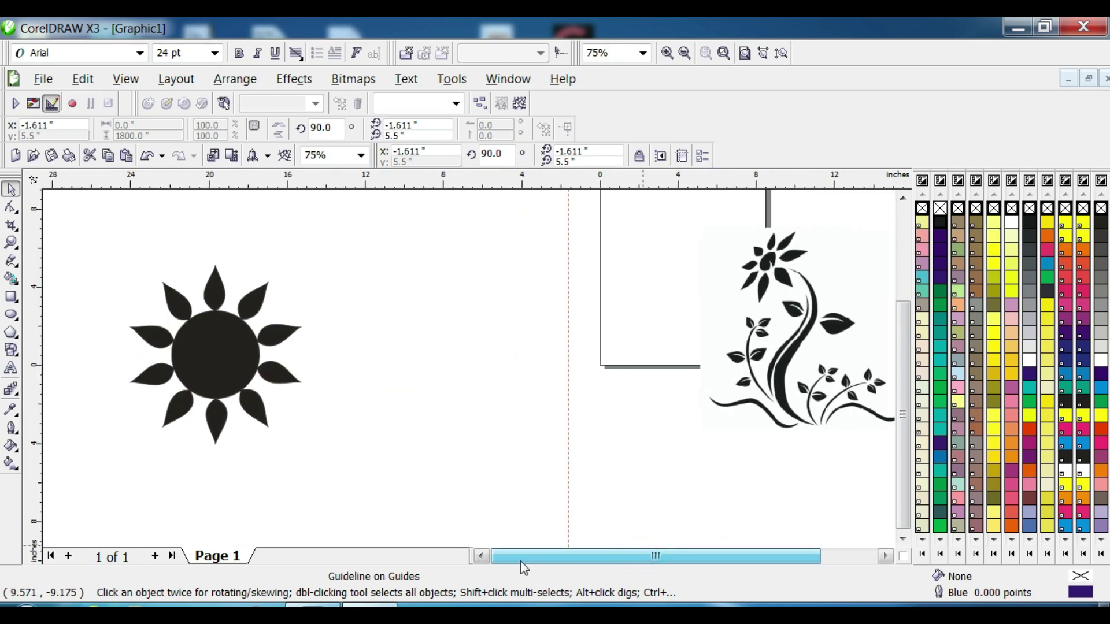
{"action": "left_click", "coordinate": [215, 433]}
{"action": "left_click_drag", "start_coordinate": [215, 434], "coordinate": [207, 433]}
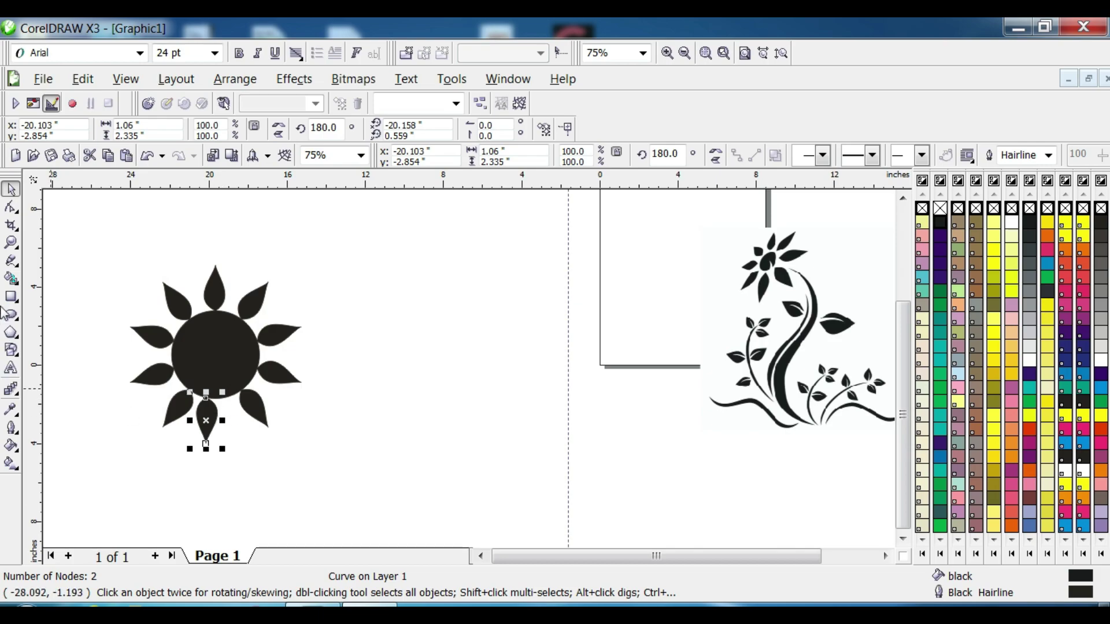
Draw a narrow triangular wedge about 0.86 by 1.66 inches from near the circle's centre to its lower edge, and fill it white
{"action": "left_click", "coordinate": [11, 333]}
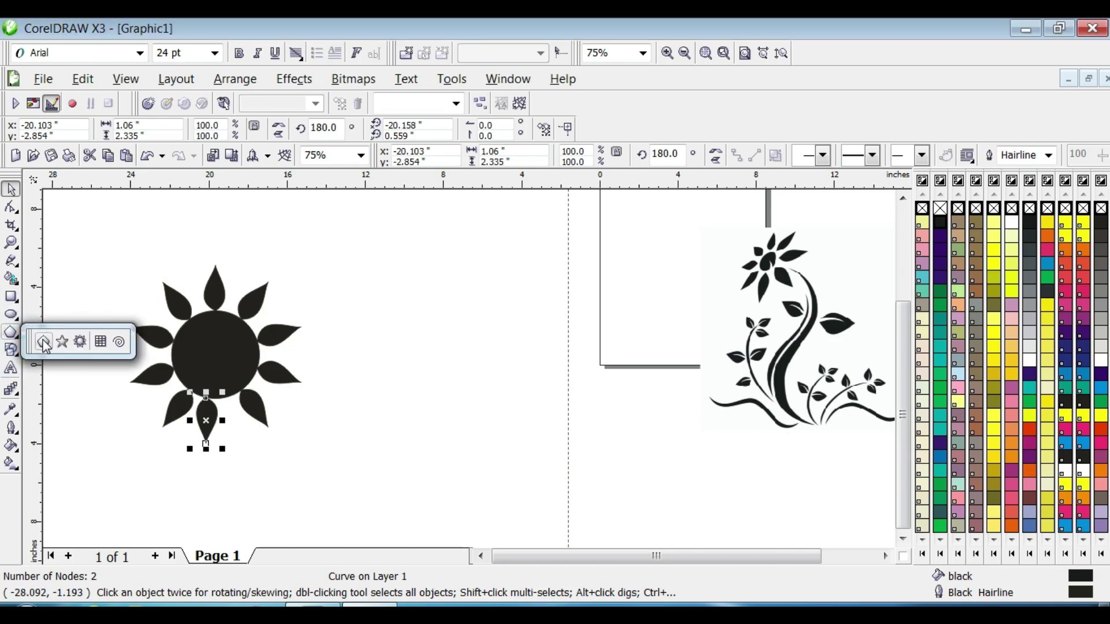
{"action": "left_click", "coordinate": [11, 261]}
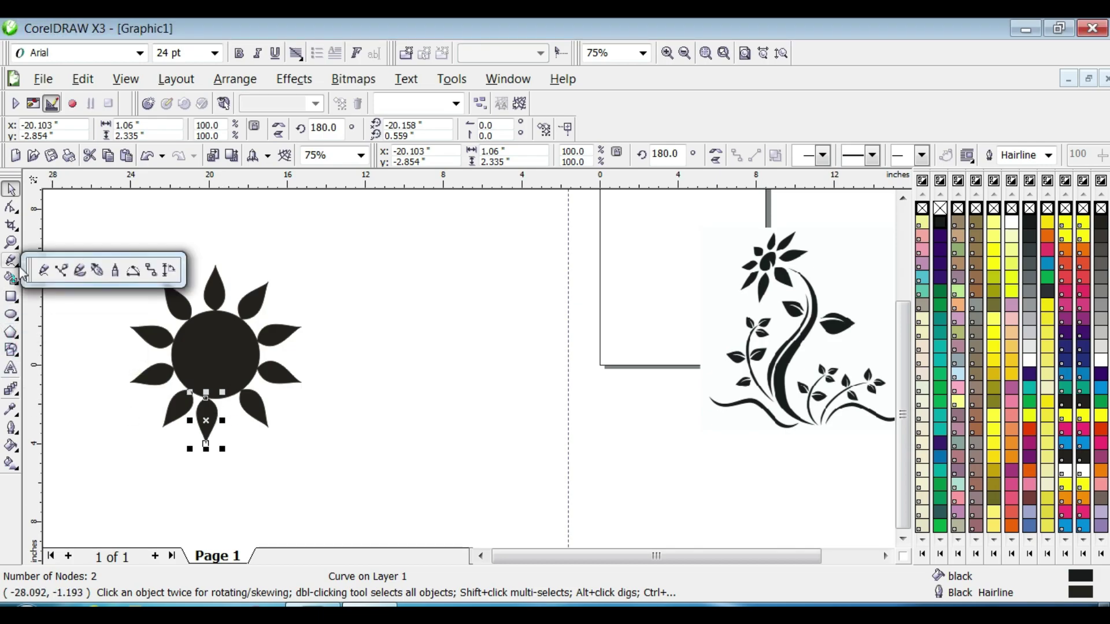
{"action": "left_click", "coordinate": [97, 271]}
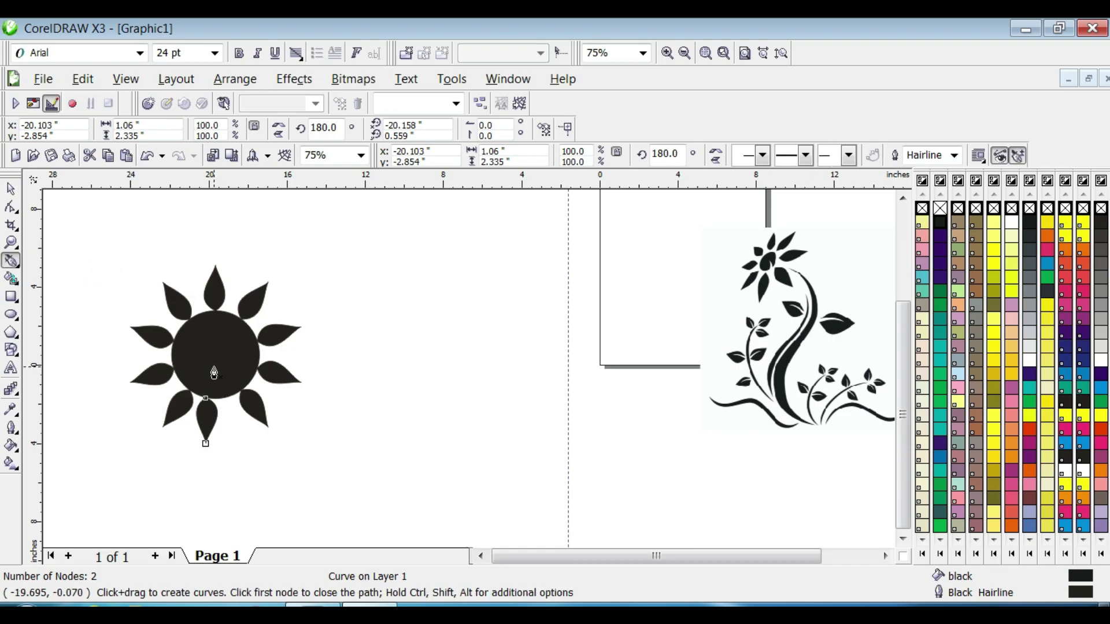
{"action": "left_click", "coordinate": [215, 367]}
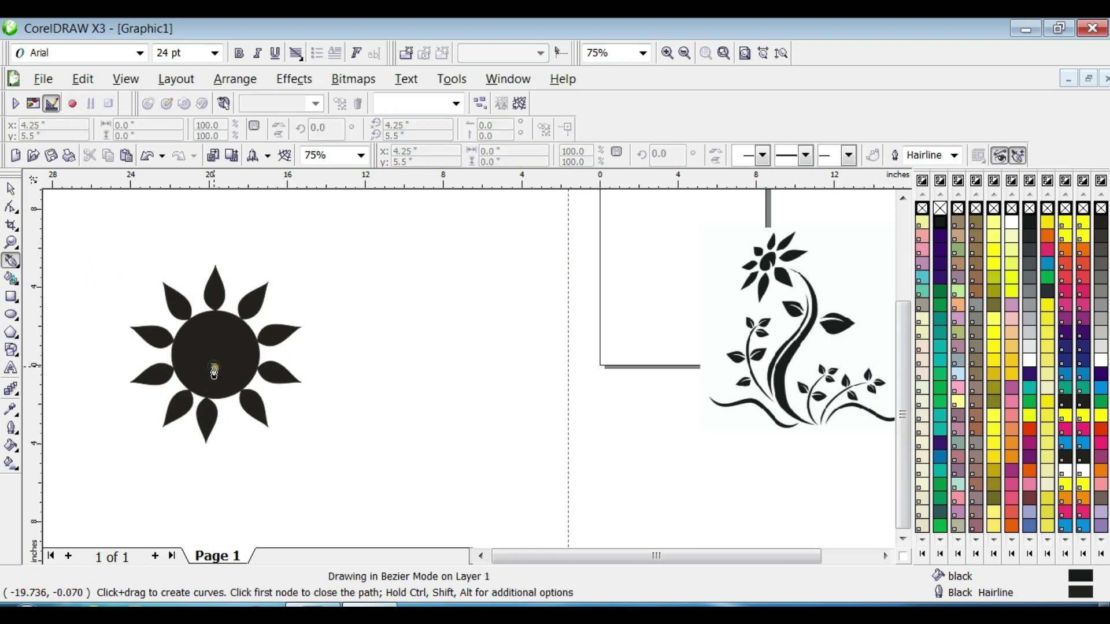
{"action": "left_click", "coordinate": [217, 401]}
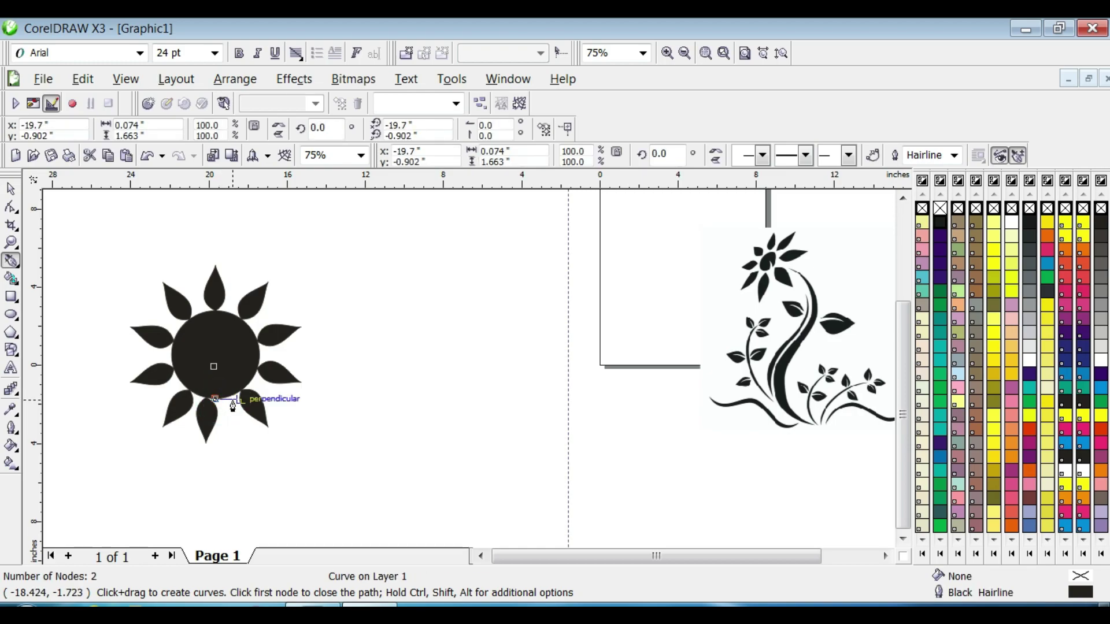
{"action": "left_click", "coordinate": [231, 396]}
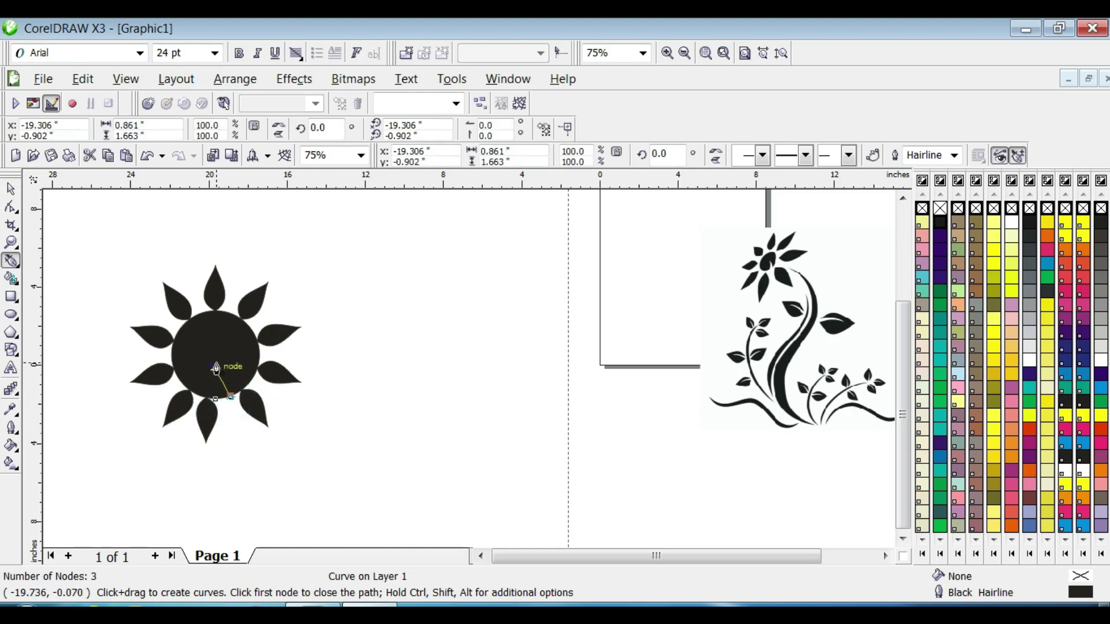
{"action": "left_click", "coordinate": [214, 367]}
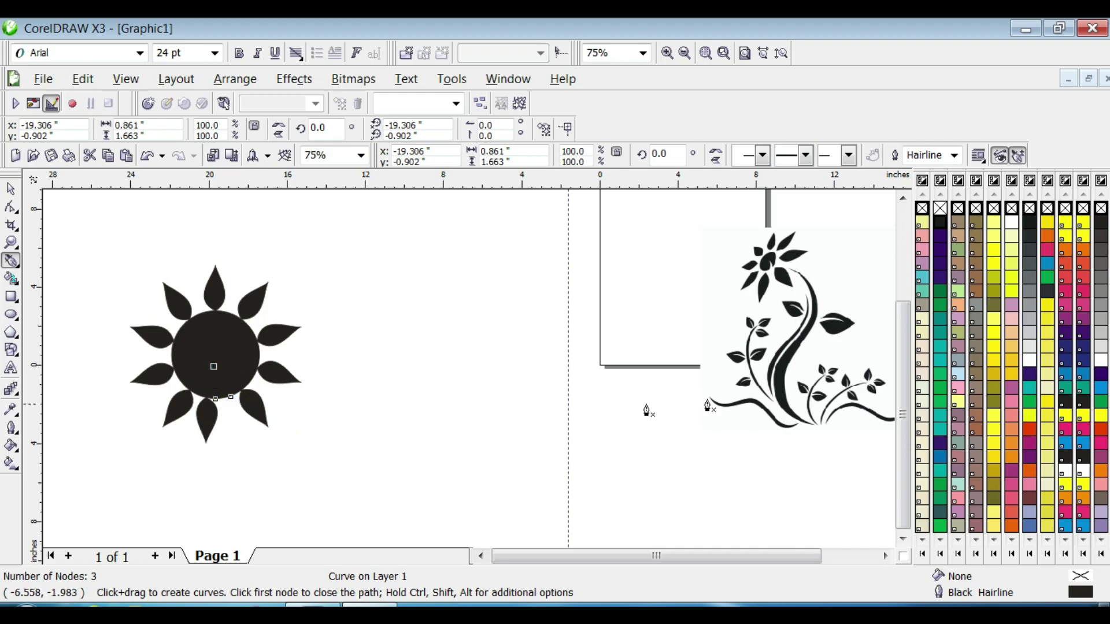
{"action": "left_click", "coordinate": [1011, 222]}
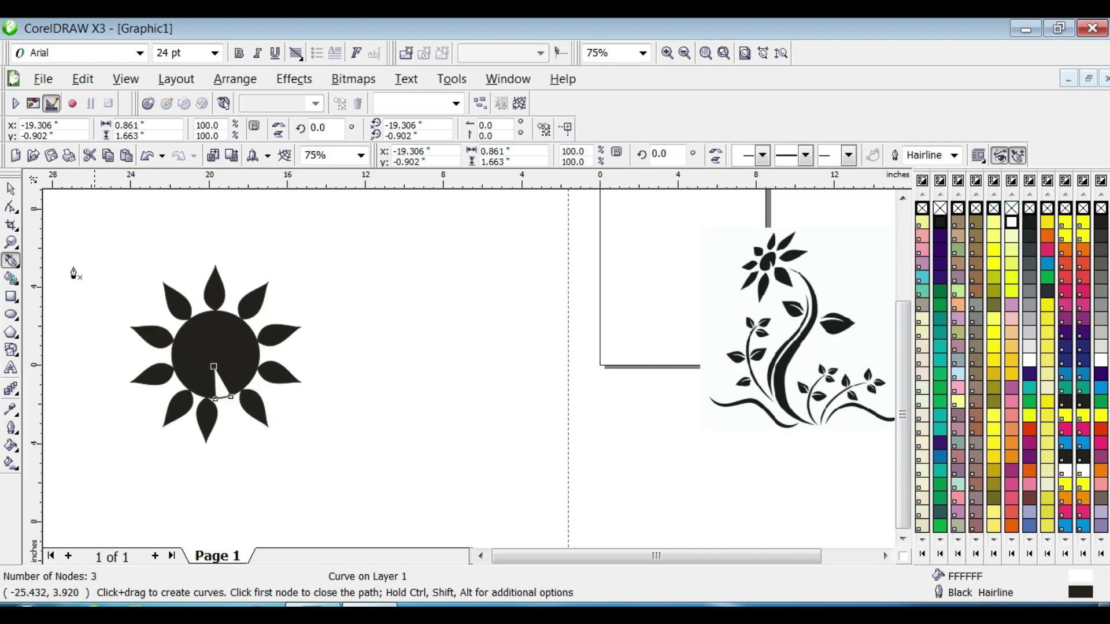
Stretch the white wedge to 125% of its height past the circle's lower edge and bend its sides into curves
{"action": "left_click", "coordinate": [11, 189]}
{"action": "left_click_drag", "start_coordinate": [223, 404], "coordinate": [229, 414]}
{"action": "left_click", "coordinate": [11, 207]}
{"action": "left_click", "coordinate": [44, 220]}
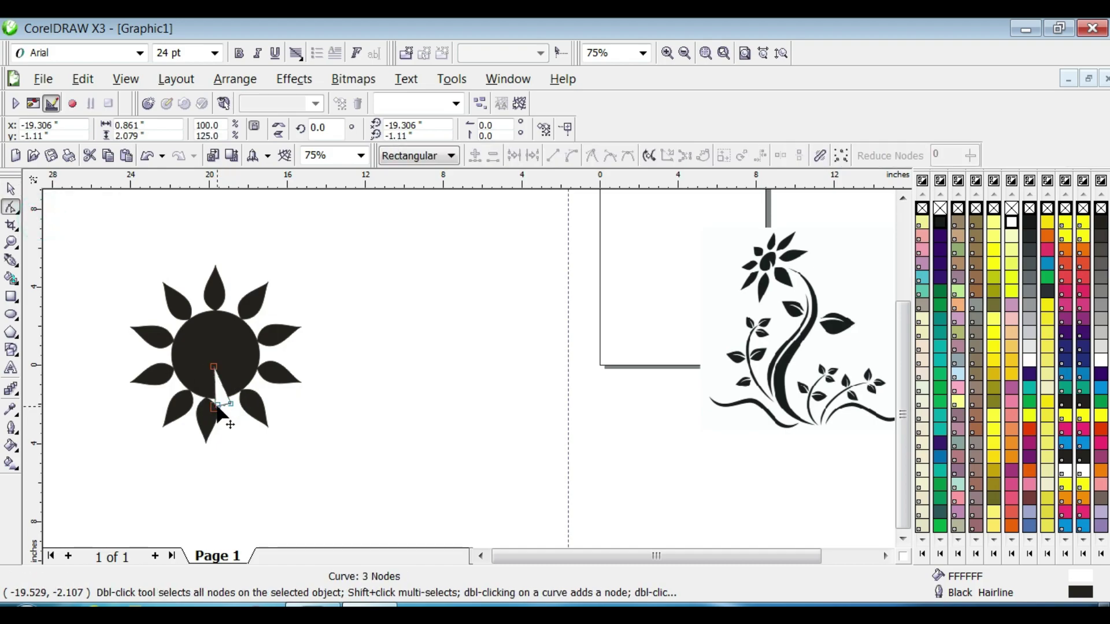
{"action": "left_click", "coordinate": [221, 404]}
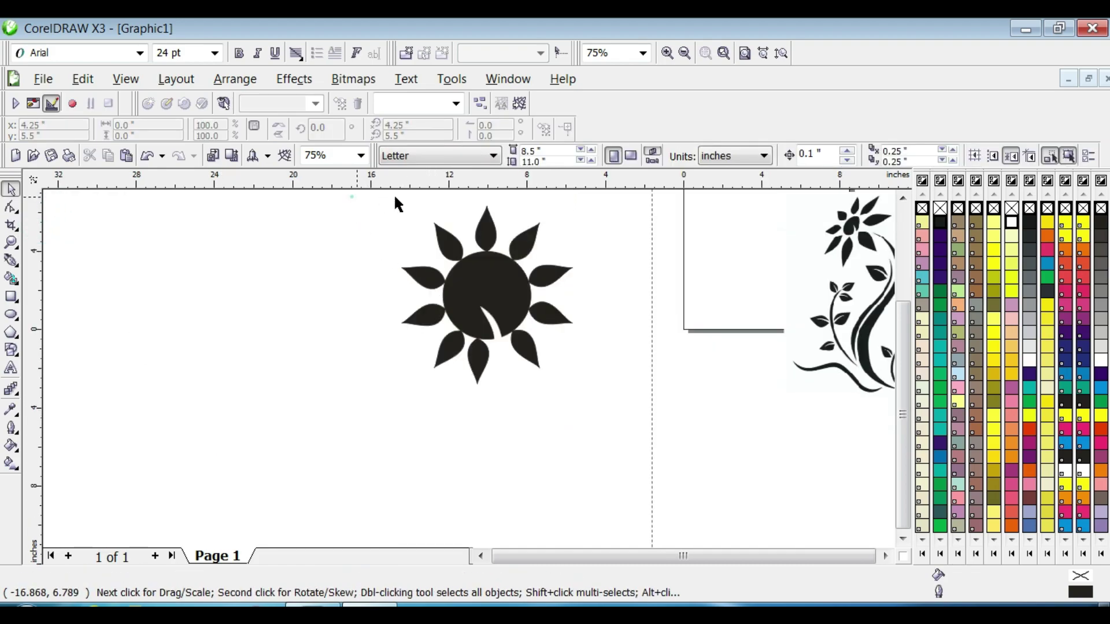
Group all the shapes of the flower and move the group slightly to the left
{"action": "left_click_drag", "start_coordinate": [352, 211], "coordinate": [622, 451]}
{"action": "right_click", "coordinate": [482, 310]}
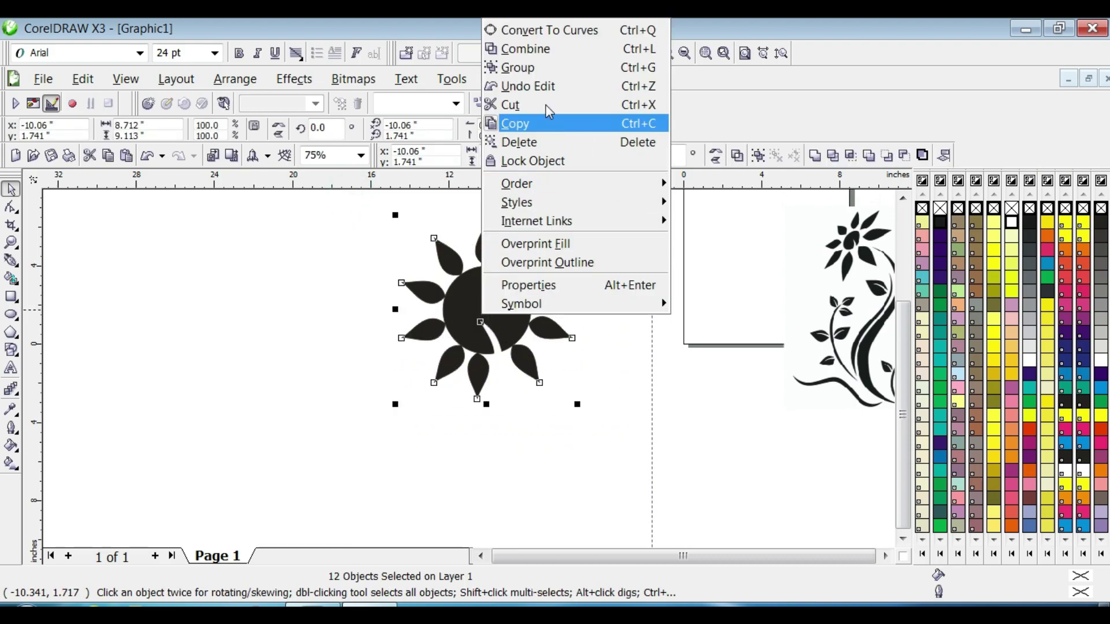
{"action": "left_click", "coordinate": [535, 66]}
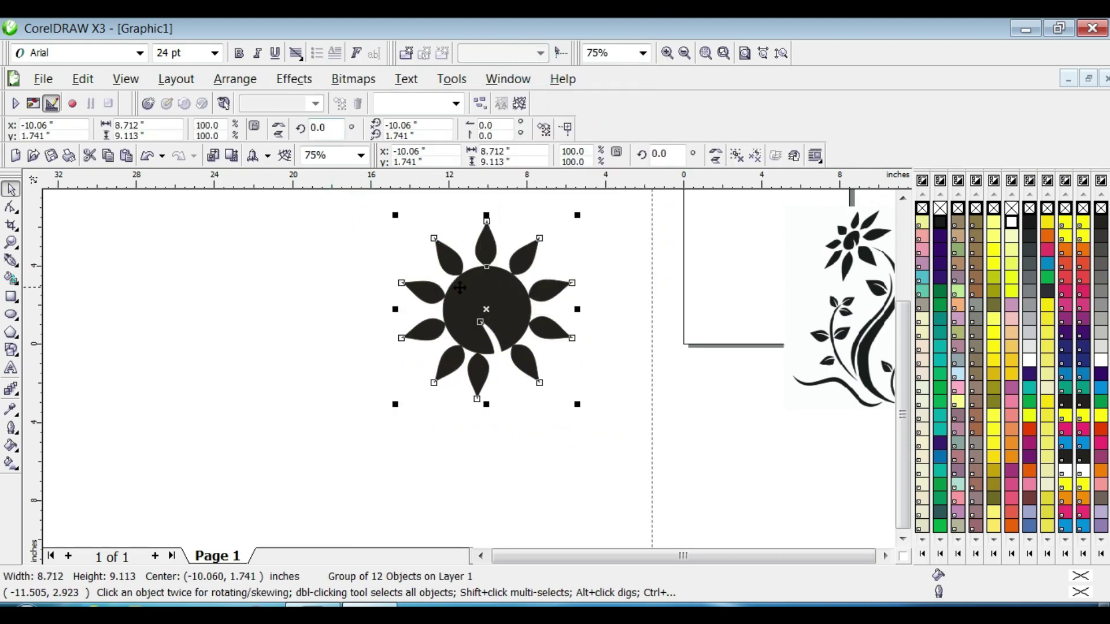
{"action": "left_click_drag", "start_coordinate": [469, 292], "coordinate": [417, 300]}
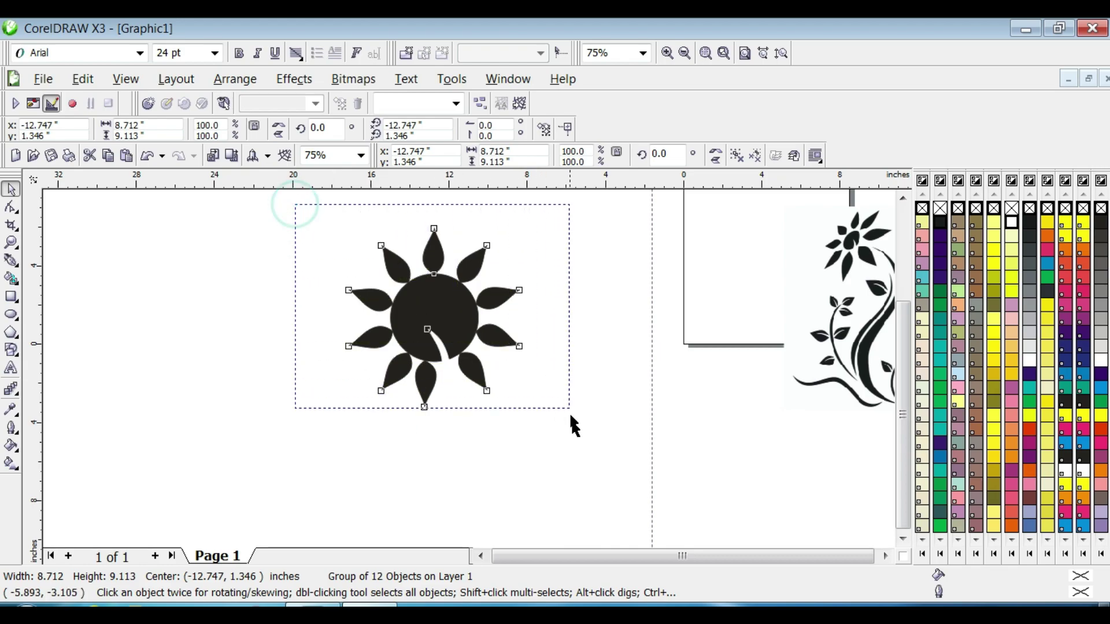
Add a perspective to the flower group, pulling its upper-left corner well inward and its lower-right corner slightly outward
{"action": "left_click", "coordinate": [238, 81]}
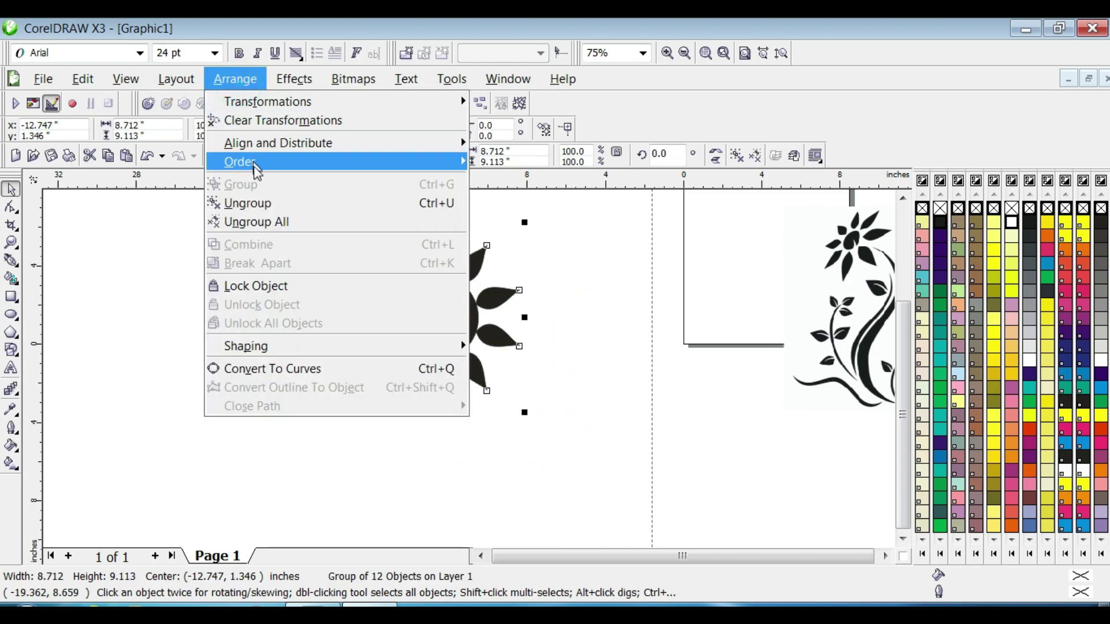
{"action": "mouse_move", "coordinate": [293, 81]}
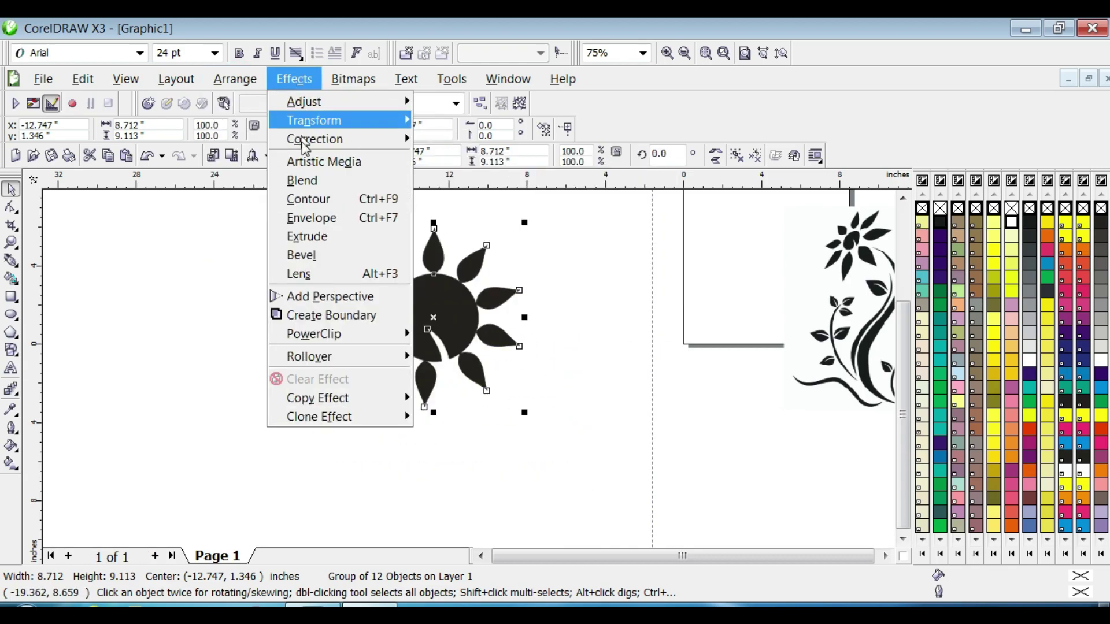
{"action": "left_click", "coordinate": [357, 304]}
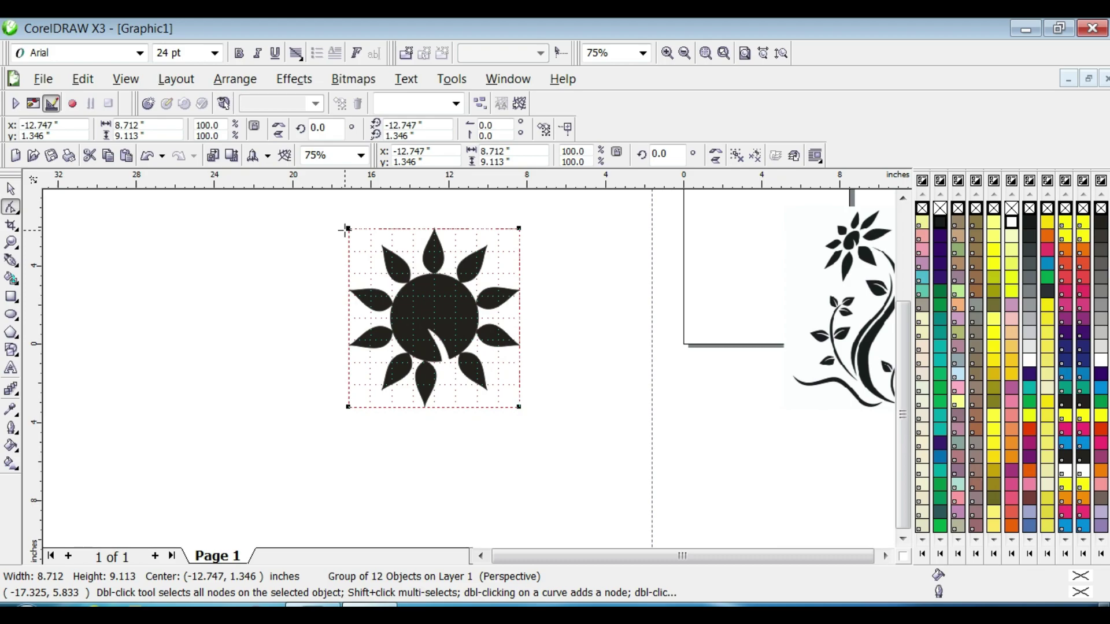
{"action": "left_click_drag", "start_coordinate": [347, 229], "coordinate": [404, 260]}
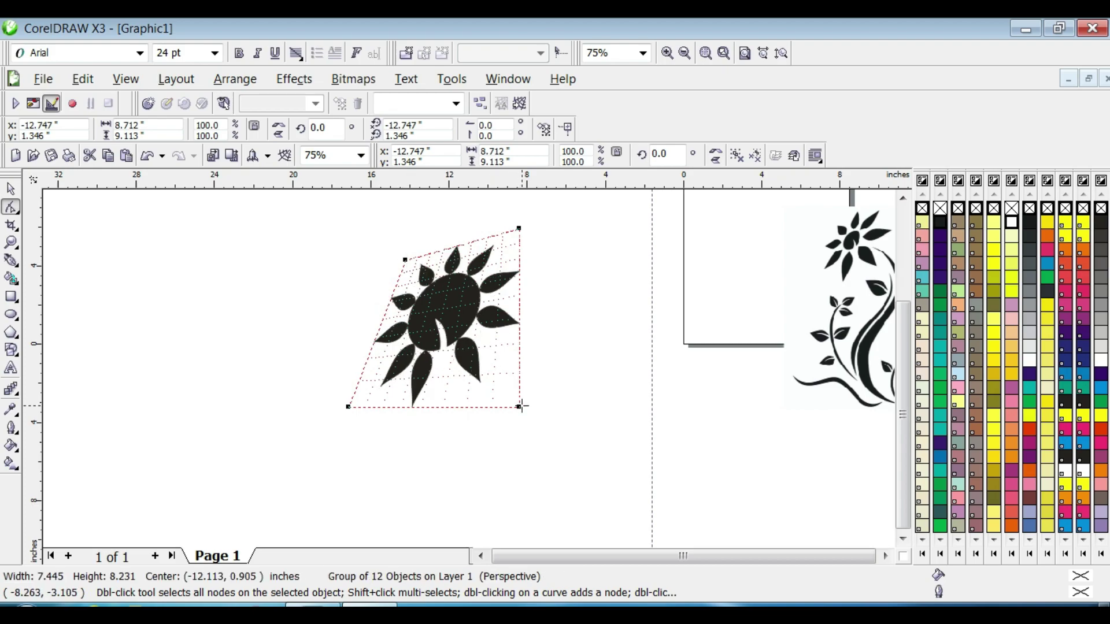
{"action": "left_click_drag", "start_coordinate": [521, 406], "coordinate": [528, 403]}
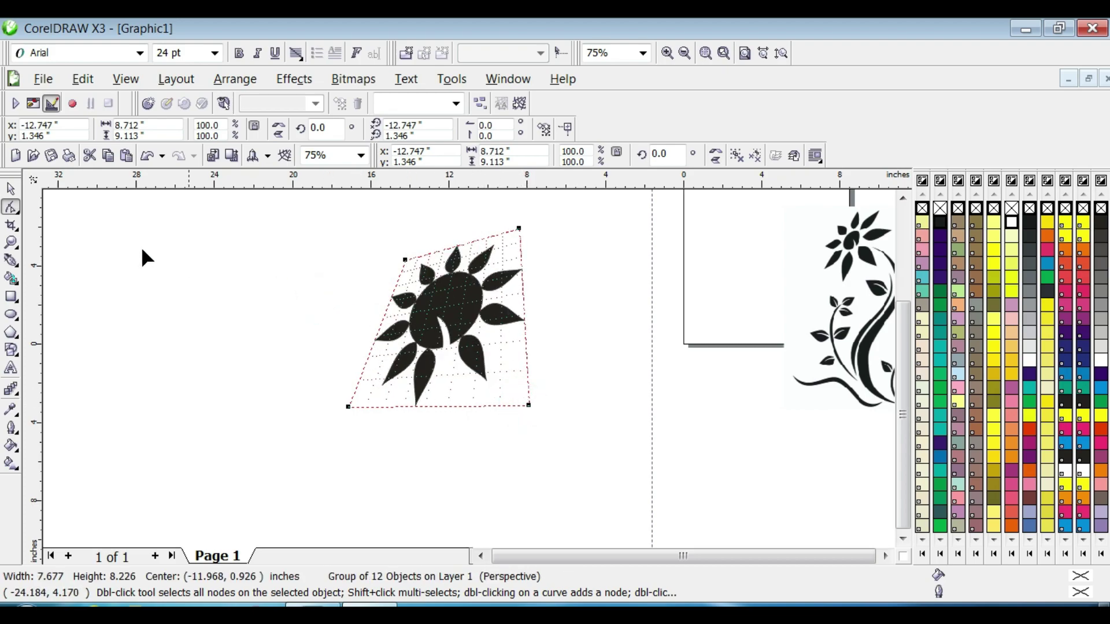
Move the skewed flower group about 2.9 inches left and 1.4 inches up, and deselect it
{"action": "left_click", "coordinate": [11, 189]}
{"action": "left_click", "coordinate": [423, 318]}
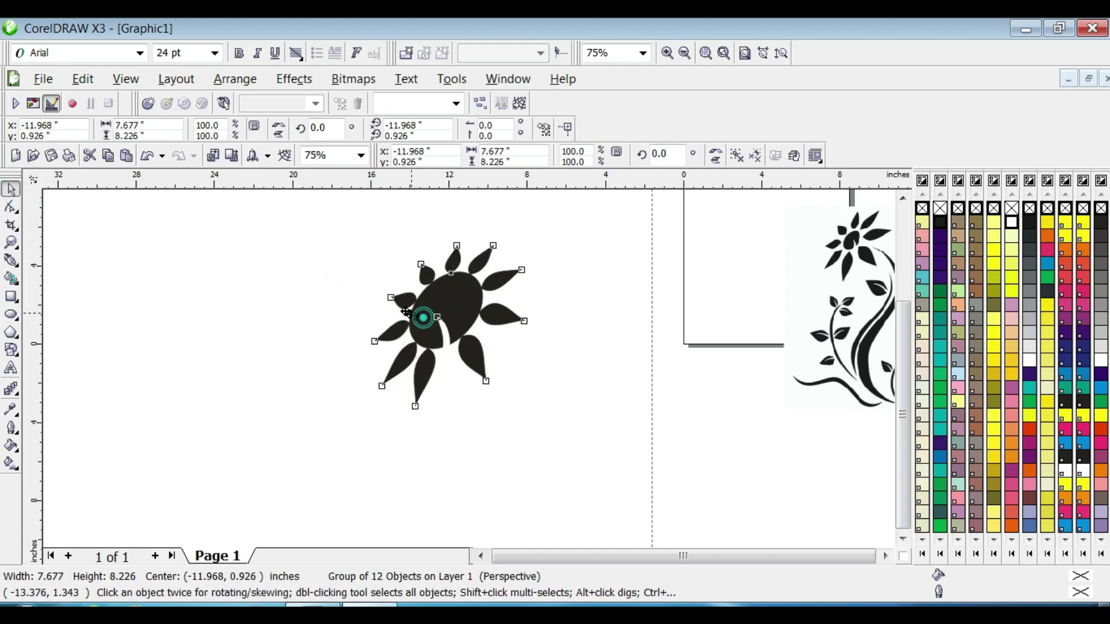
{"action": "left_click_drag", "start_coordinate": [406, 312], "coordinate": [338, 289]}
{"action": "left_click_drag", "start_coordinate": [404, 303], "coordinate": [415, 298]}
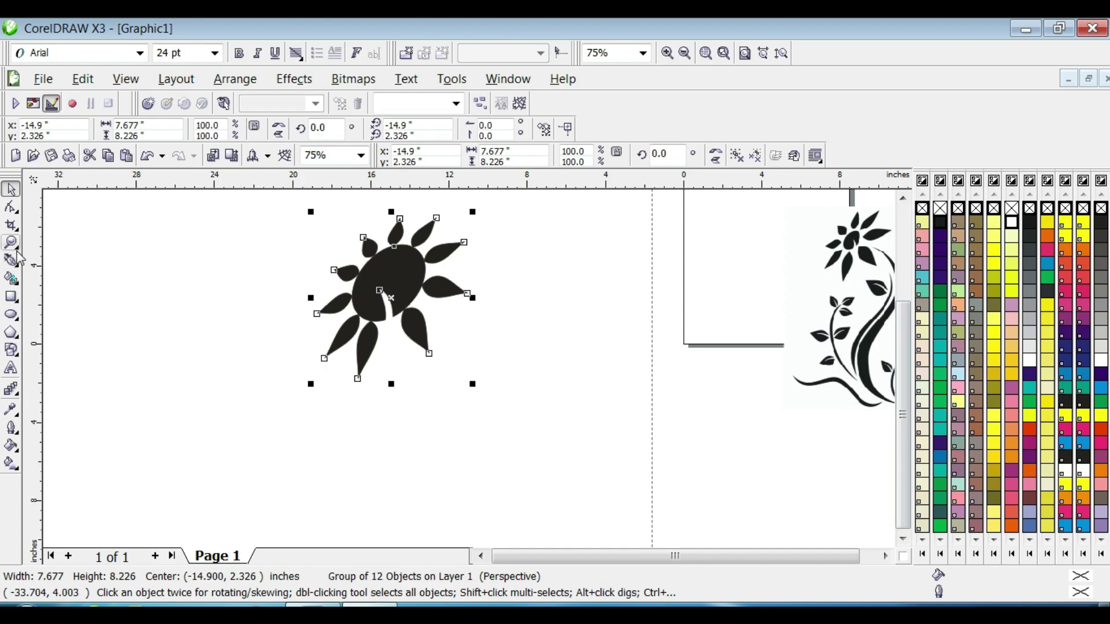
{"action": "key", "text": "Escape"}
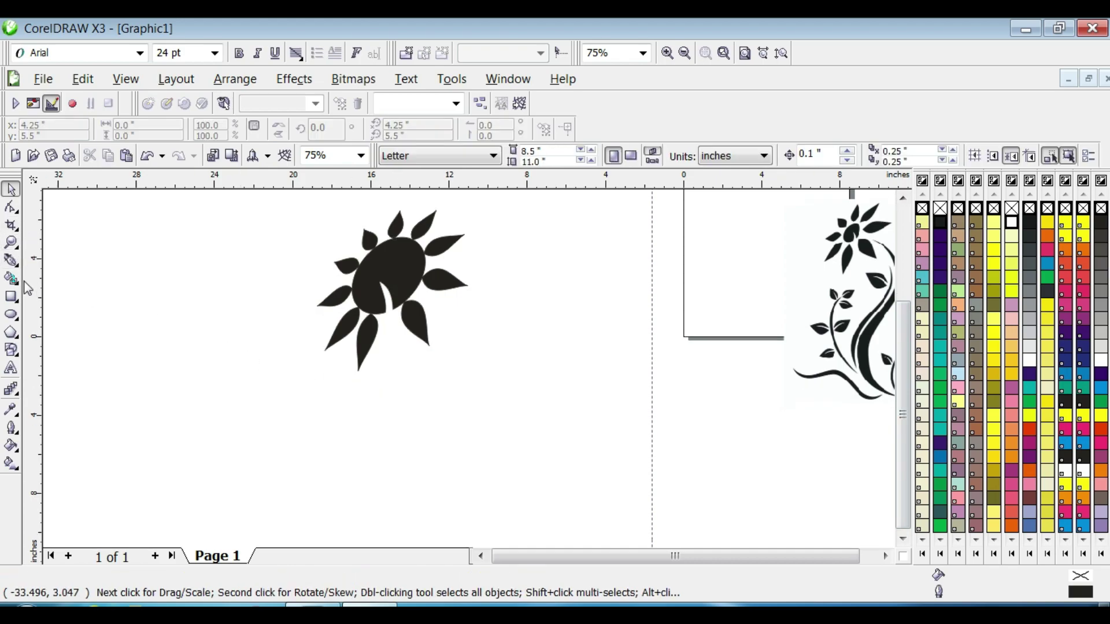
Draw a closed two-node Bezier line about 0.39 by 10.69 inches, running down from the notch of the flower's centre
{"action": "left_click", "coordinate": [19, 267]}
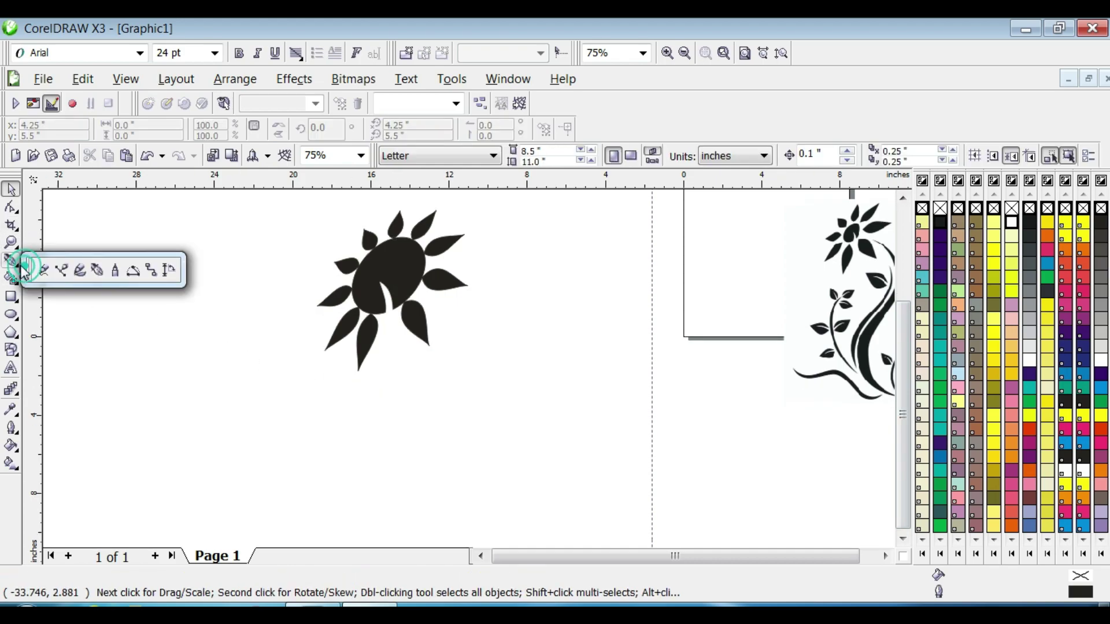
{"action": "left_click", "coordinate": [64, 270]}
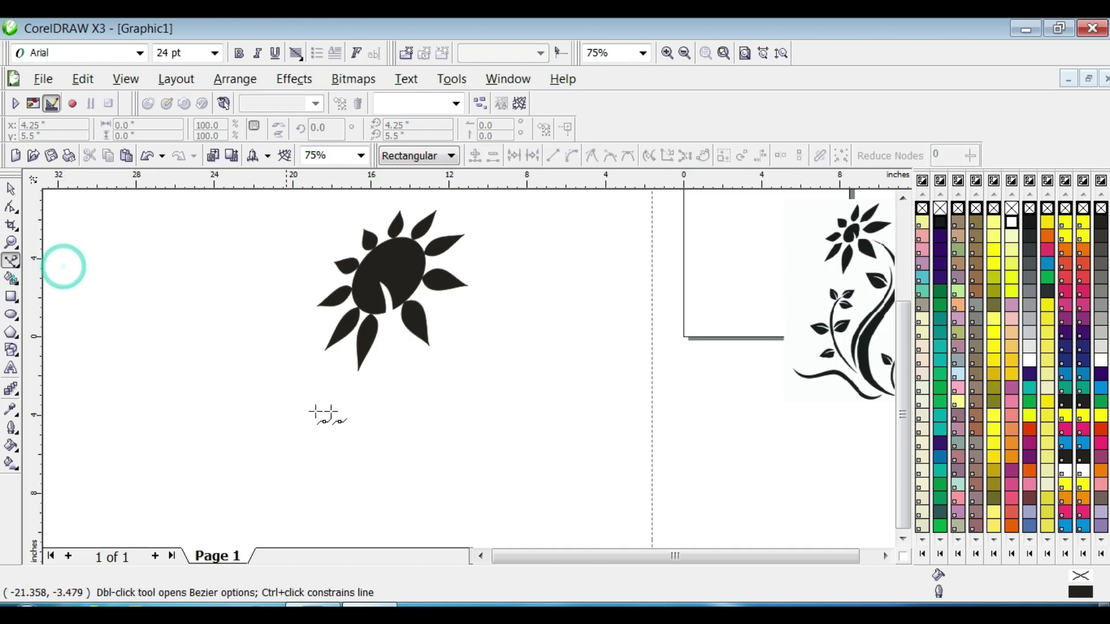
{"action": "left_click", "coordinate": [389, 320]}
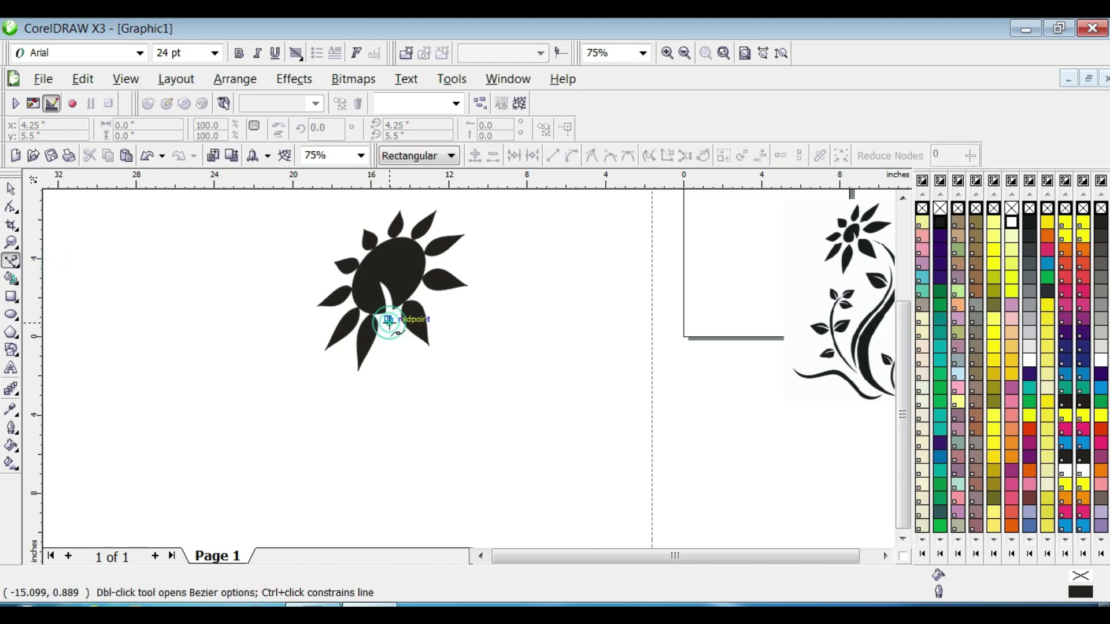
{"action": "left_click", "coordinate": [396, 527]}
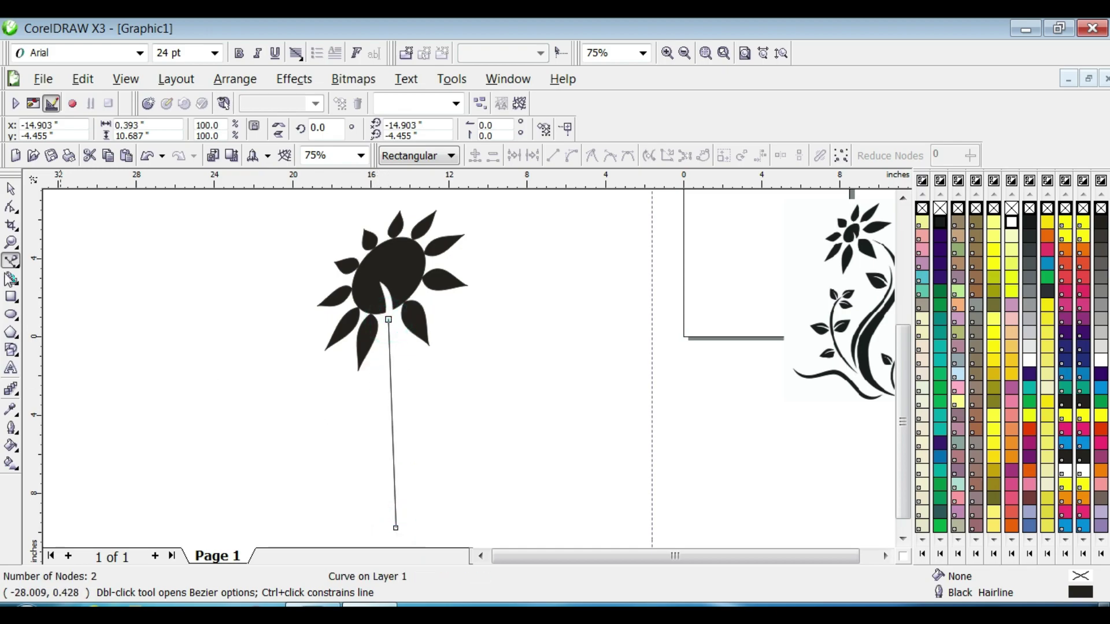
Convert one side of the stem line to a curve and bend it into an S, bulging right above and left below
{"action": "left_click", "coordinate": [10, 189]}
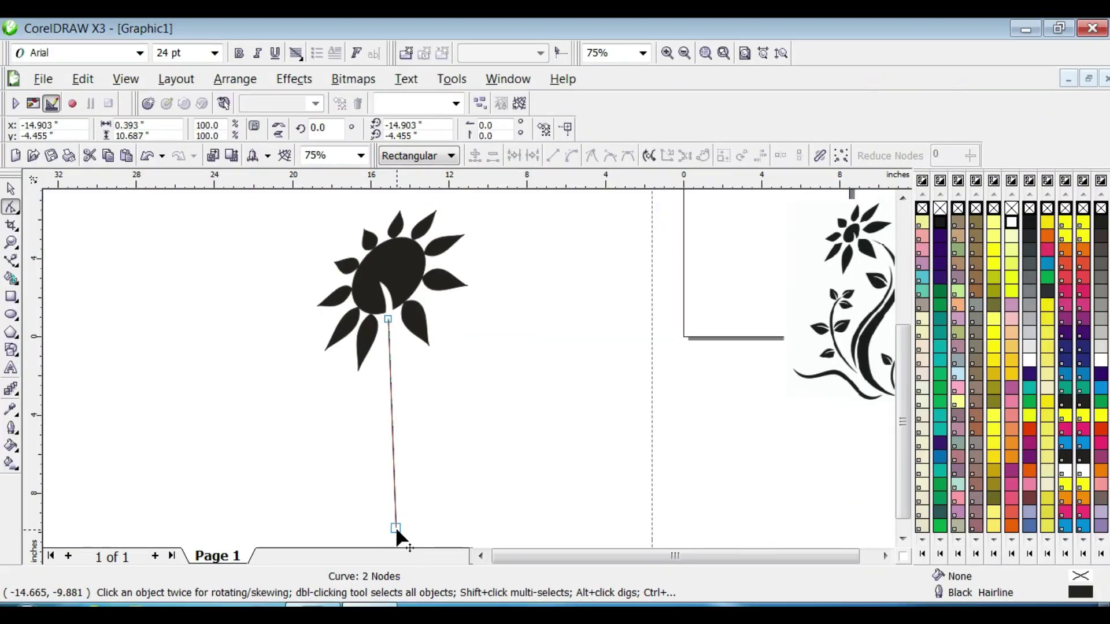
{"action": "left_click", "coordinate": [394, 524]}
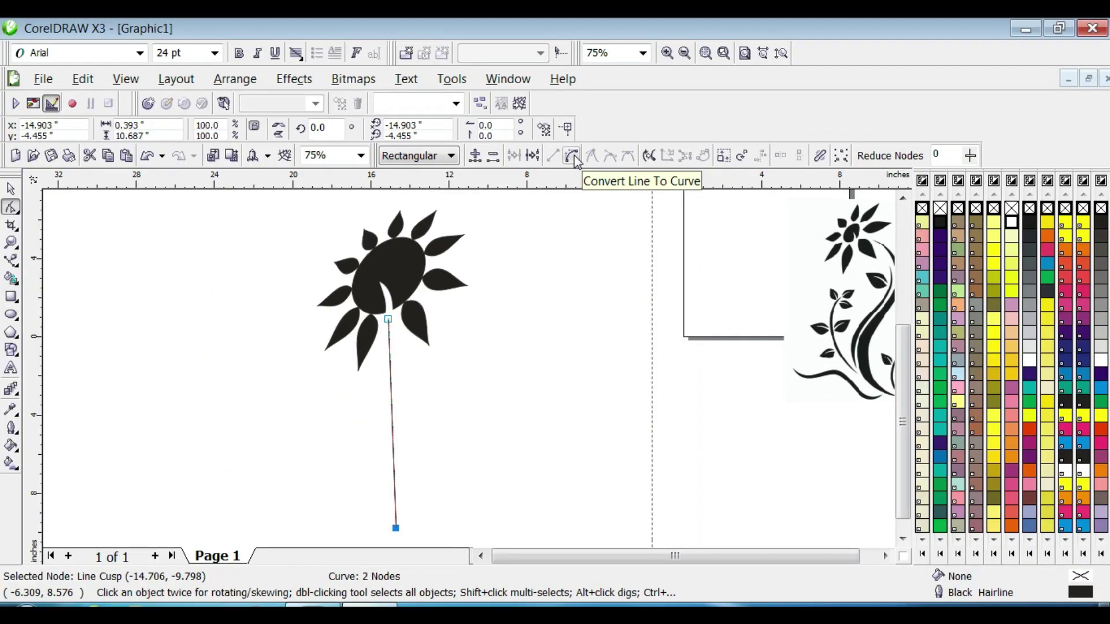
{"action": "left_click", "coordinate": [572, 156]}
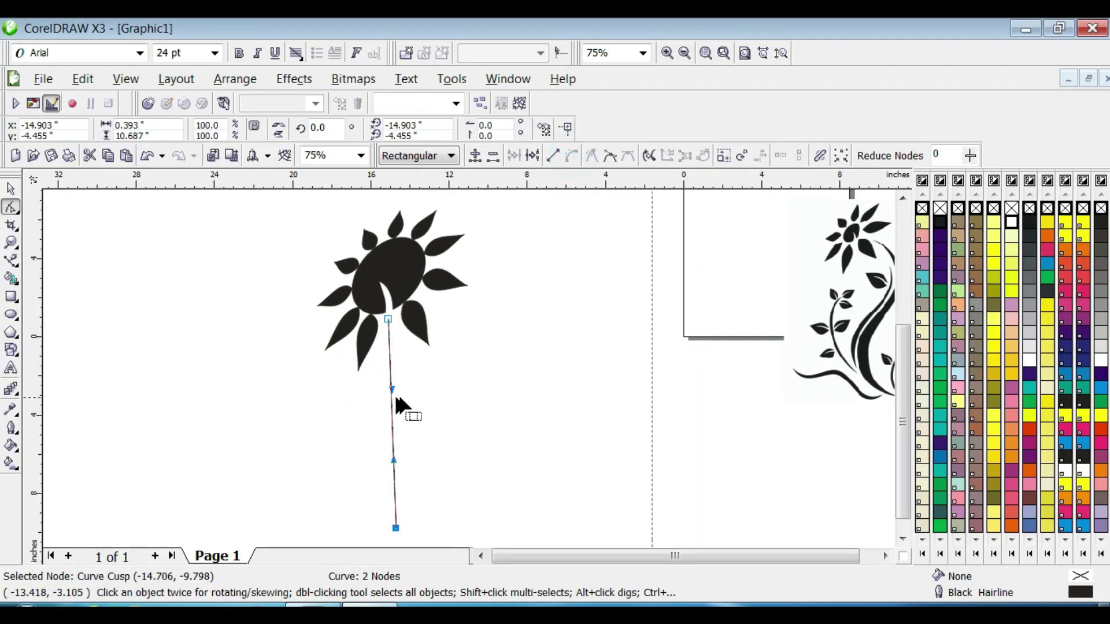
{"action": "left_click_drag", "start_coordinate": [390, 389], "coordinate": [448, 383]}
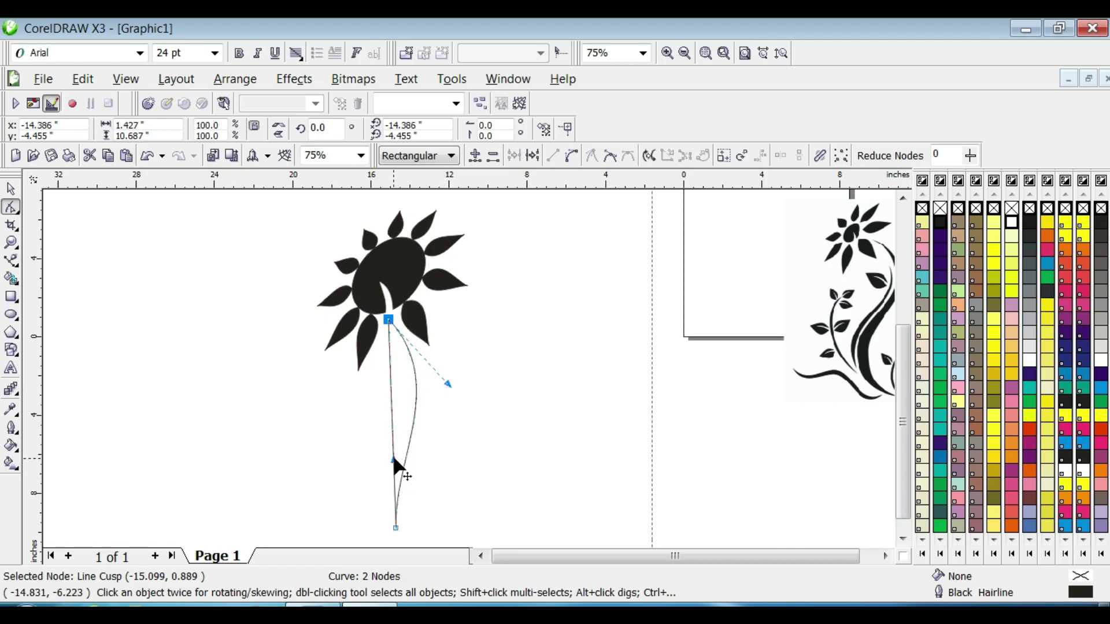
{"action": "left_click_drag", "start_coordinate": [393, 459], "coordinate": [330, 456]}
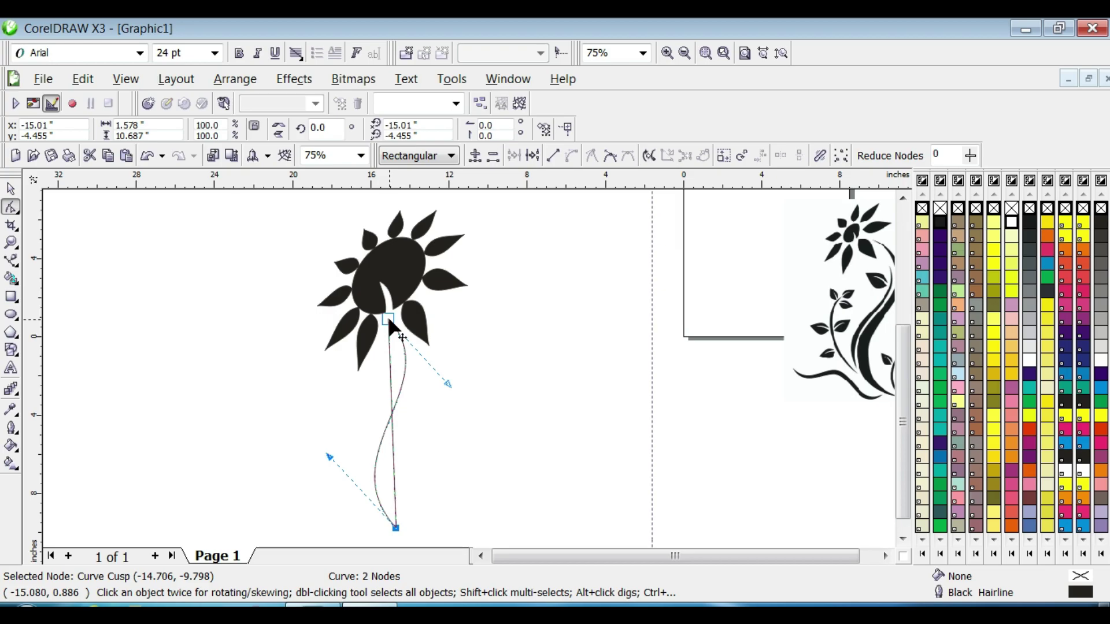
Convert the stem's remaining straight side to a curve and bend it into a matching S that gives the stem its thickness
{"action": "left_click", "coordinate": [387, 319]}
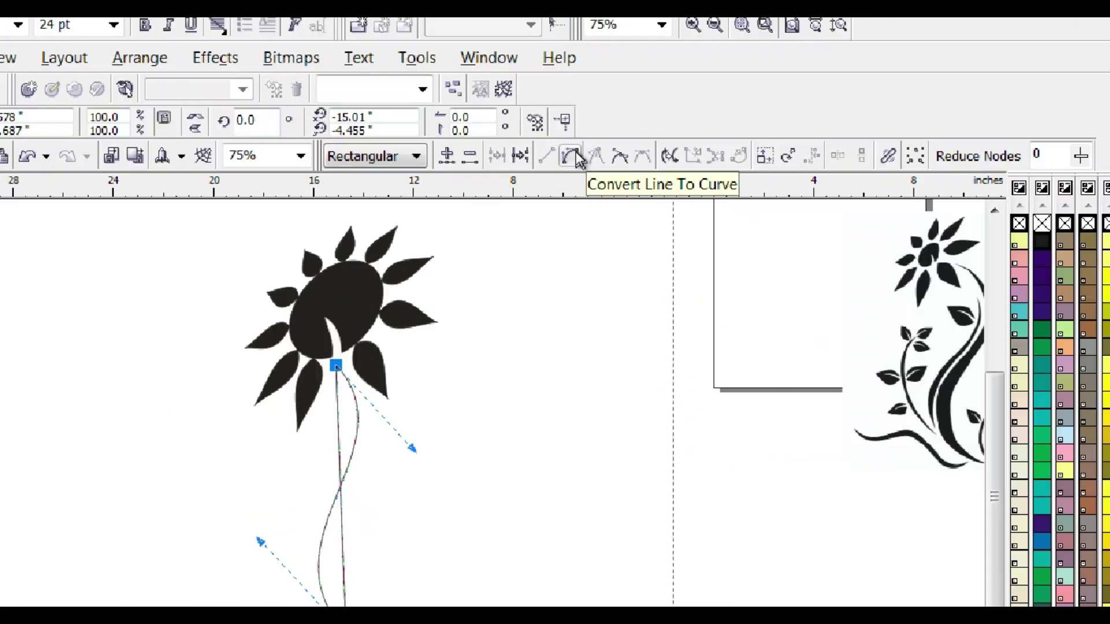
{"action": "left_click", "coordinate": [574, 156]}
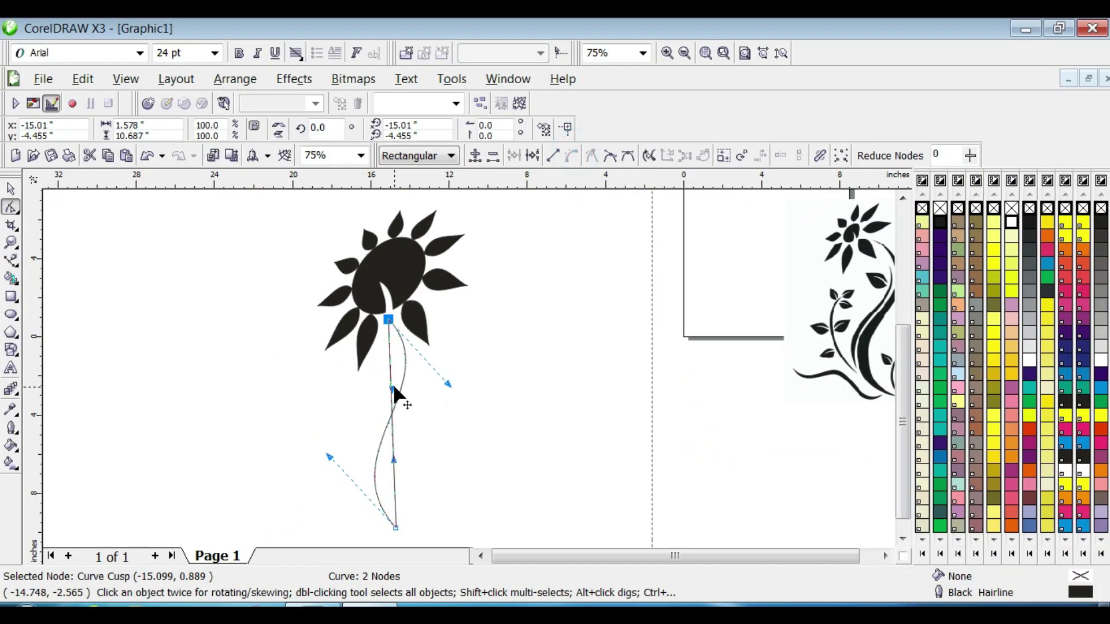
{"action": "left_click_drag", "start_coordinate": [393, 388], "coordinate": [404, 370]}
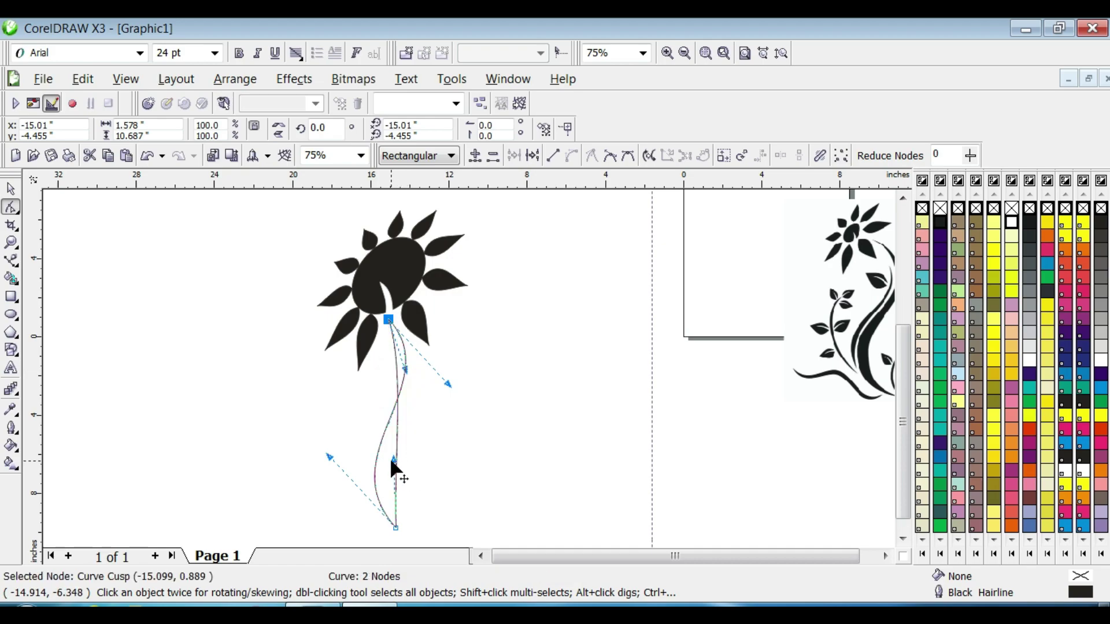
{"action": "left_click_drag", "start_coordinate": [395, 461], "coordinate": [315, 500]}
{"action": "left_click_drag", "start_coordinate": [404, 370], "coordinate": [381, 400]}
Fill the stem black and enlarge it to about 3.70 by 11.34 inches below the flower's notch
{"action": "key", "text": "space"}
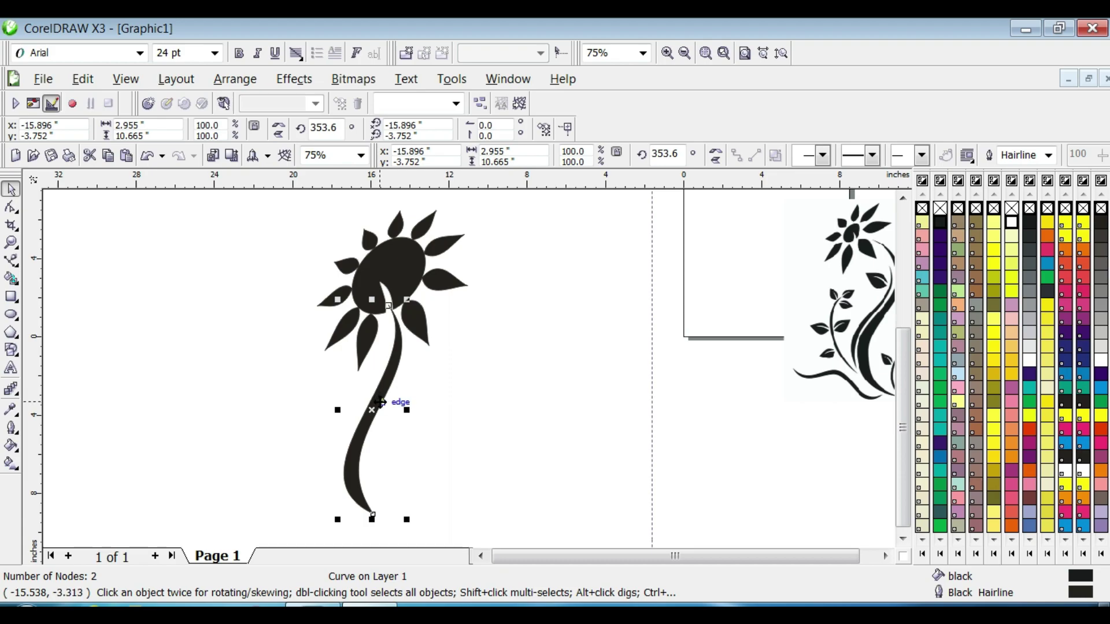
{"action": "key", "text": "ctrl+z"}
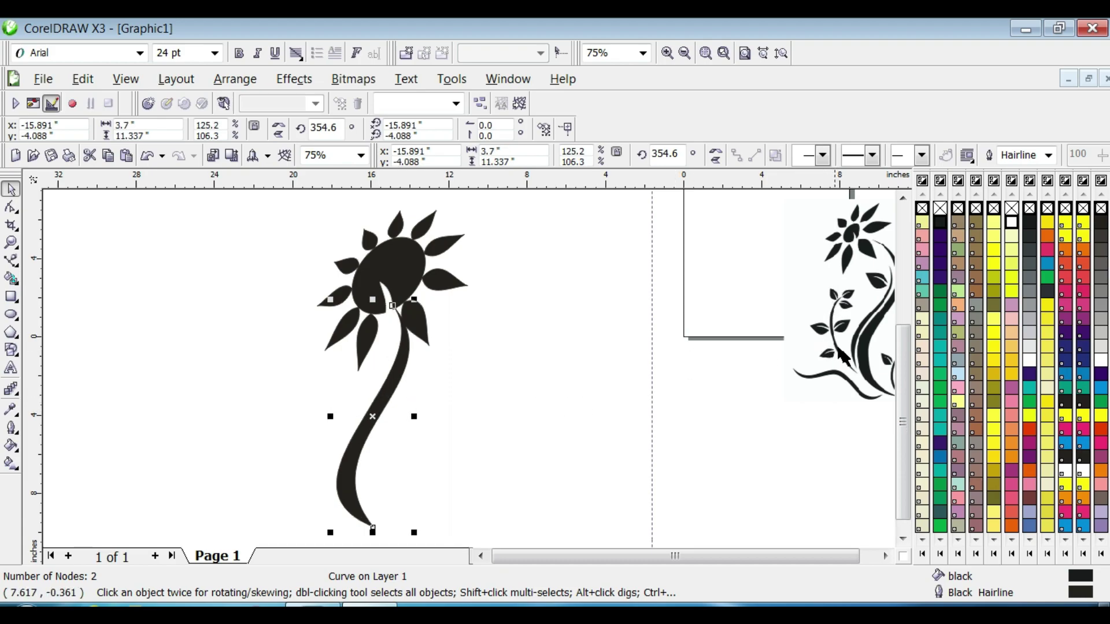
Draw a closed two-node Bezier line about 3.12 by 7.03 inches, slanting down toward the stem from its left
{"action": "left_click", "coordinate": [11, 261]}
{"action": "left_click", "coordinate": [98, 270]}
{"action": "left_click", "coordinate": [11, 260]}
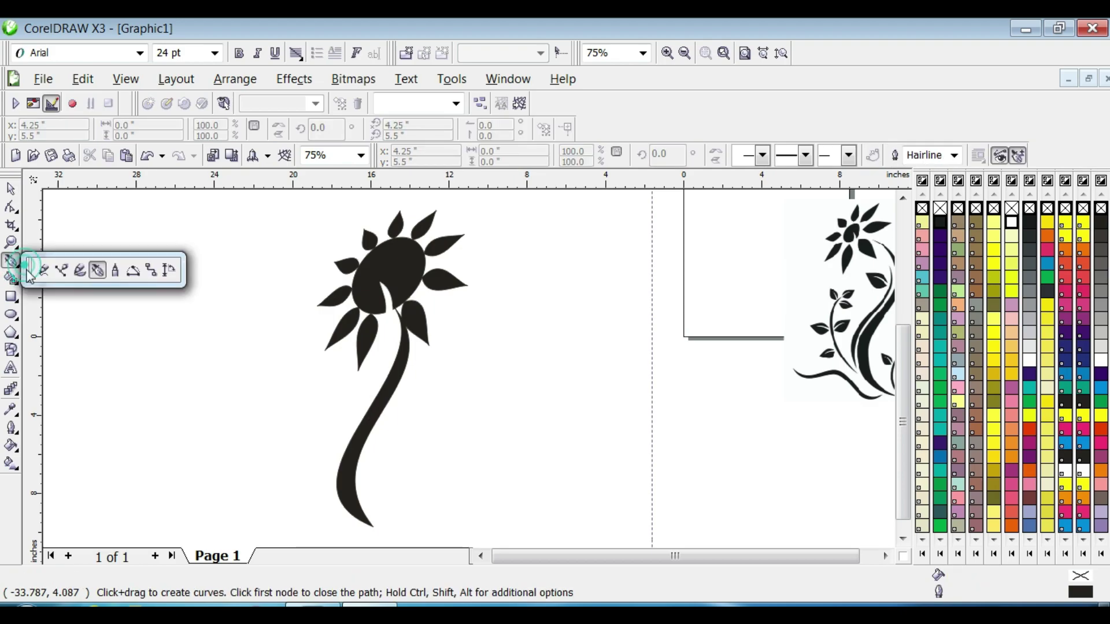
{"action": "left_click", "coordinate": [62, 270]}
{"action": "left_click", "coordinate": [217, 350]}
{"action": "left_click", "coordinate": [278, 487]}
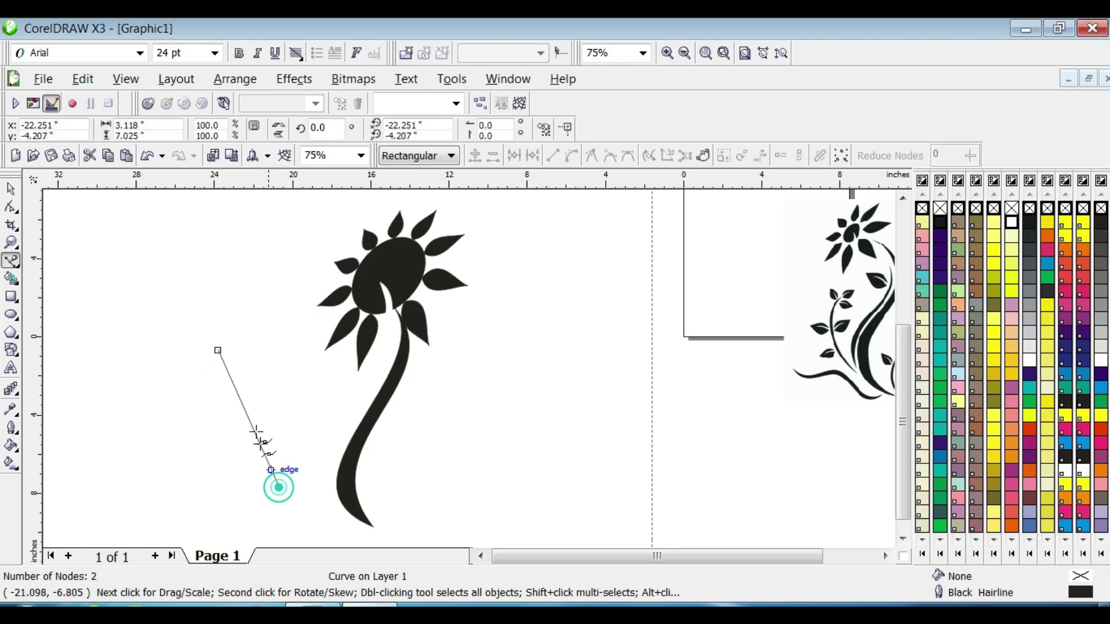
{"action": "left_click", "coordinate": [218, 350]}
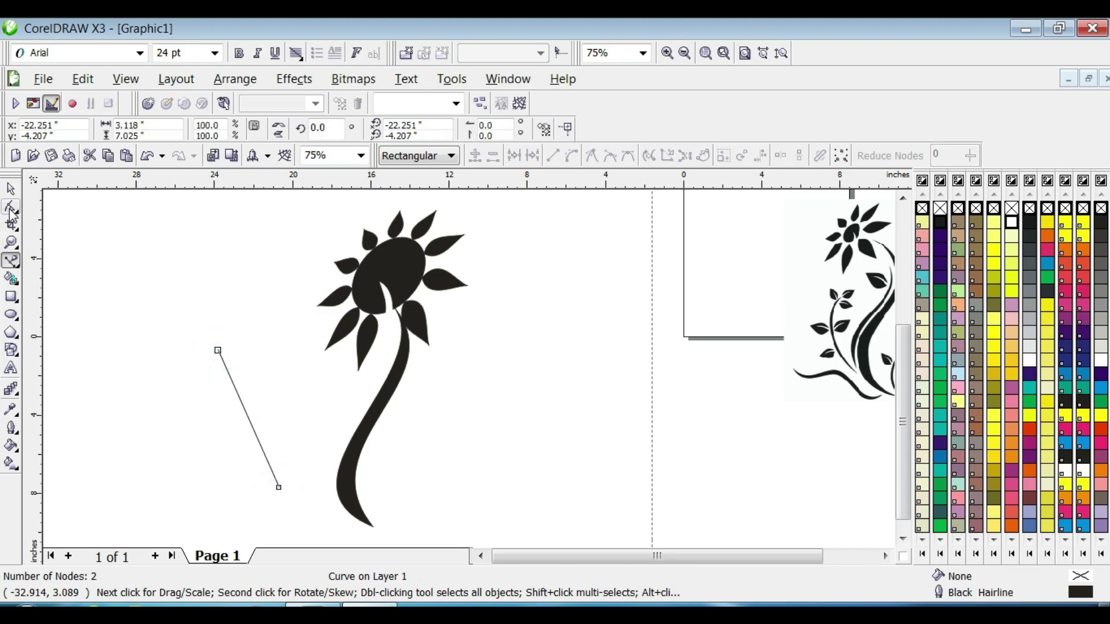
Convert one side of the slanted line to a curve and bow it outward to the lower left
{"action": "left_click", "coordinate": [11, 207]}
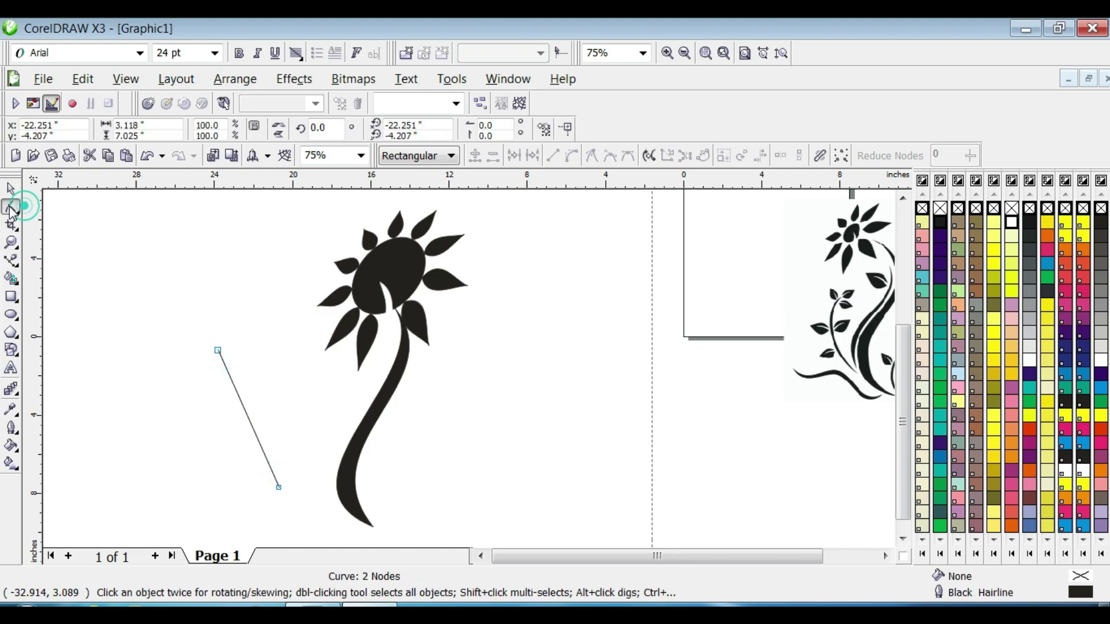
{"action": "left_click", "coordinate": [217, 350]}
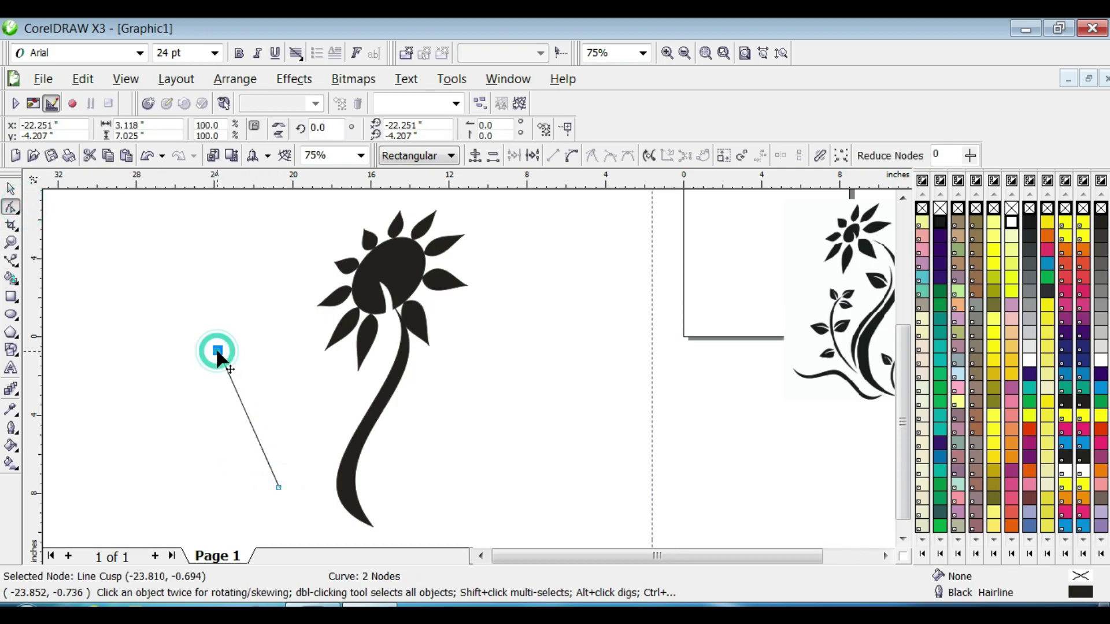
{"action": "left_click", "coordinate": [571, 155]}
{"action": "left_click_drag", "start_coordinate": [236, 392], "coordinate": [244, 449]}
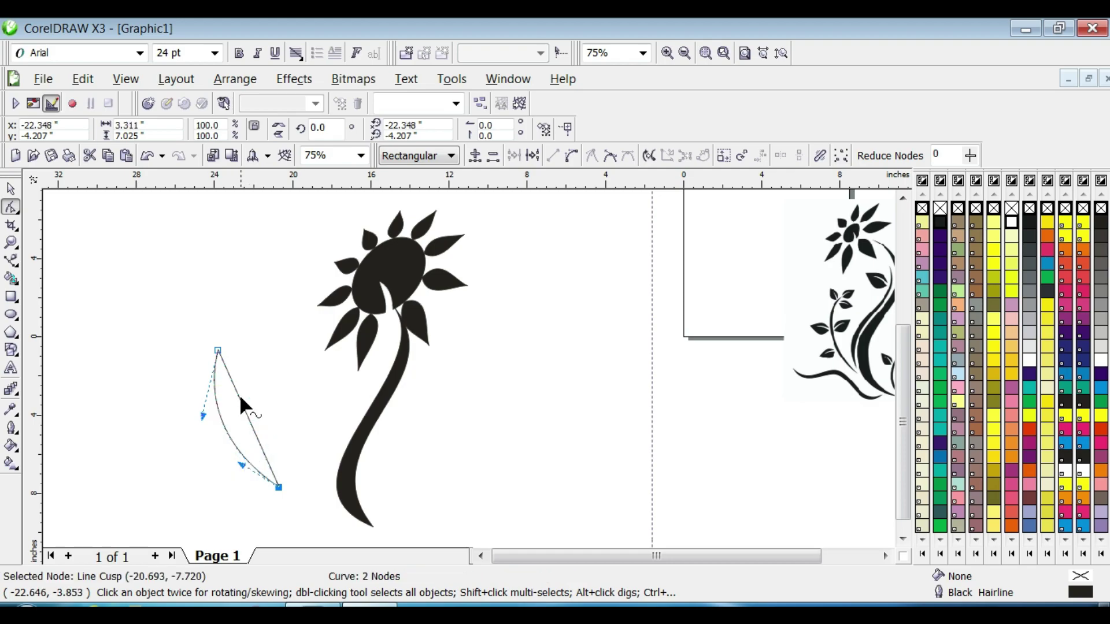
Convert the branch's other side to a curve and bend it nearly parallel to the first, leaving a thin tapered shape
{"action": "left_click", "coordinate": [217, 350]}
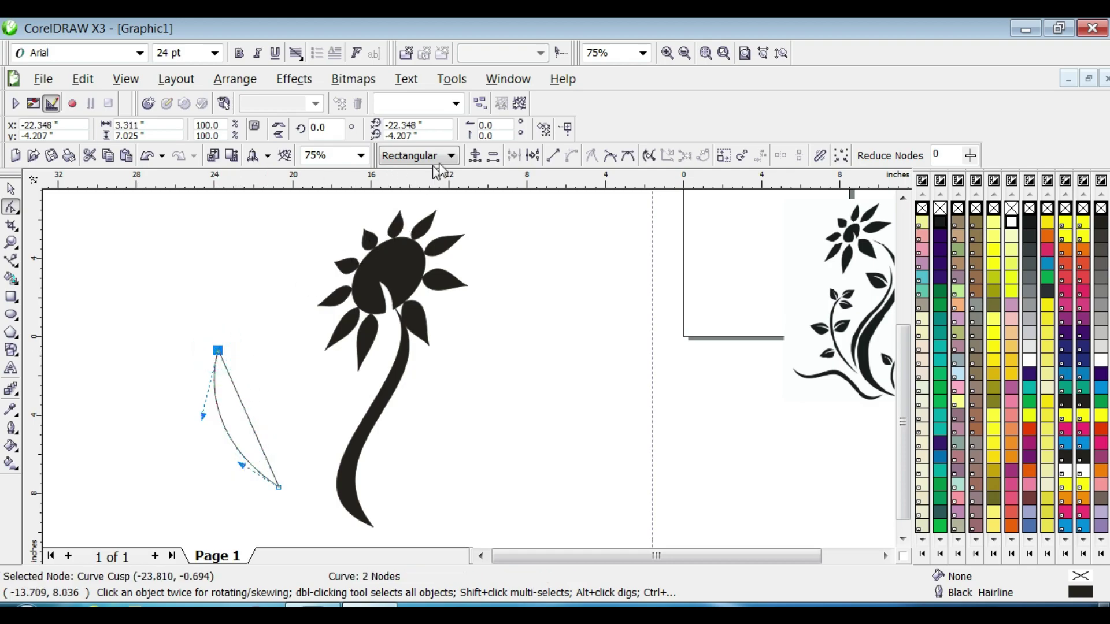
{"action": "left_click", "coordinate": [278, 487]}
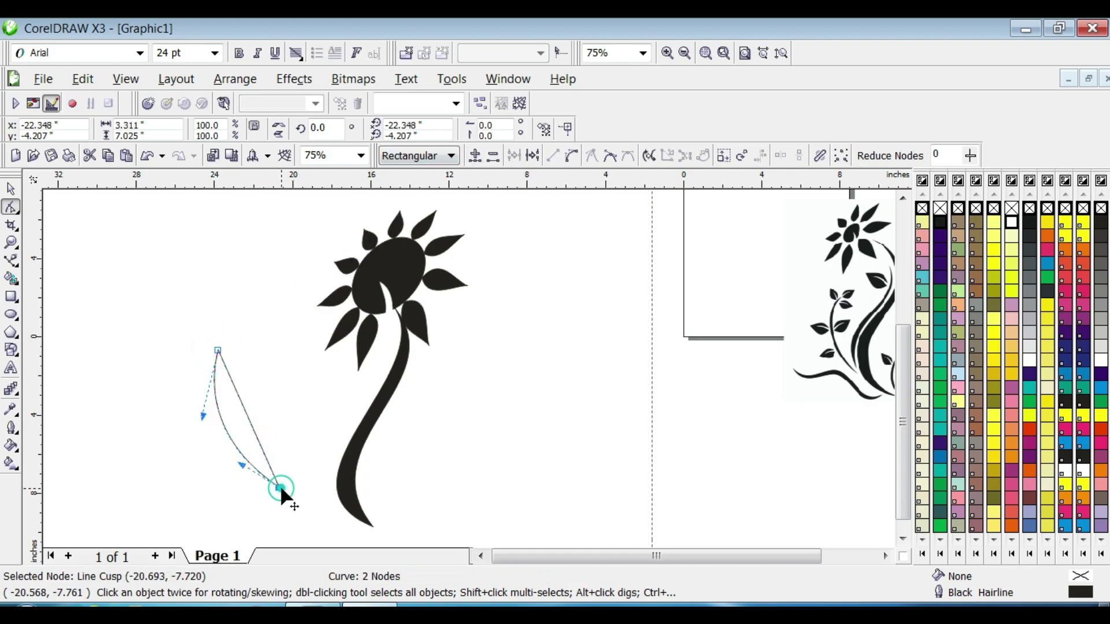
{"action": "left_click", "coordinate": [572, 156]}
{"action": "left_click_drag", "start_coordinate": [240, 397], "coordinate": [221, 404]}
{"action": "mouse_move", "coordinate": [260, 444]}
{"action": "left_mouse_down"}
{"action": "mouse_move", "coordinate": [246, 456]}
{"action": "mouse_move", "coordinate": [241, 447]}
{"action": "left_mouse_up"}
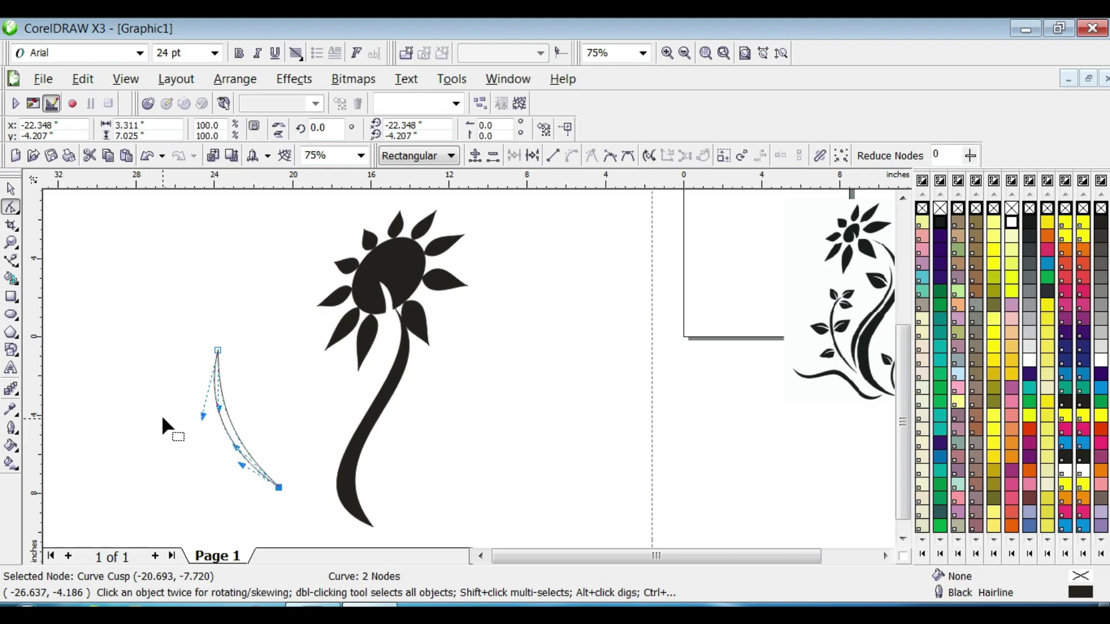
{"action": "left_click_drag", "start_coordinate": [217, 398], "coordinate": [209, 428]}
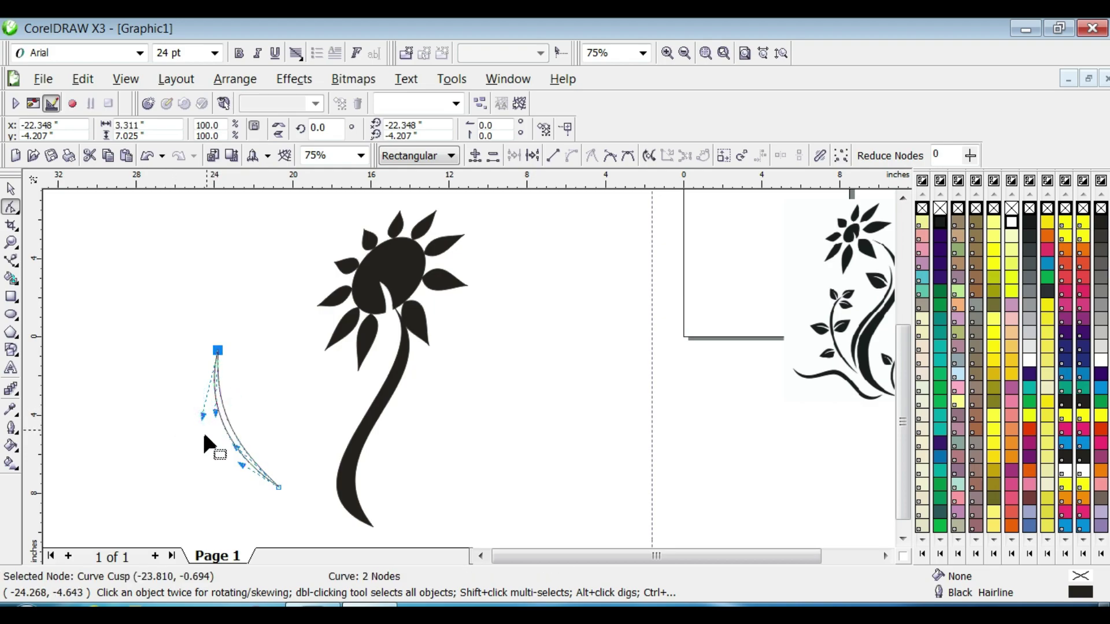
Fill the thin branch black and attach it to the left side of the lower stem, reduced to 60.8% of its size
{"action": "left_click", "coordinate": [941, 225]}
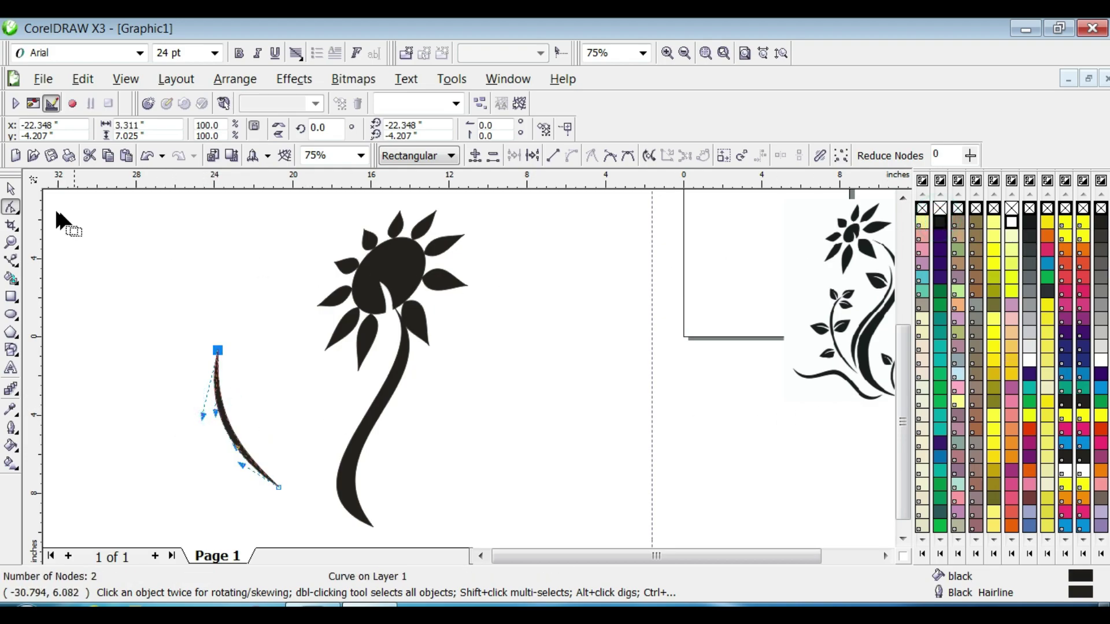
{"action": "left_click", "coordinate": [11, 192]}
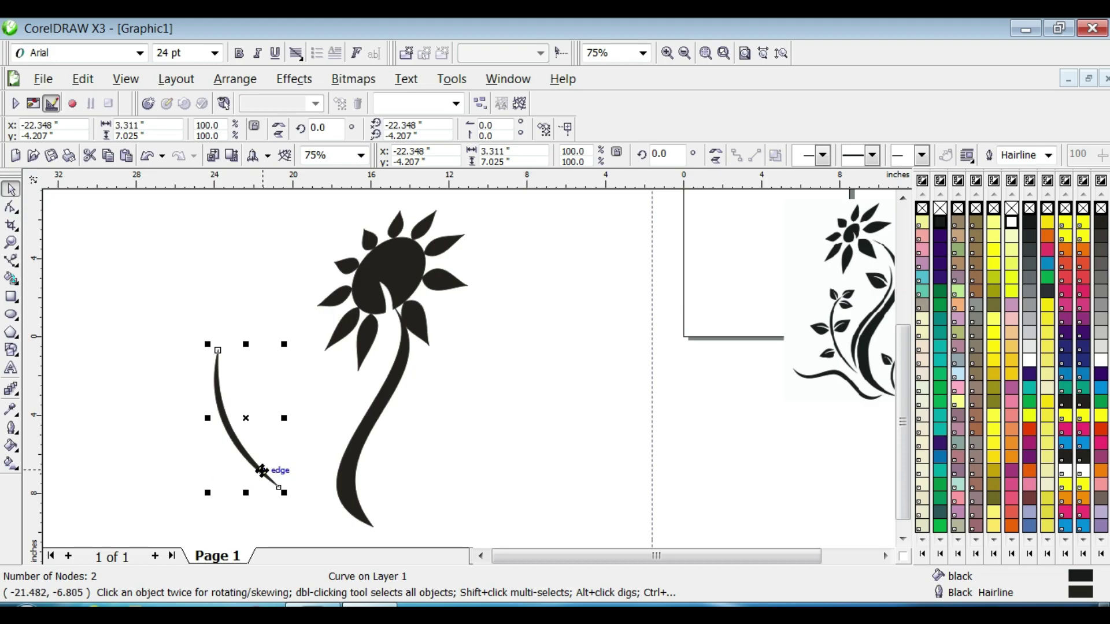
{"action": "left_click_drag", "start_coordinate": [262, 471], "coordinate": [324, 457]}
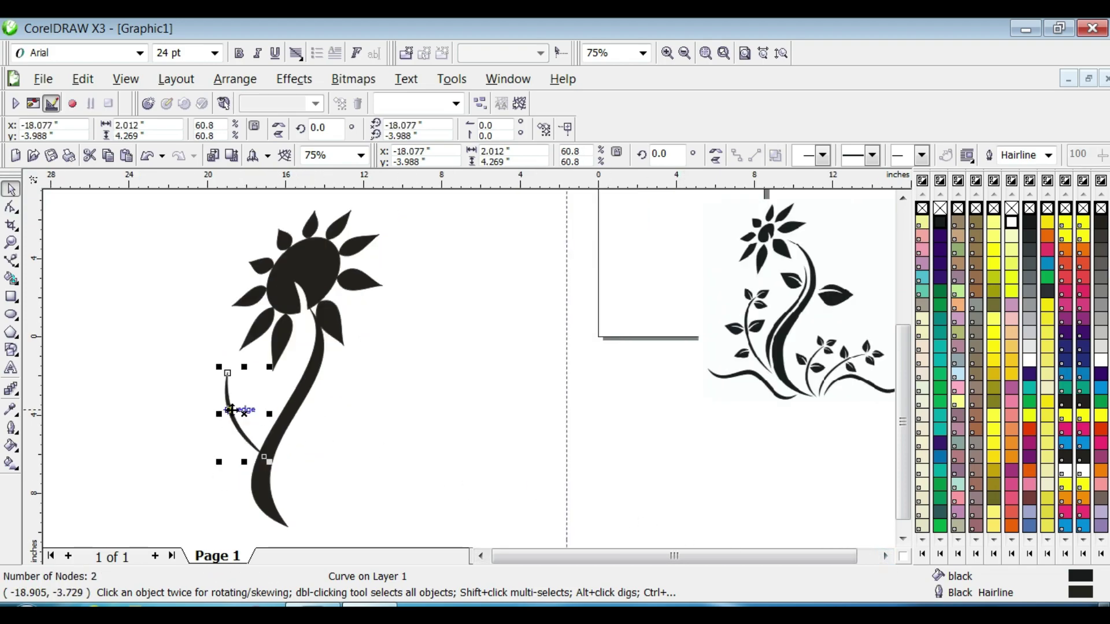
Place a slimmer copy of the stem to the left of the main stem and arrange copies of the thin branch on both sides
{"action": "mouse_move", "coordinate": [237, 407]}
{"action": "left_mouse_down"}
{"action": "mouse_move", "coordinate": [395, 447]}
{"action": "mouse_move", "coordinate": [364, 486]}
{"action": "mouse_move", "coordinate": [277, 501]}
{"action": "mouse_move", "coordinate": [280, 448]}
{"action": "mouse_move", "coordinate": [330, 440]}
{"action": "mouse_move", "coordinate": [299, 388]}
{"action": "mouse_move", "coordinate": [231, 399]}
{"action": "mouse_move", "coordinate": [216, 413]}
{"action": "left_mouse_up"}
{"action": "left_click", "coordinate": [299, 388]}
{"action": "left_click_drag", "start_coordinate": [200, 298], "coordinate": [200, 377]}
{"action": "left_click_drag", "start_coordinate": [240, 456], "coordinate": [248, 431]}
{"action": "left_click_drag", "start_coordinate": [419, 441], "coordinate": [393, 448]}
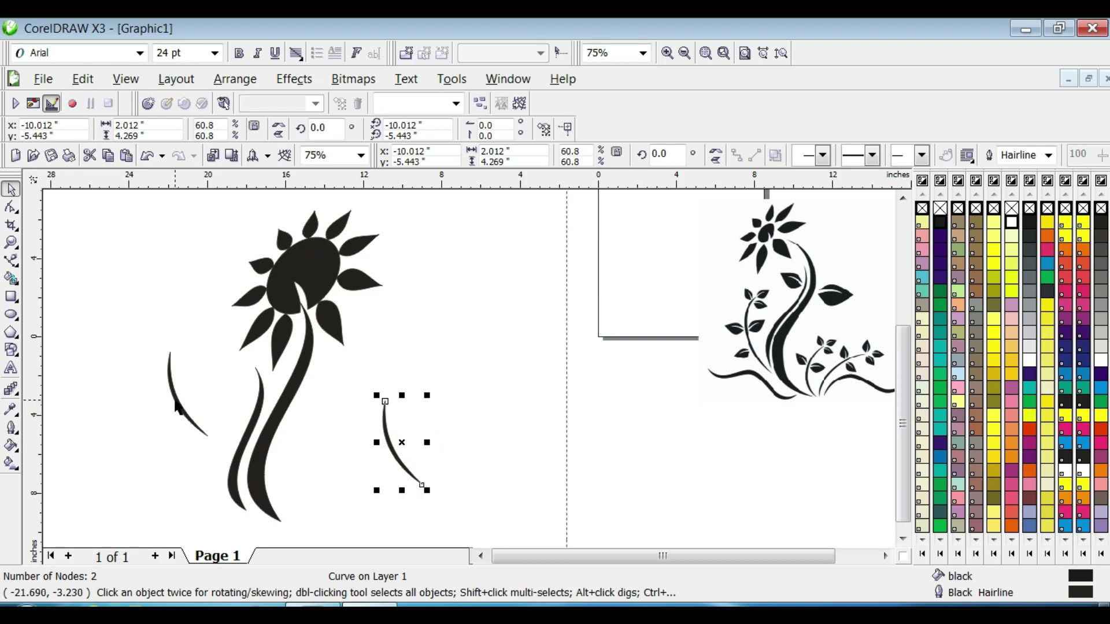
{"action": "left_click_drag", "start_coordinate": [176, 406], "coordinate": [203, 464]}
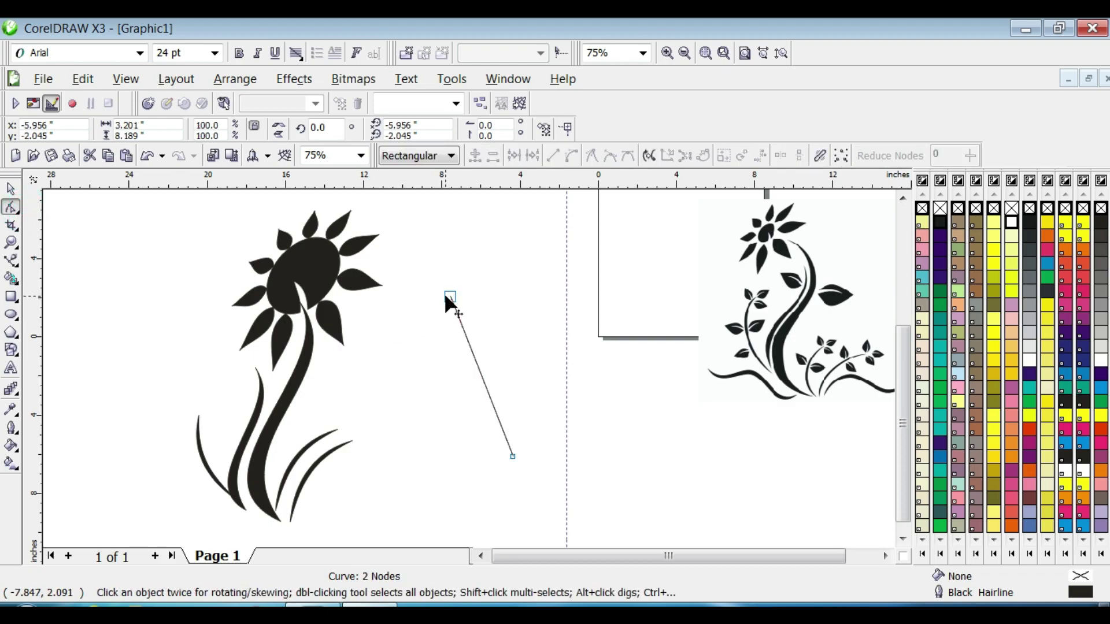
Convert the two-node line right of the flower to curves and bend its sides into a thin S-shaped branch
{"action": "left_click", "coordinate": [449, 296]}
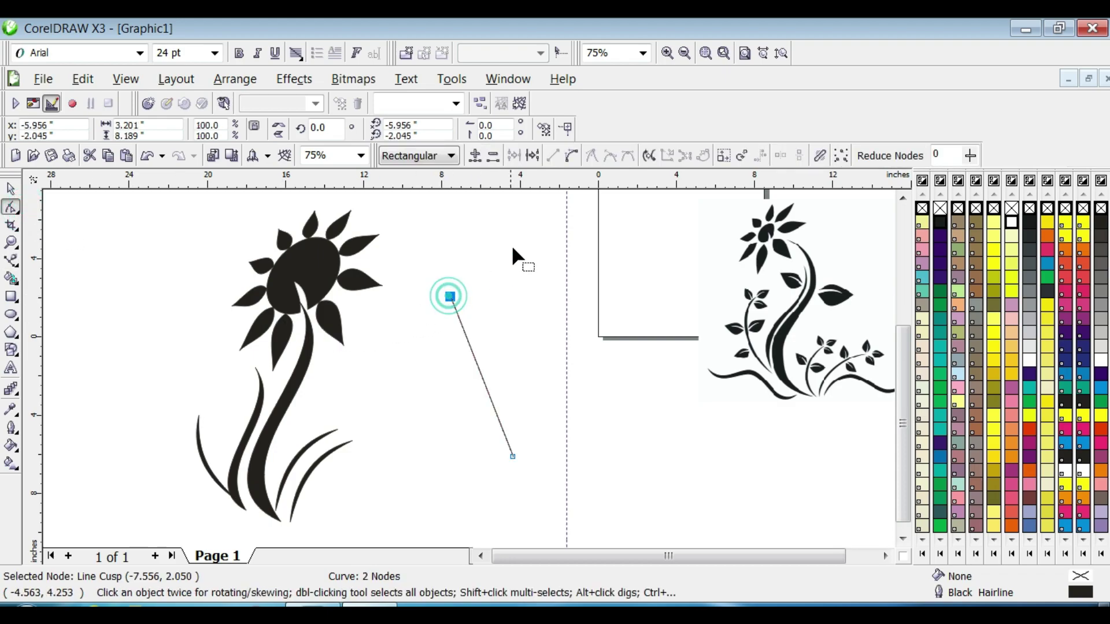
{"action": "left_click", "coordinate": [470, 353]}
{"action": "left_click_drag", "start_coordinate": [472, 346], "coordinate": [383, 363]}
{"action": "mouse_move", "coordinate": [487, 397]}
{"action": "left_mouse_down"}
{"action": "mouse_move", "coordinate": [516, 359]}
{"action": "mouse_move", "coordinate": [499, 397]}
{"action": "left_mouse_up"}
Reduce the S-shaped branch to 47.5%, fill it black, and attach it rotated to the right side of the main stem's middle
{"action": "left_click_drag", "start_coordinate": [529, 451], "coordinate": [385, 395]}
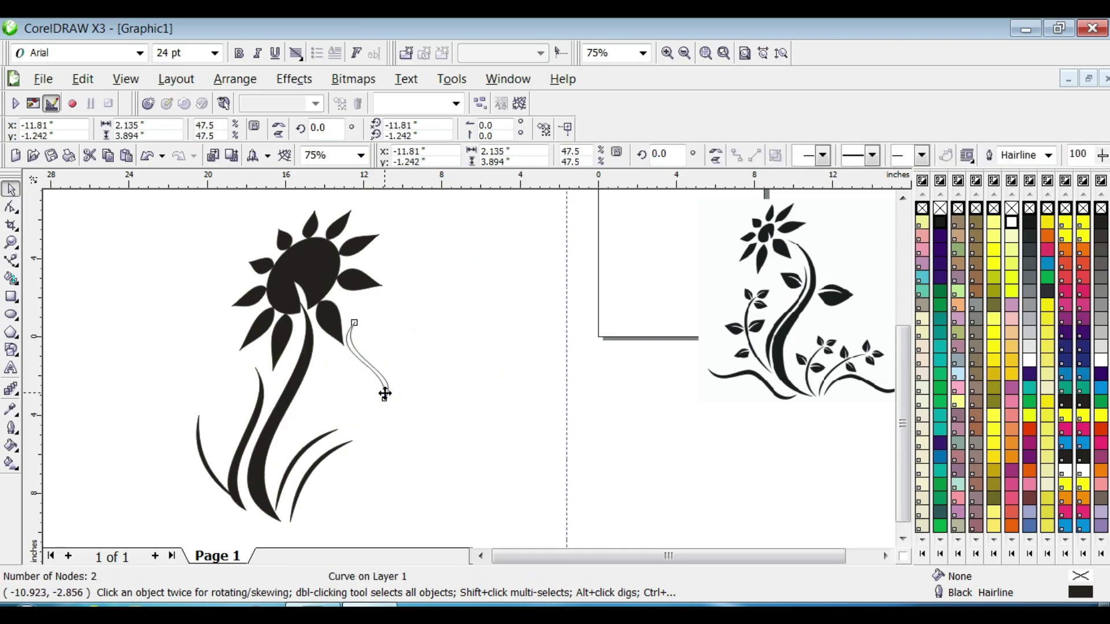
{"action": "left_click", "coordinate": [385, 394]}
{"action": "left_click_drag", "start_coordinate": [394, 317], "coordinate": [460, 399]}
{"action": "left_click", "coordinate": [461, 397]}
{"action": "left_click_drag", "start_coordinate": [379, 345], "coordinate": [330, 380]}
{"action": "left_click", "coordinate": [392, 432]}
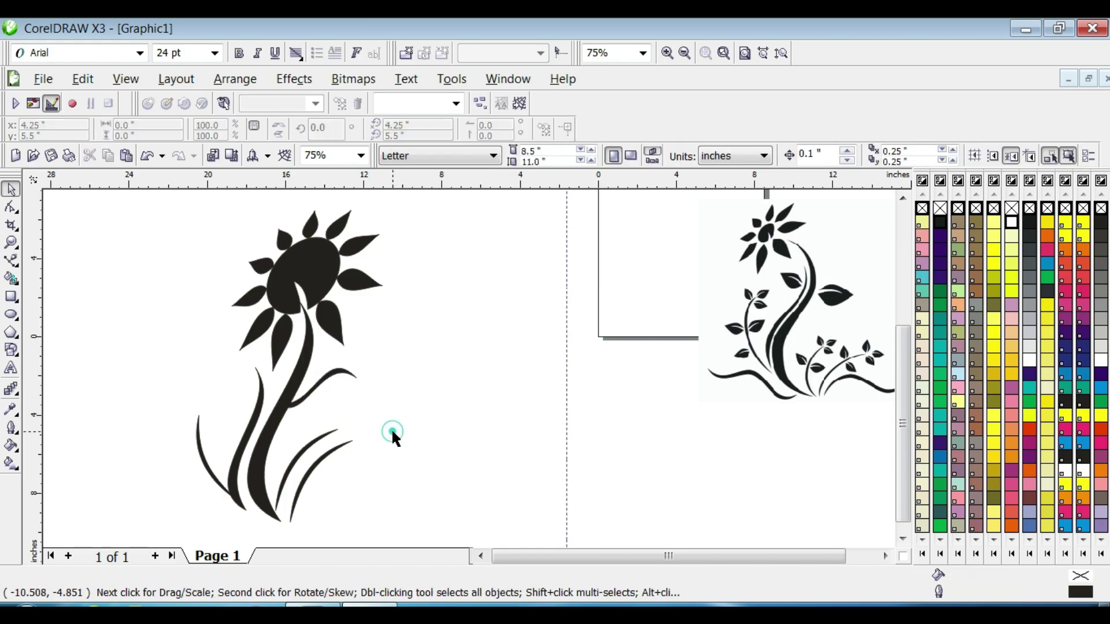
Ungroup all parts of the flower head and place a copy of its right-hand petal on the empty area beside the flower
{"action": "left_click_drag", "start_coordinate": [177, 201], "coordinate": [406, 372]}
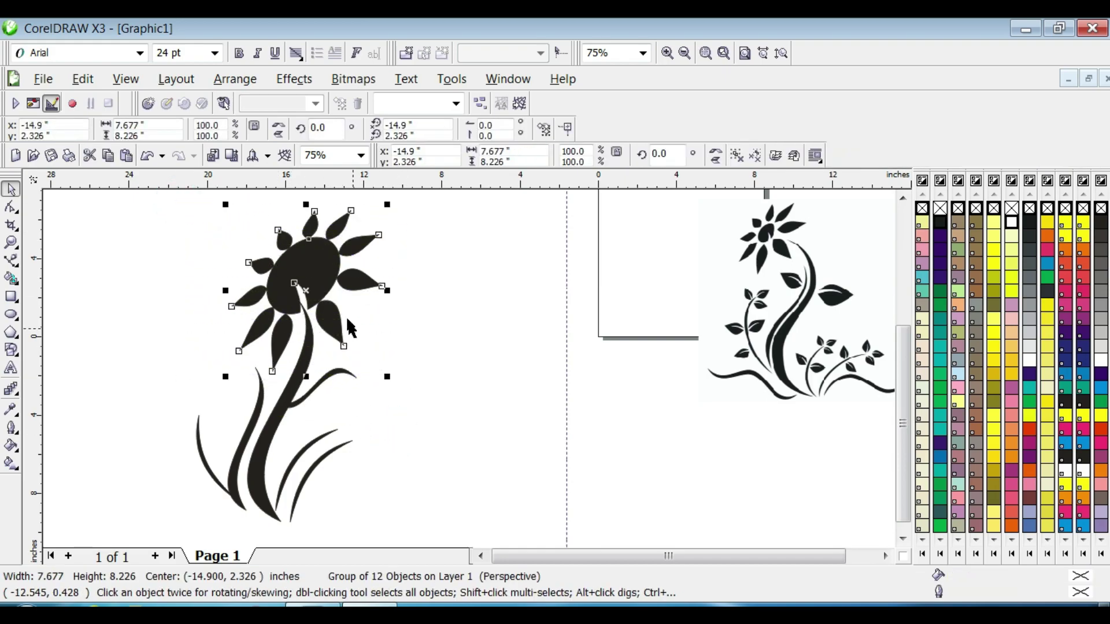
{"action": "right_click", "coordinate": [298, 268]}
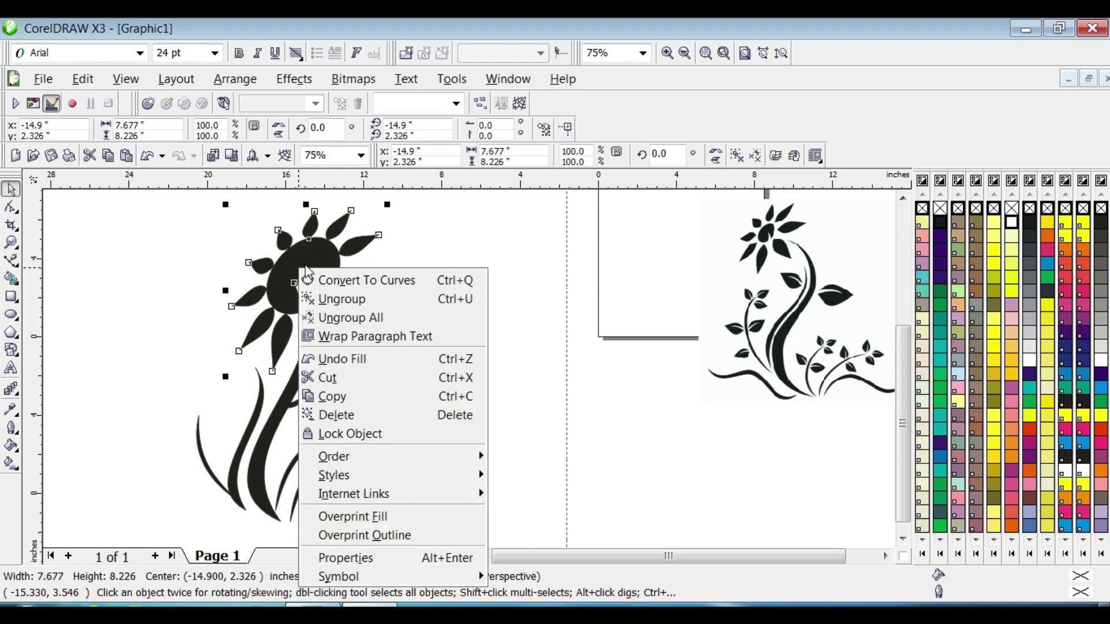
{"action": "left_click", "coordinate": [340, 320]}
{"action": "left_click", "coordinate": [410, 325]}
{"action": "left_click", "coordinate": [359, 280]}
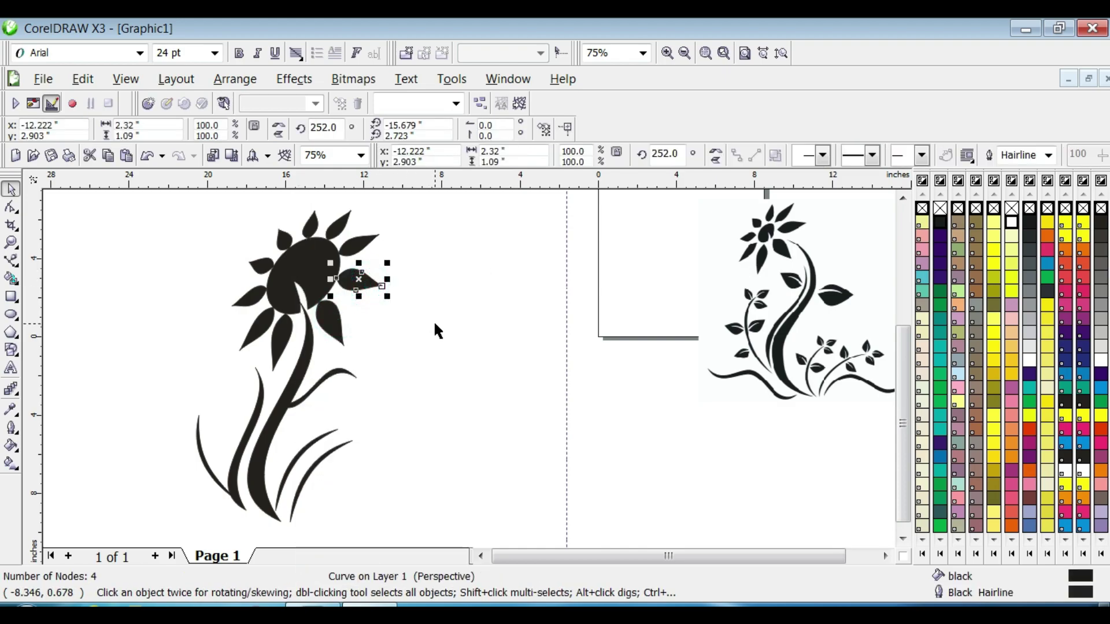
{"action": "left_click_drag", "start_coordinate": [363, 280], "coordinate": [448, 343]}
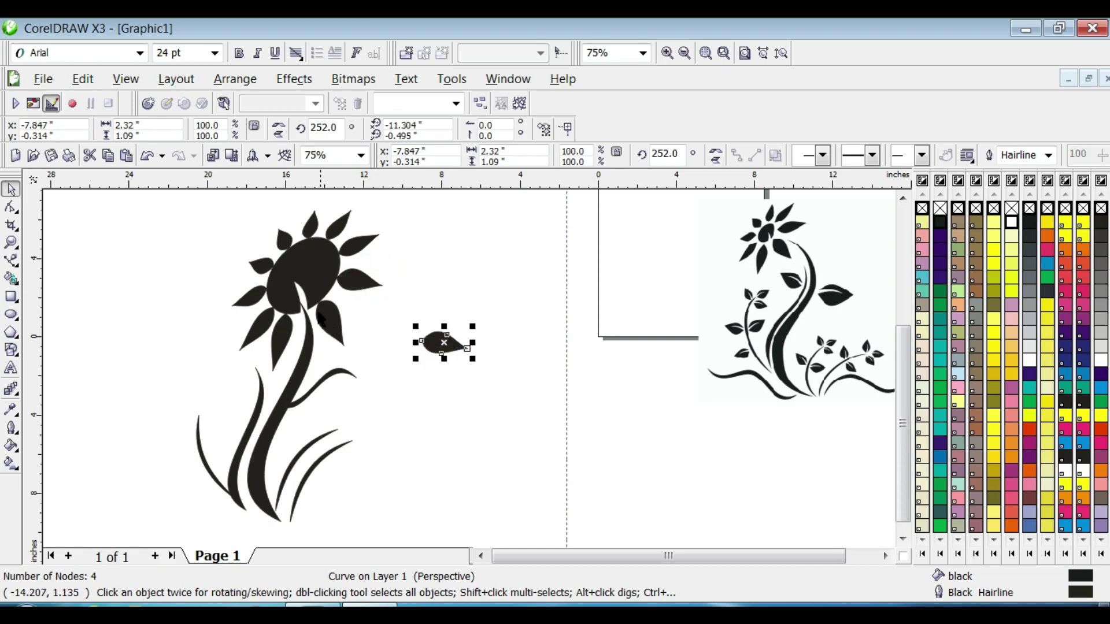
Copy the white notch shape from the flower centre, rotate it horizontal, and lay it over the blunt end of the copied petal
{"action": "left_click", "coordinate": [305, 300]}
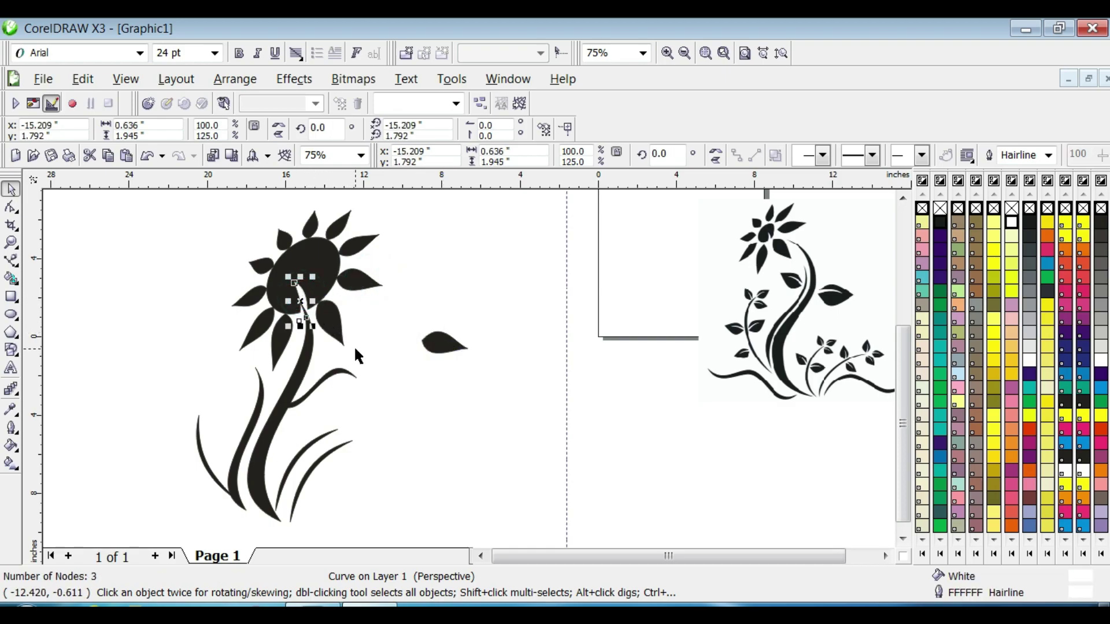
{"action": "left_click_drag", "start_coordinate": [312, 305], "coordinate": [448, 385]}
{"action": "left_click", "coordinate": [412, 398]}
{"action": "left_click", "coordinate": [435, 407]}
{"action": "left_click", "coordinate": [411, 391]}
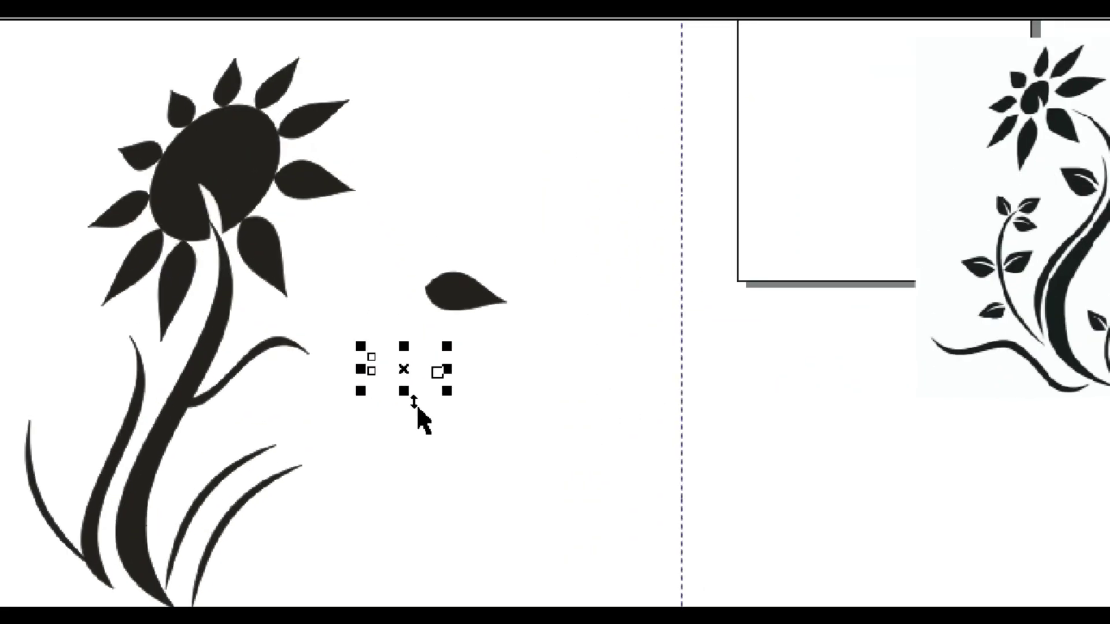
{"action": "left_click_drag", "start_coordinate": [409, 390], "coordinate": [419, 335]}
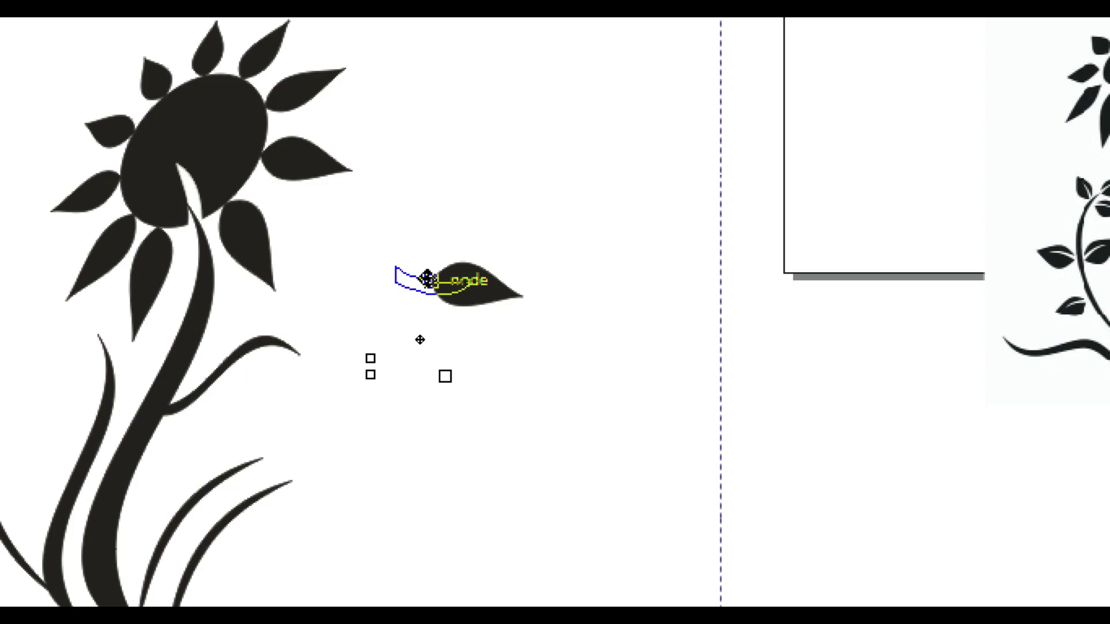
{"action": "left_click_drag", "start_coordinate": [423, 289], "coordinate": [423, 289]}
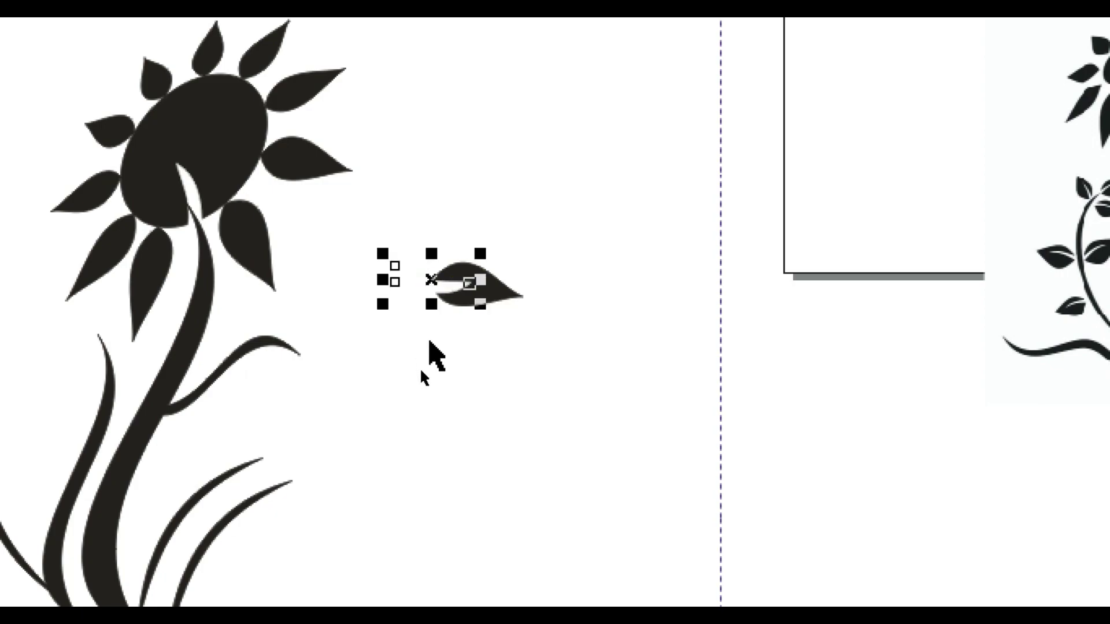
{"action": "left_click", "coordinate": [421, 369]}
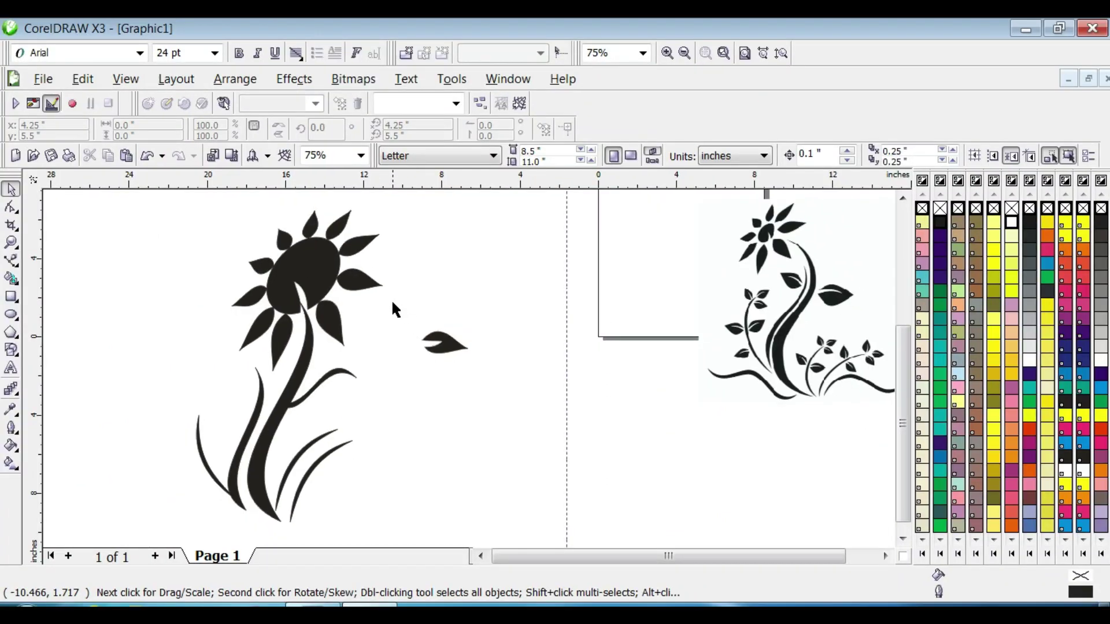
Group the copied petal and its white notch as one leaf
{"action": "left_click_drag", "start_coordinate": [372, 207], "coordinate": [435, 279]}
{"action": "left_click_drag", "start_coordinate": [421, 332], "coordinate": [499, 391]}
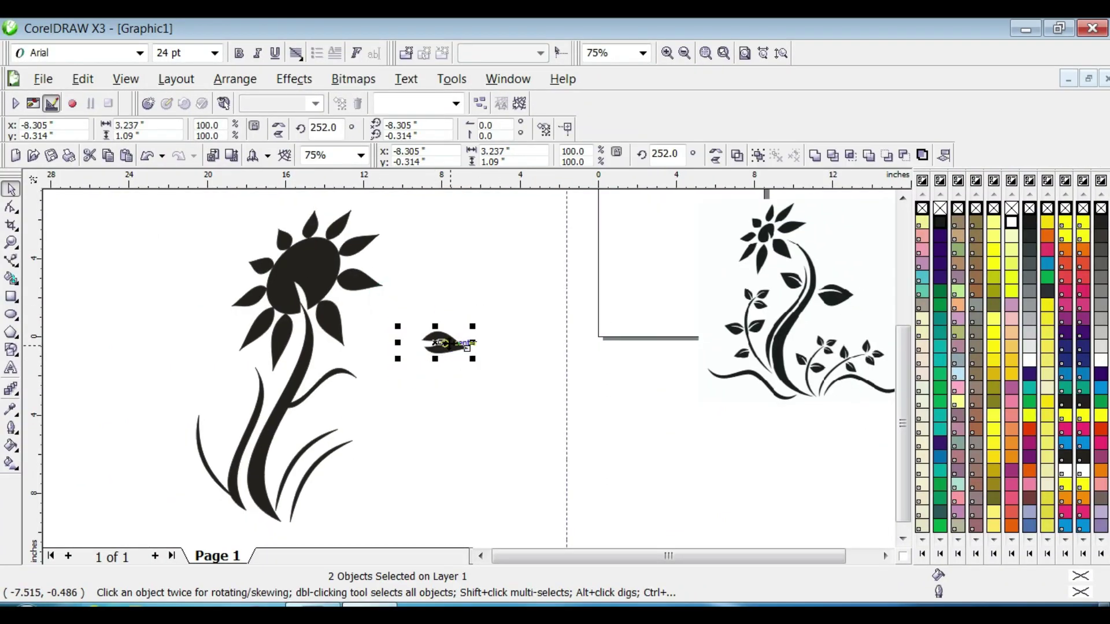
{"action": "right_click", "coordinate": [442, 342]}
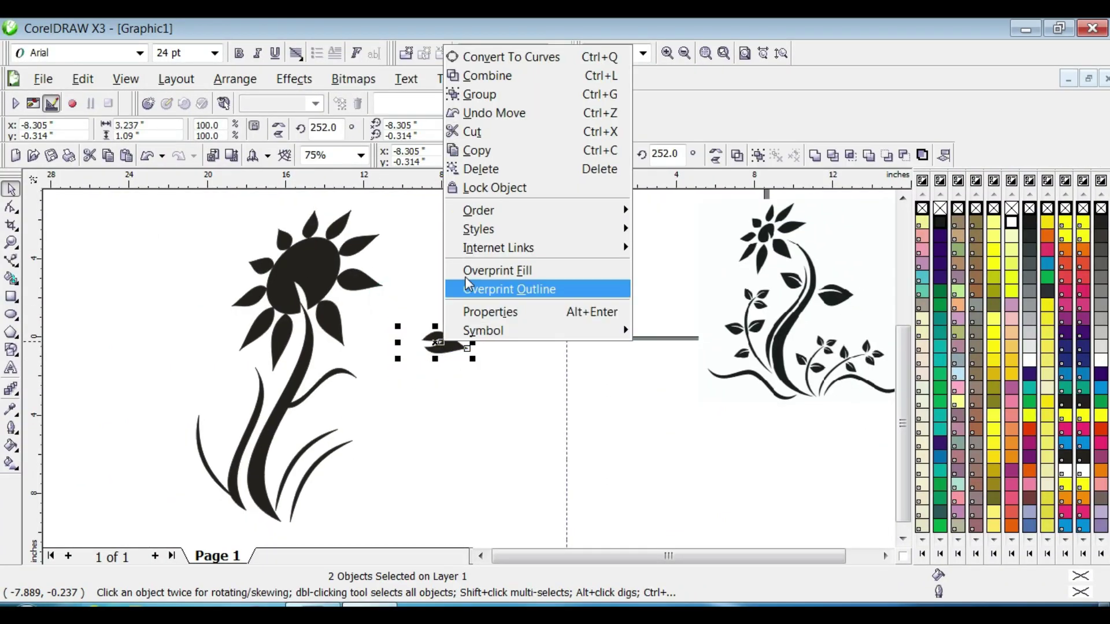
{"action": "left_click", "coordinate": [485, 94]}
{"action": "left_click", "coordinate": [446, 371]}
Place rotated copies of the leaf, reduced to 50%, at the tips of the left and right side branches
{"action": "left_click_drag", "start_coordinate": [438, 343], "coordinate": [349, 398]}
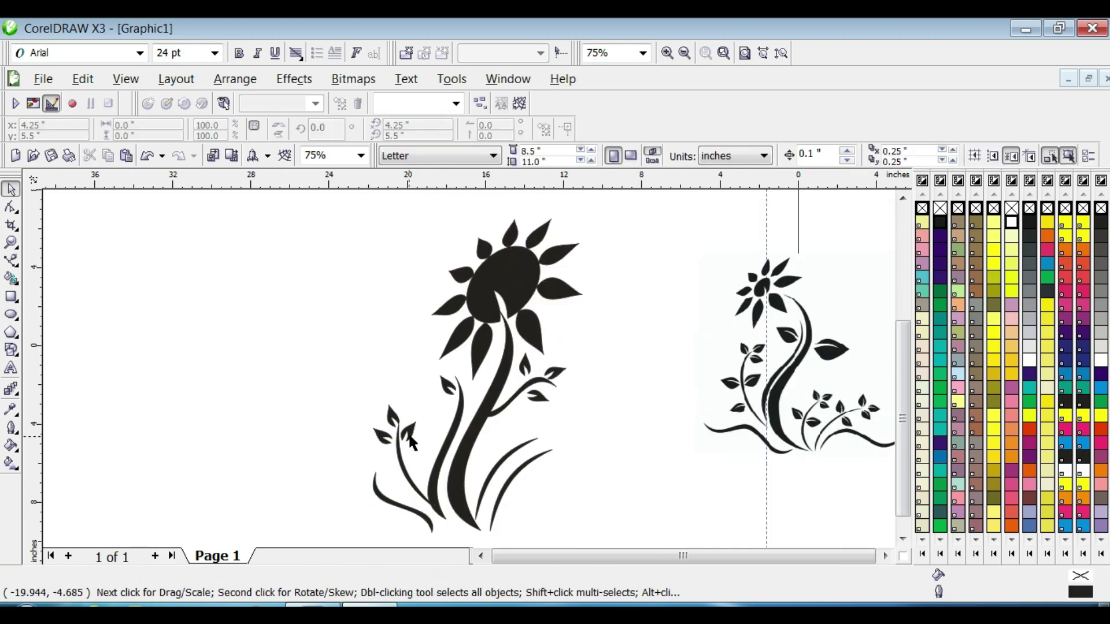
{"action": "left_click", "coordinate": [540, 426]}
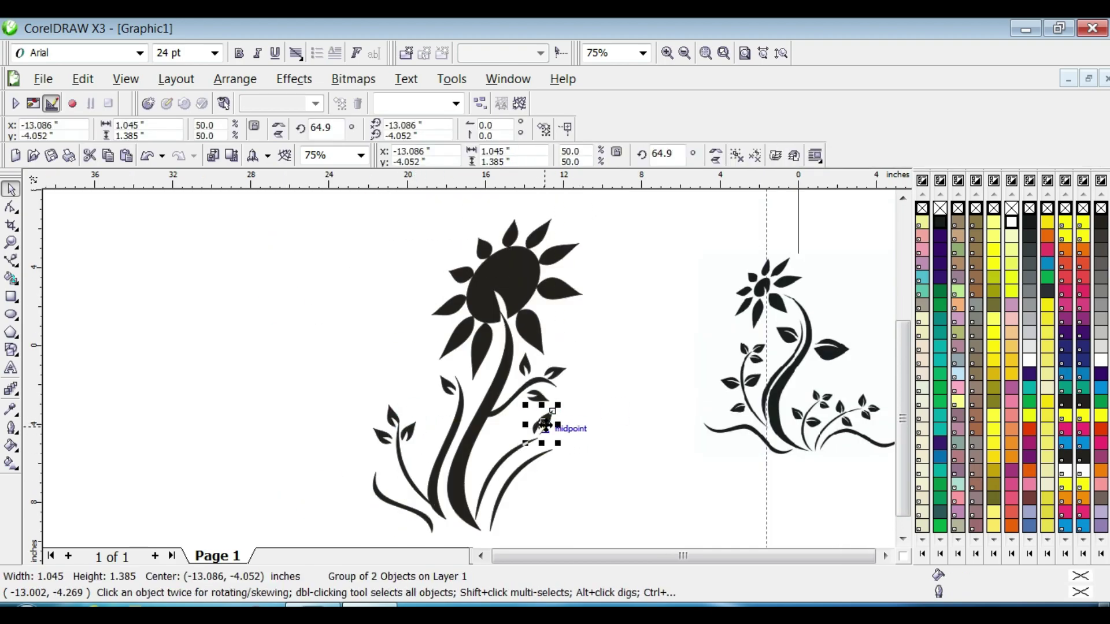
{"action": "left_click", "coordinate": [540, 425]}
{"action": "left_click_drag", "start_coordinate": [564, 405], "coordinate": [571, 445]}
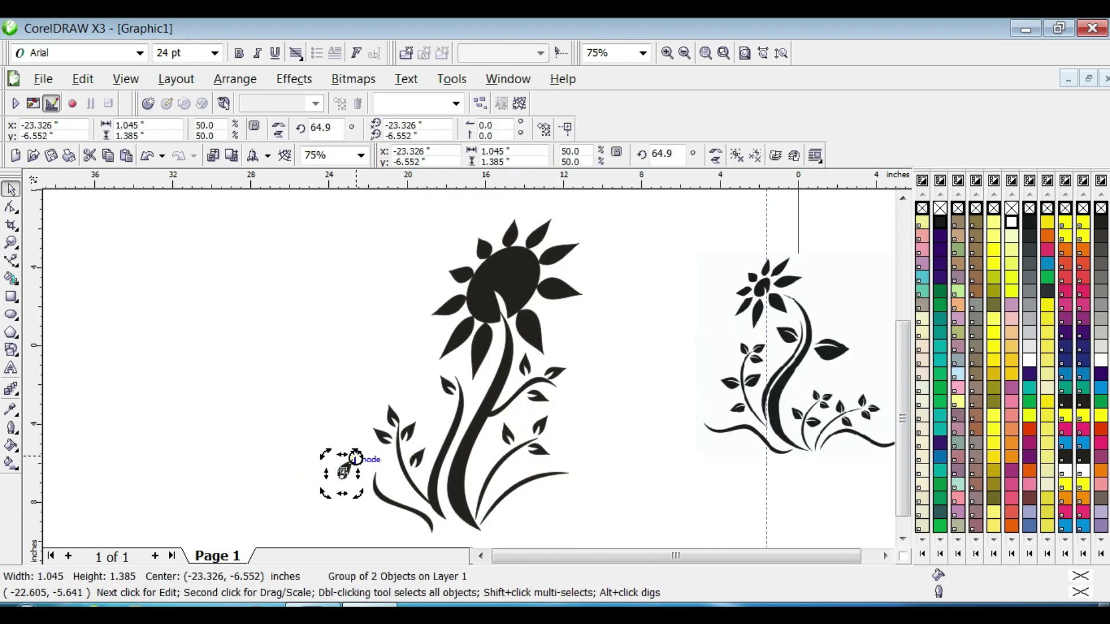
Add further leaf copies along the side branches and put a larger leaf at the tip of the inner left stem
{"action": "left_click_drag", "start_coordinate": [347, 463], "coordinate": [549, 430]}
{"action": "left_click", "coordinate": [487, 445]}
{"action": "left_click", "coordinate": [557, 364]}
{"action": "left_click", "coordinate": [558, 420]}
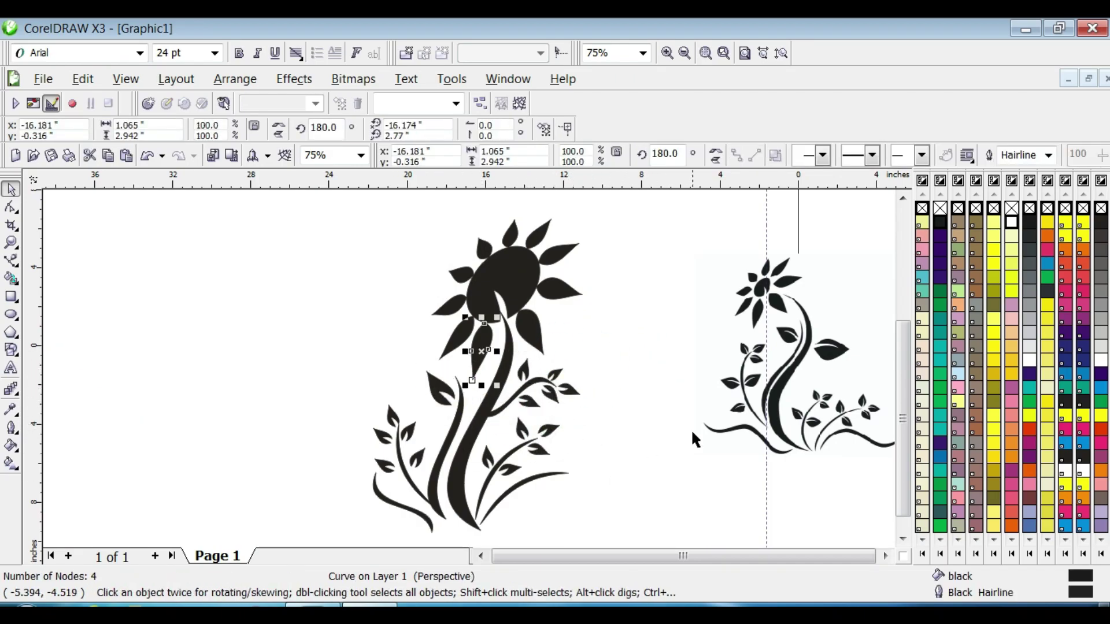
{"action": "left_click_drag", "start_coordinate": [650, 418], "coordinate": [474, 366]}
Group all parts of the flower drawing and place the group on the page, reduced to 37.8%
{"action": "left_click", "coordinate": [905, 214]}
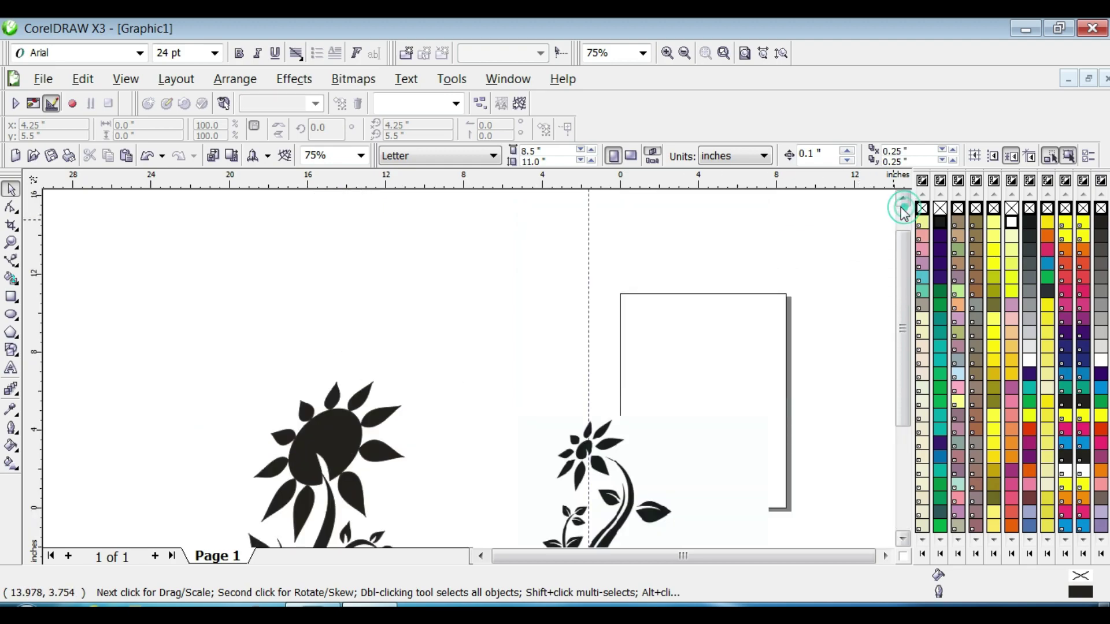
{"action": "left_click_drag", "start_coordinate": [115, 203], "coordinate": [450, 529]}
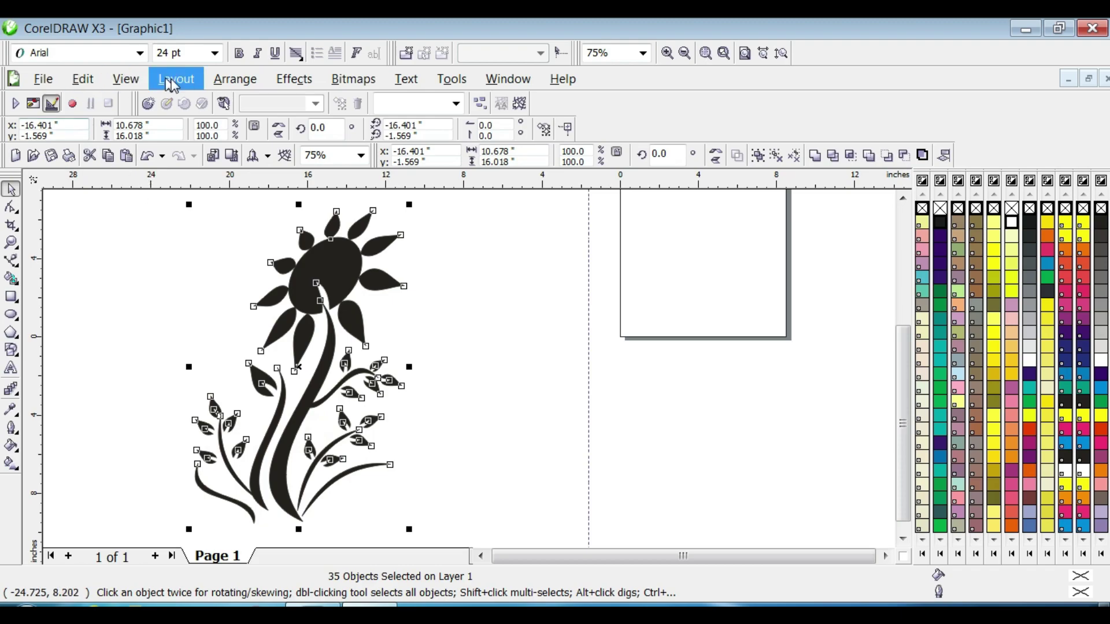
{"action": "left_click", "coordinate": [231, 79]}
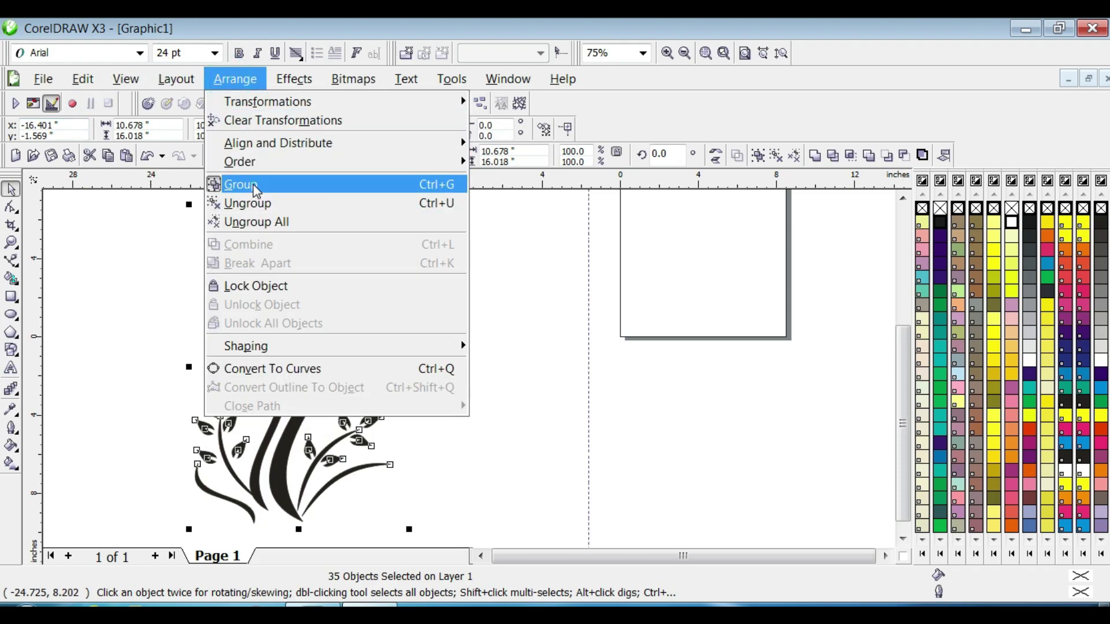
{"action": "left_click", "coordinate": [241, 184]}
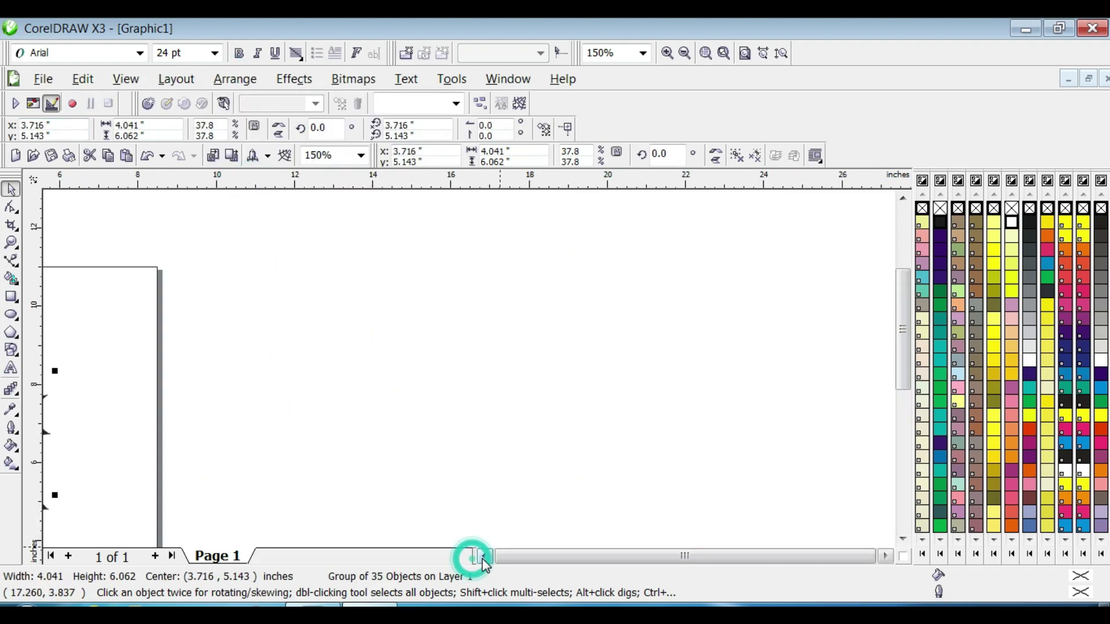
{"action": "left_click", "coordinate": [481, 557]}
{"action": "left_click", "coordinate": [901, 538]}
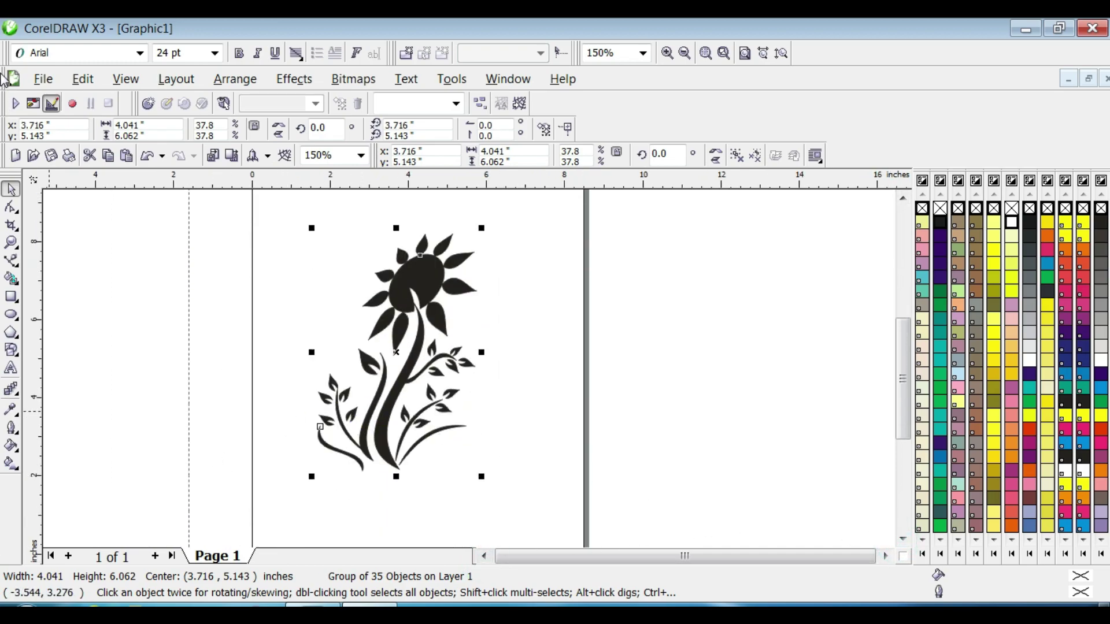
Set Smart Fill to a specified yellow fill with no outline and fill the upper right petal
{"action": "left_click", "coordinate": [17, 284]}
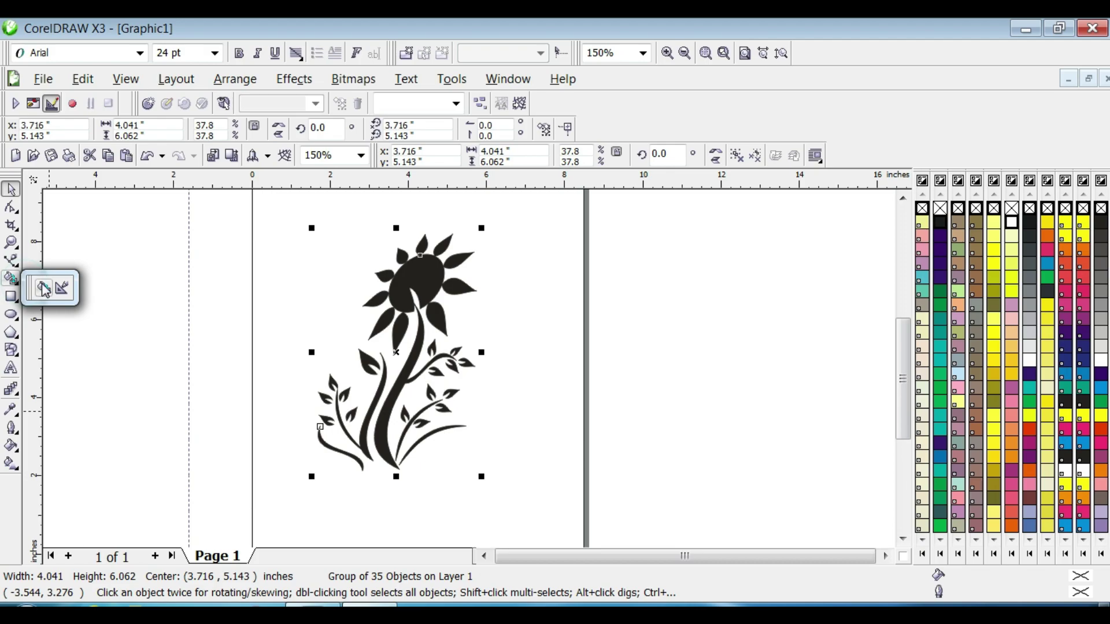
{"action": "left_click", "coordinate": [44, 289]}
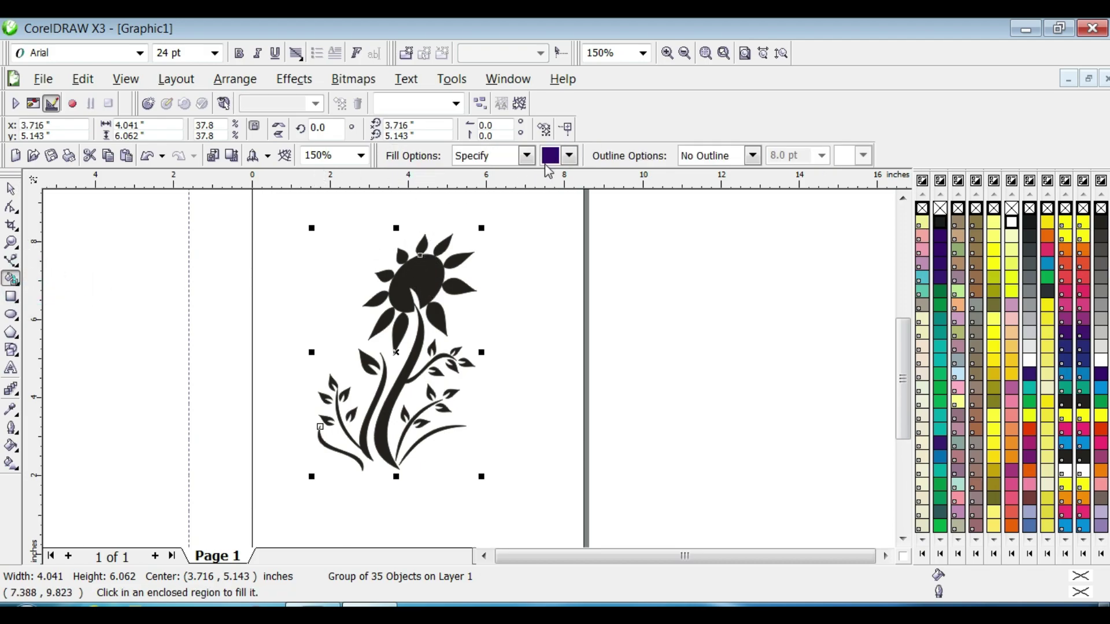
{"action": "left_click", "coordinate": [753, 155]}
{"action": "left_click", "coordinate": [717, 199]}
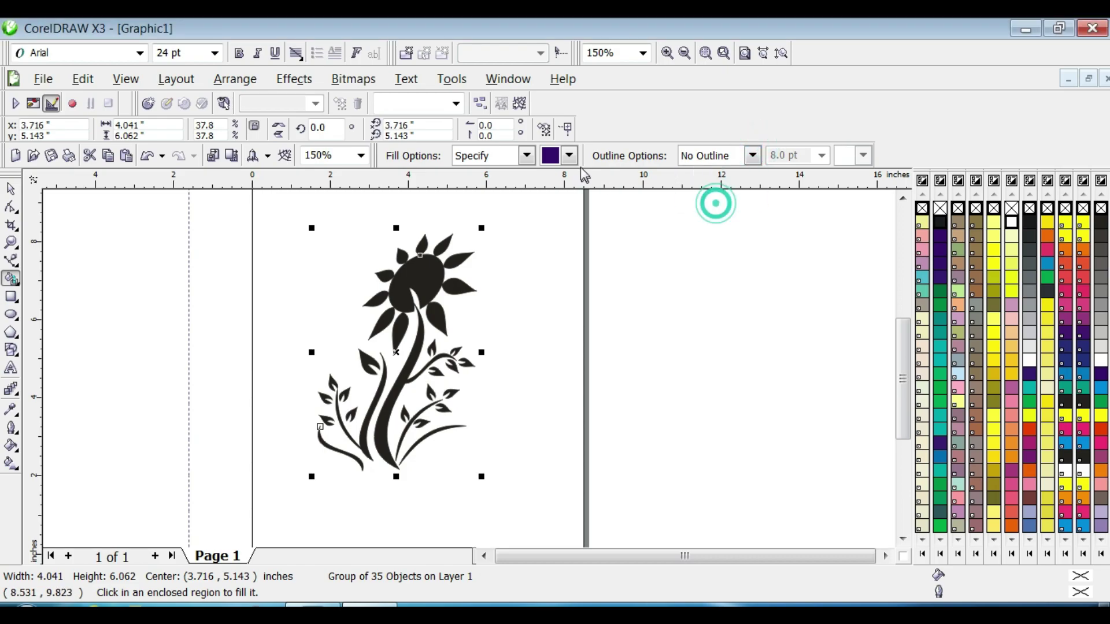
{"action": "left_click", "coordinate": [570, 156]}
{"action": "left_click", "coordinate": [600, 209]}
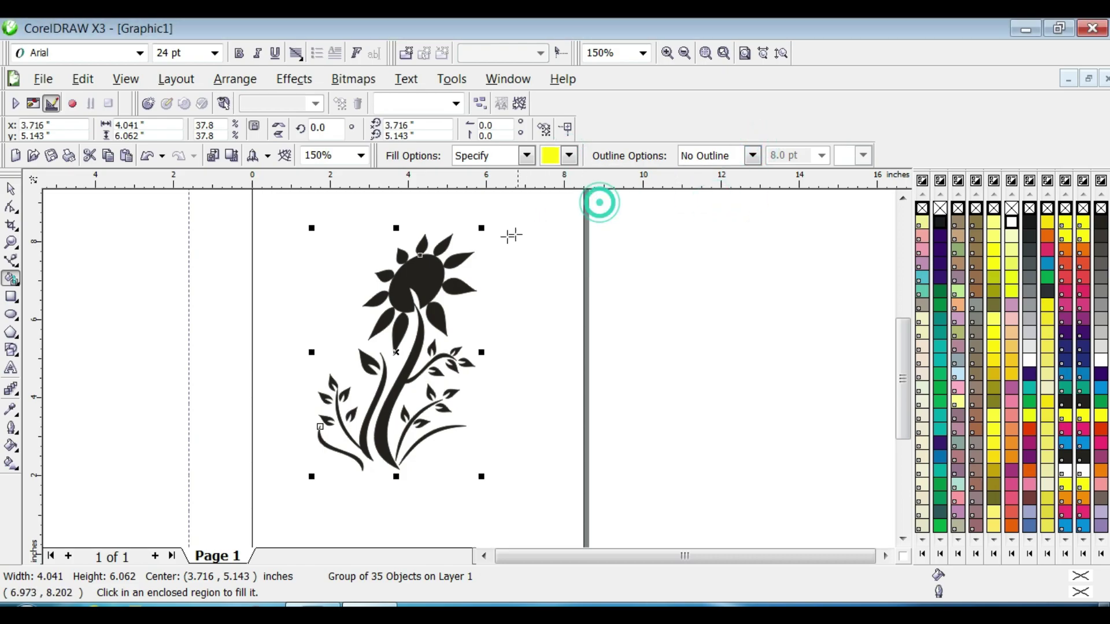
{"action": "left_click", "coordinate": [442, 247]}
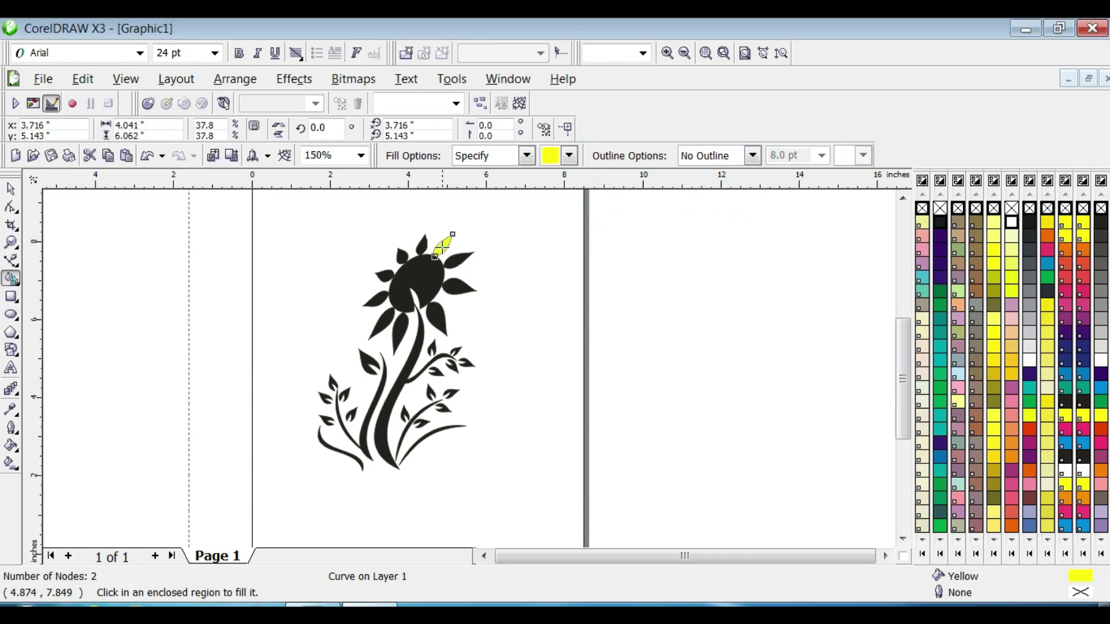
Smart-fill two more petals yellow, the flower centre and a left petal red, the main stem crimson, and the inner left stem and leaf light yellow
{"action": "left_click", "coordinate": [570, 156]}
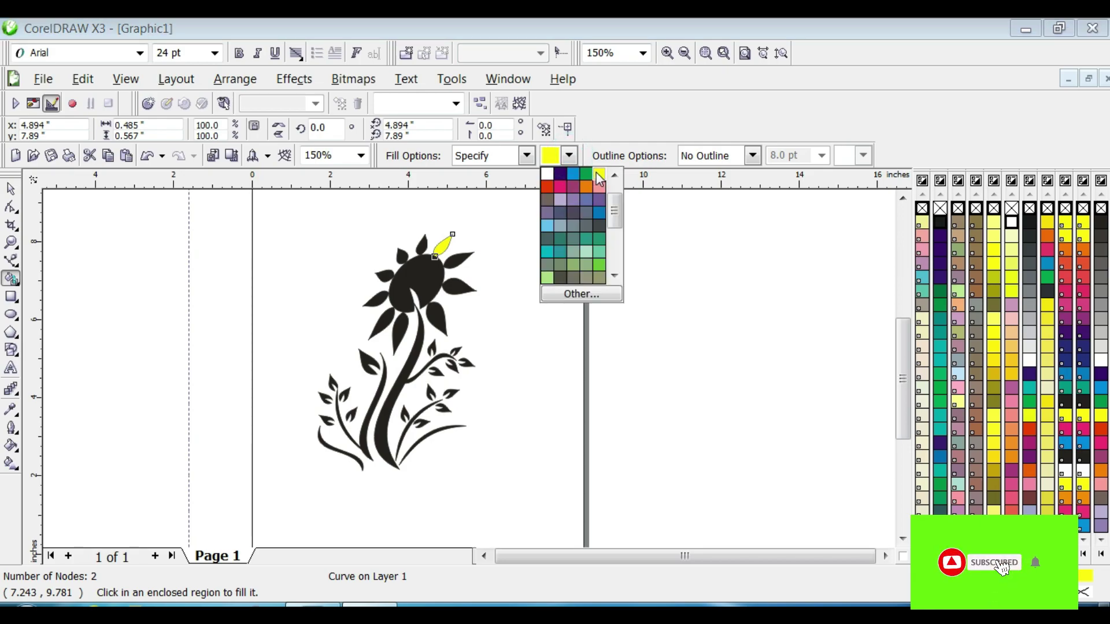
{"action": "left_click", "coordinate": [597, 174]}
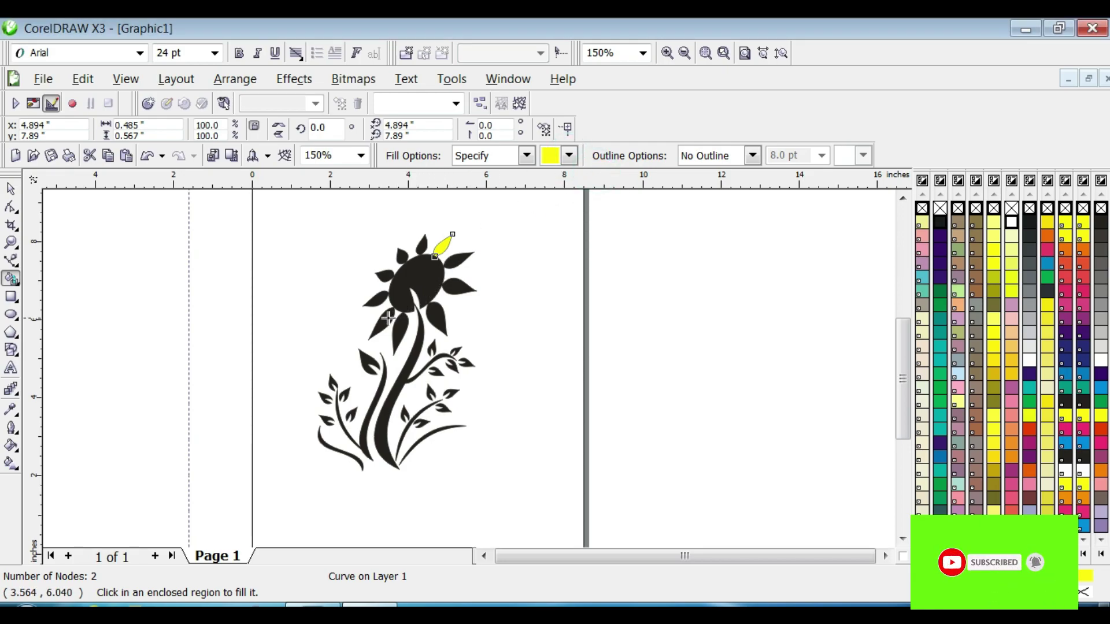
{"action": "left_click", "coordinate": [388, 278]}
{"action": "left_click", "coordinate": [460, 282]}
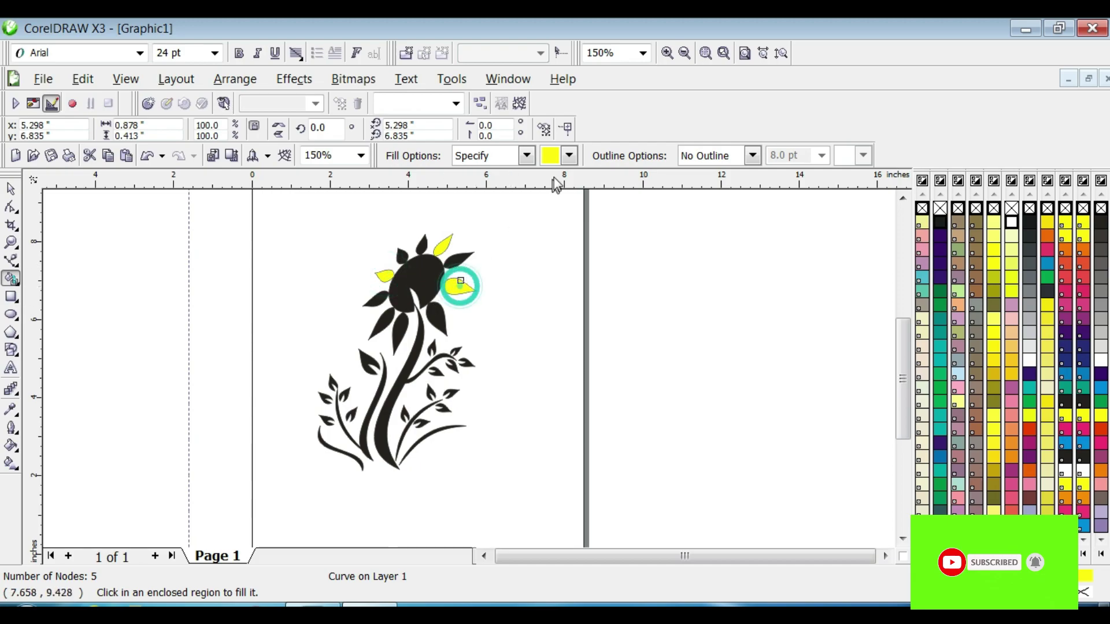
{"action": "left_click", "coordinate": [570, 156]}
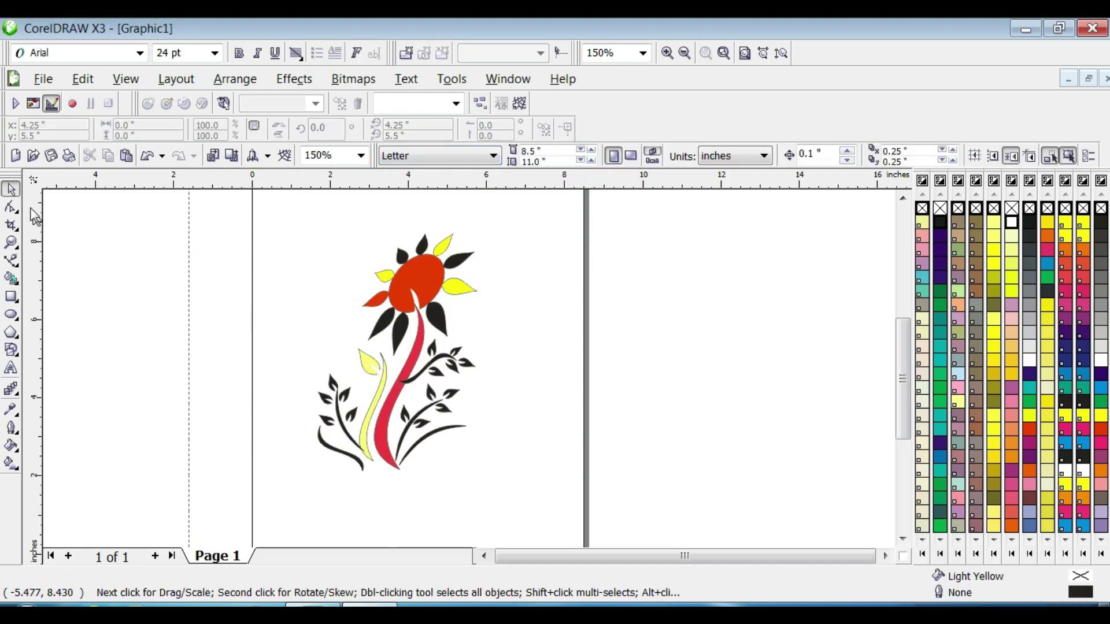
Select the whole flower drawing together with its coloured fill shapes and group everything into one object
{"action": "left_click", "coordinate": [342, 283]}
{"action": "left_click_drag", "start_coordinate": [271, 197], "coordinate": [521, 524]}
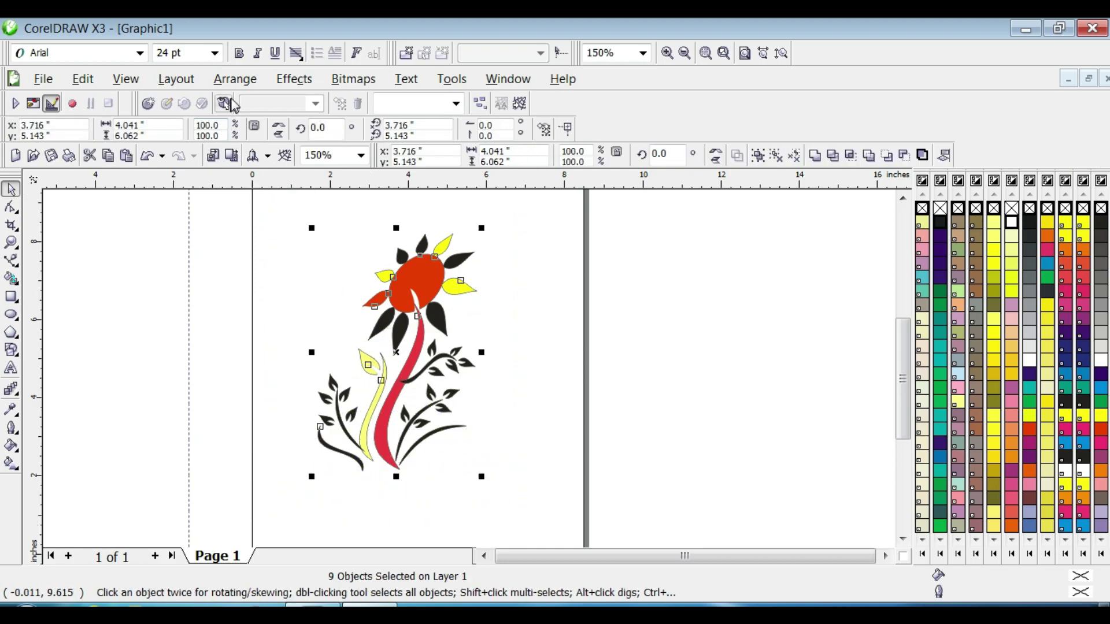
{"action": "left_click", "coordinate": [235, 78]}
{"action": "left_click", "coordinate": [249, 184]}
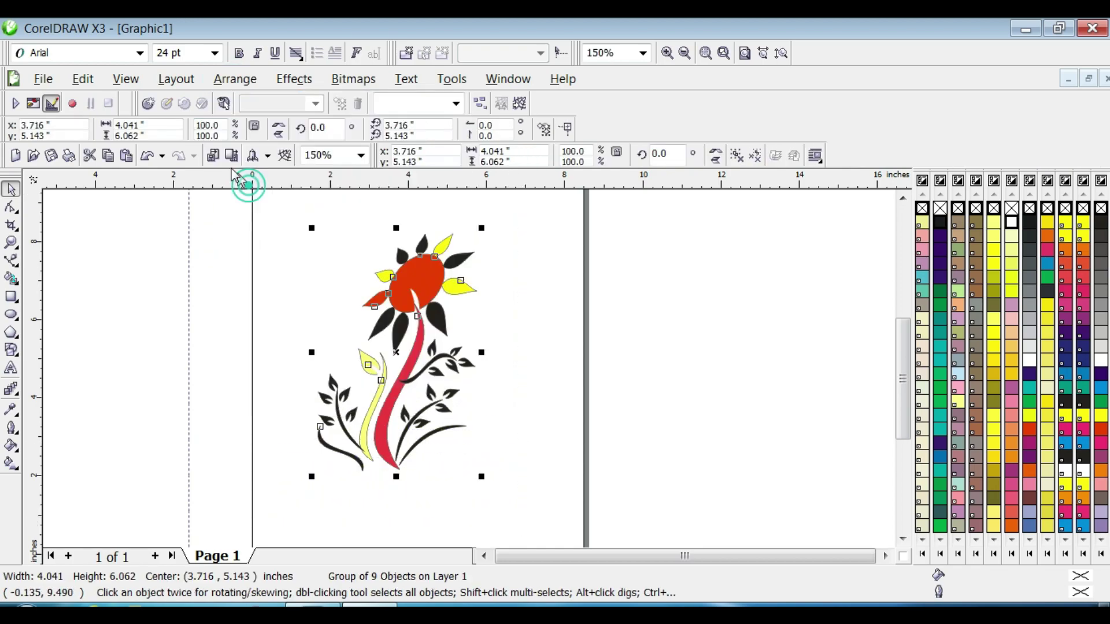
Export the grouped flower as a JPEG named flower in the logo folder, at 300 dpi in 24-bit RGB with standard 4:2:2 encoding
{"action": "left_click", "coordinate": [43, 78]}
{"action": "left_click", "coordinate": [63, 226]}
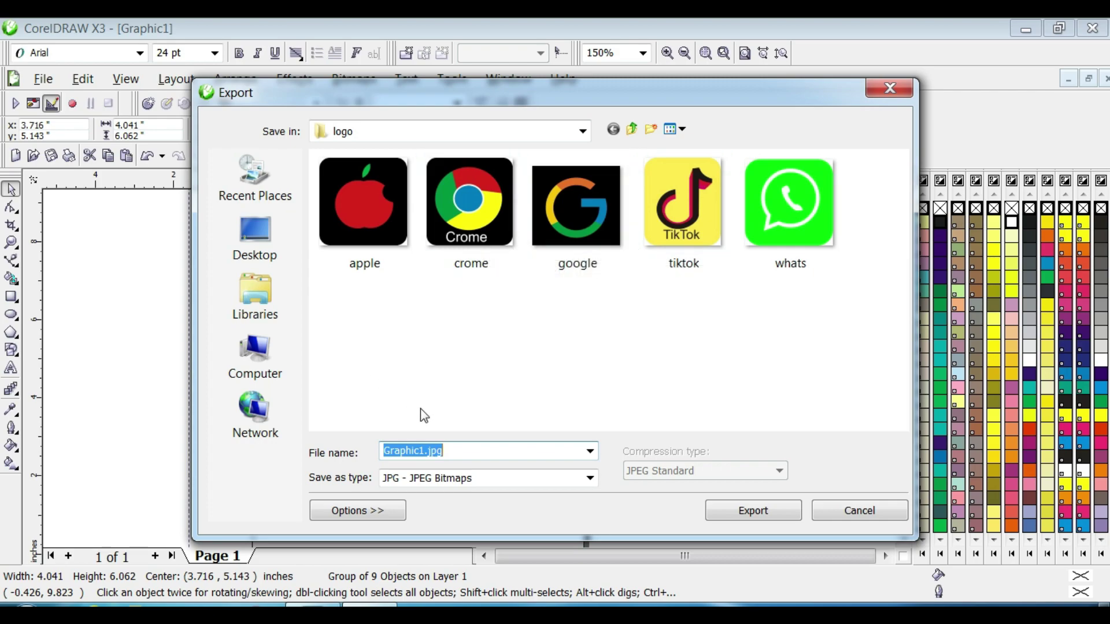
{"action": "left_click", "coordinate": [436, 485]}
{"action": "left_click", "coordinate": [426, 312]}
{"action": "type", "text": "flower"}
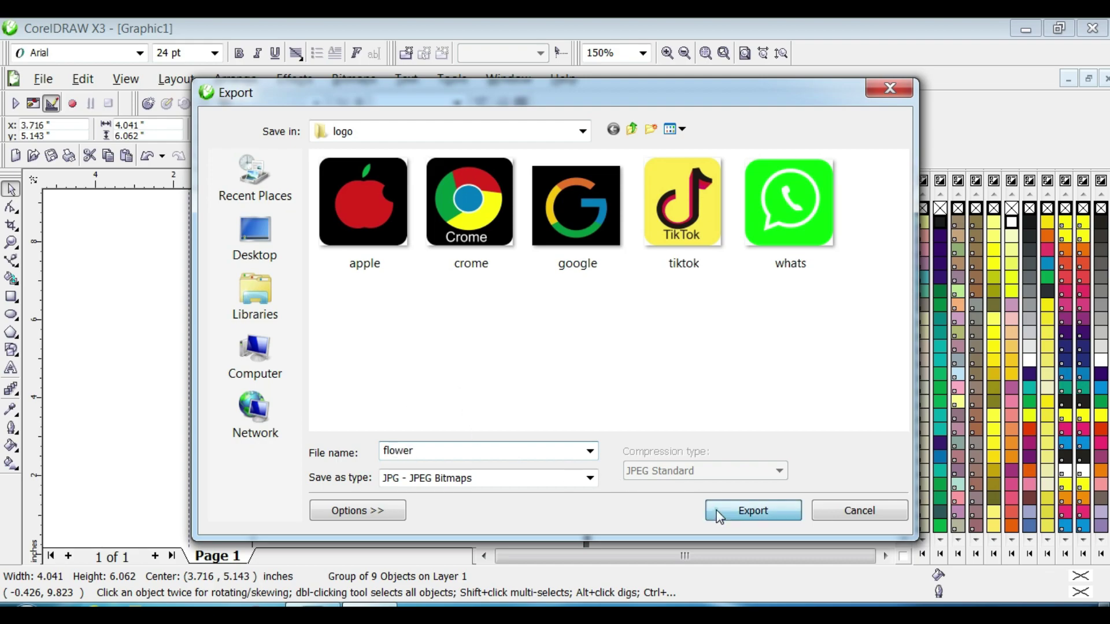
{"action": "left_click", "coordinate": [718, 512]}
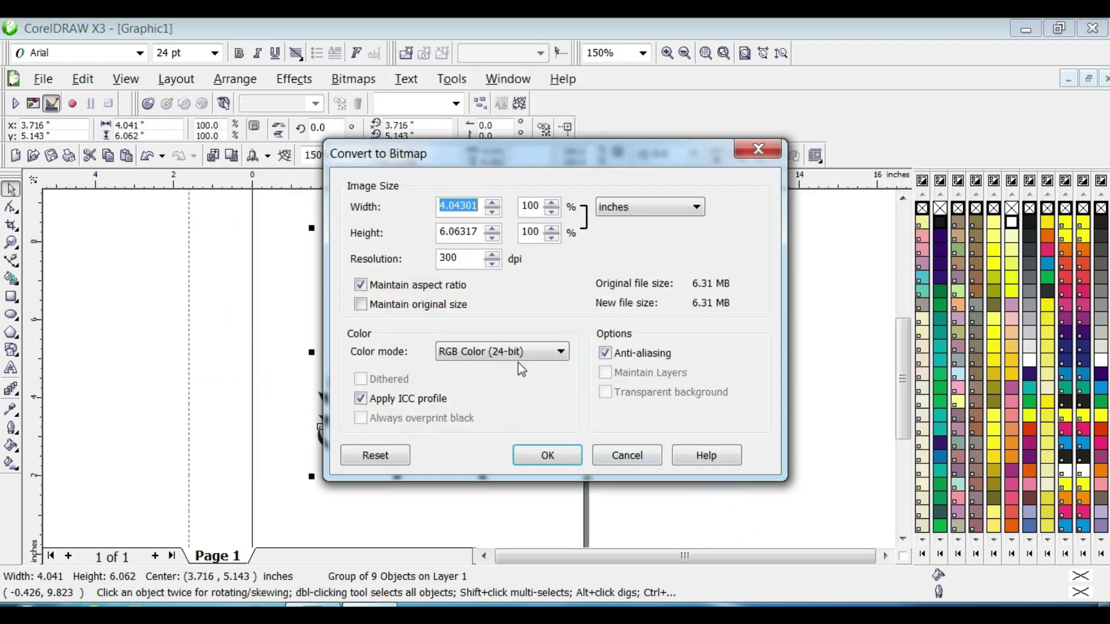
{"action": "left_click", "coordinate": [545, 463]}
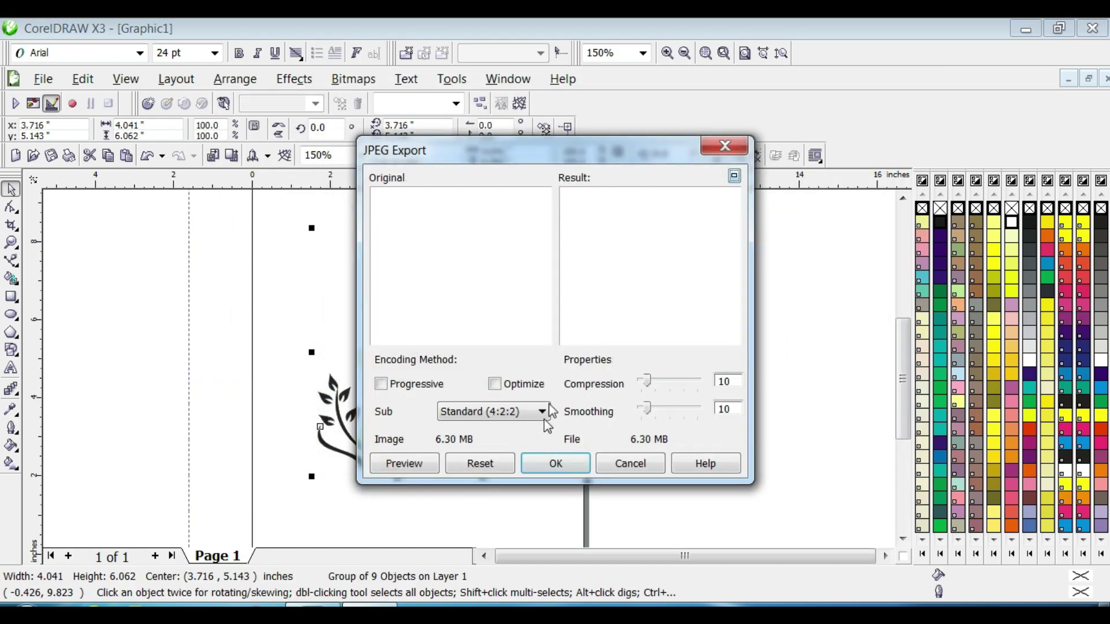
{"action": "left_click", "coordinate": [535, 466]}
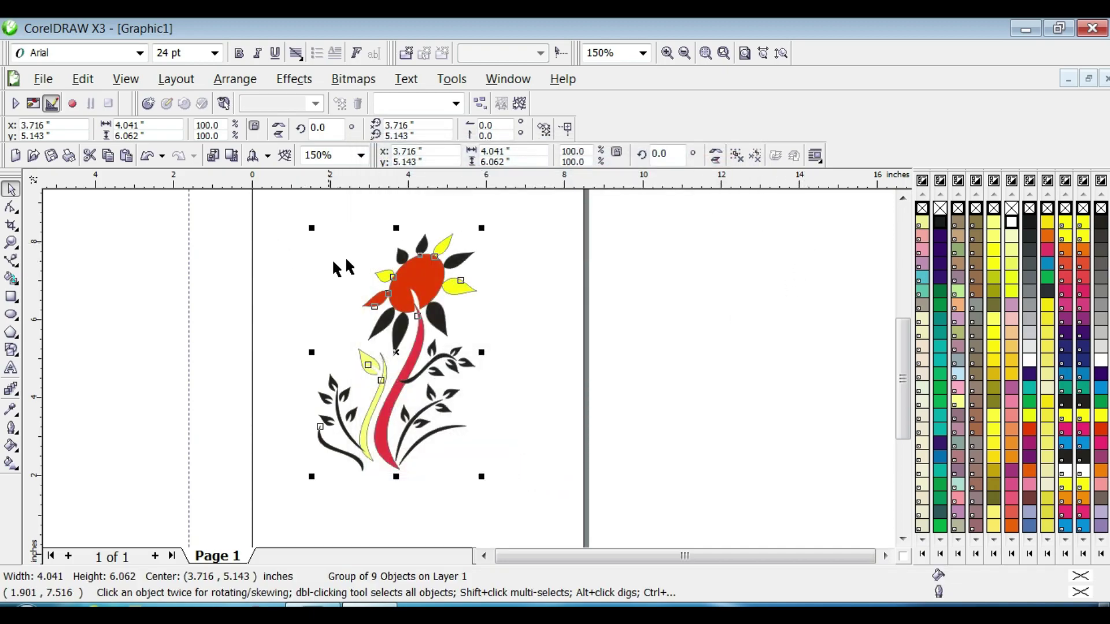
{"action": "left_click", "coordinate": [587, 280]}
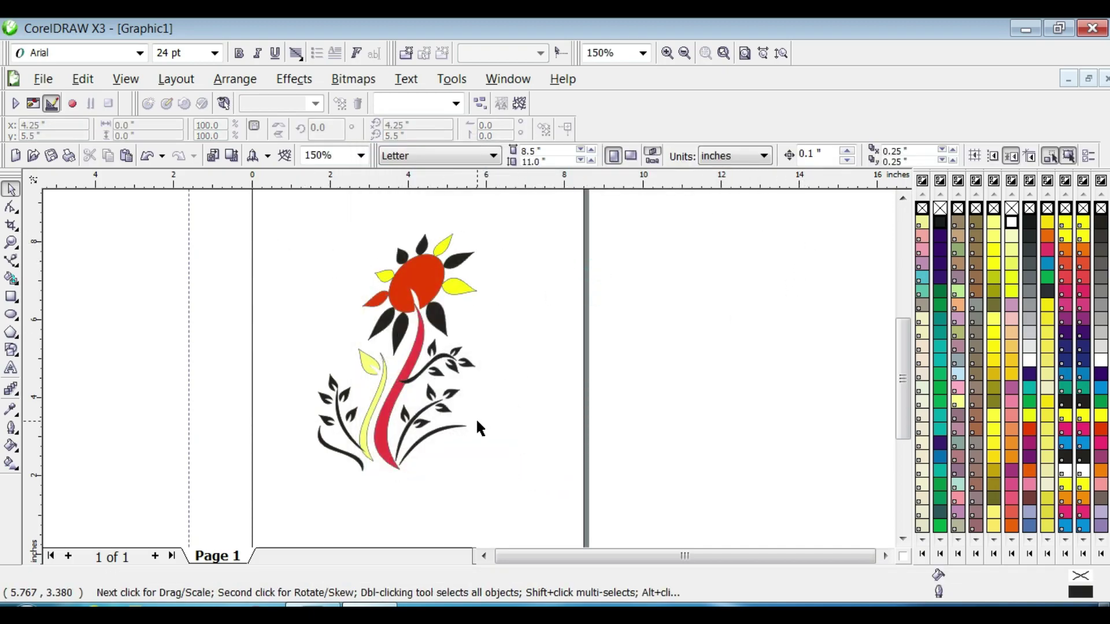